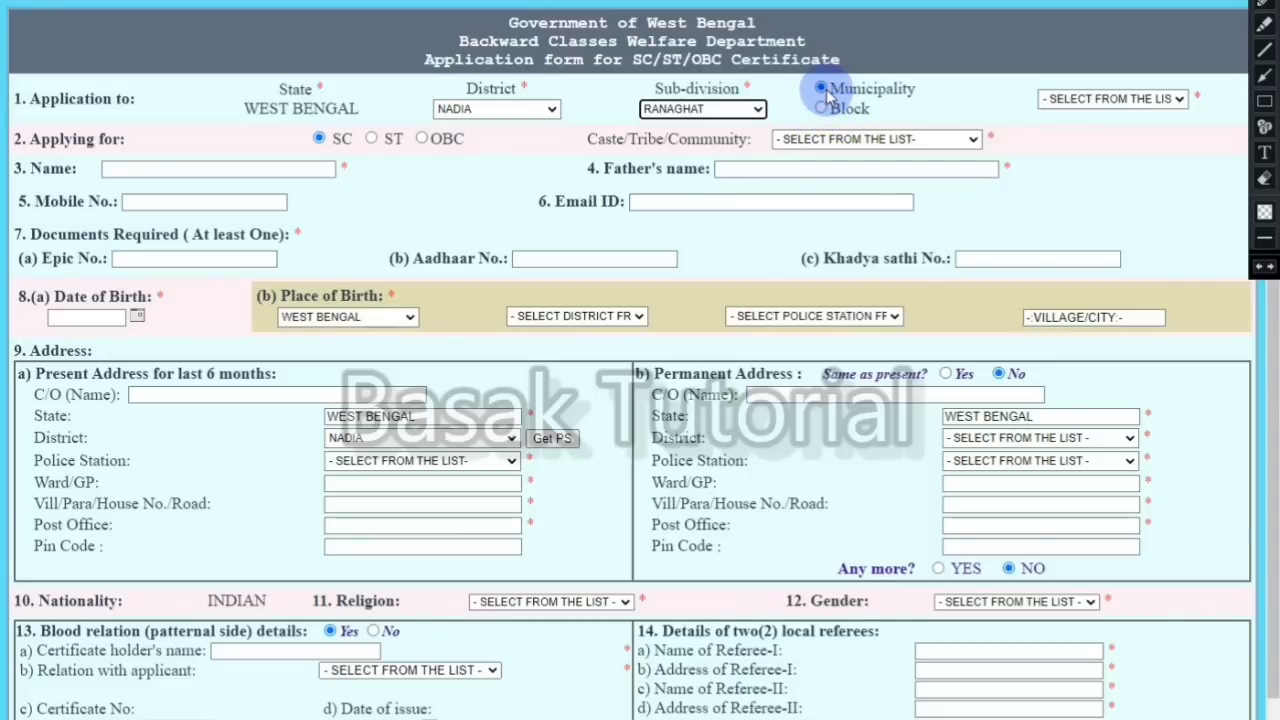
Step: Apply to a block rather than a municipality, choosing SHANTIPUR as the block
{"action": "left_click", "coordinate": [821, 110]}
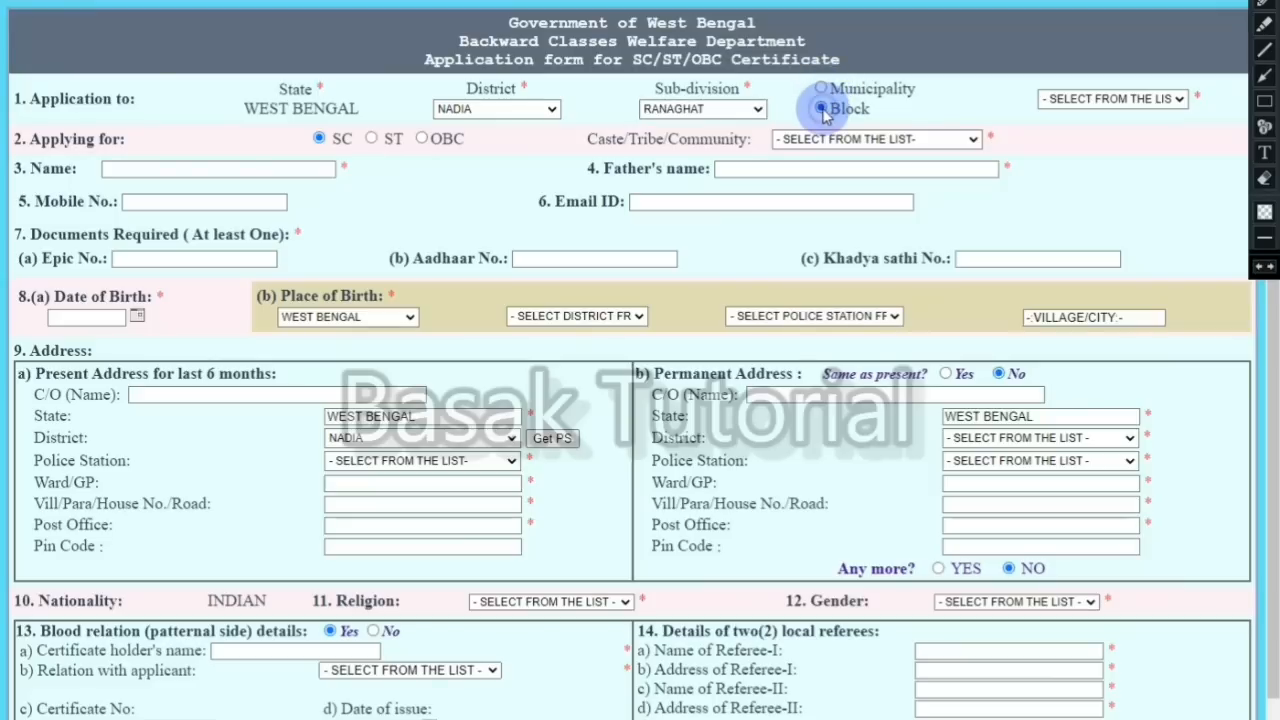
{"action": "left_click", "coordinate": [1065, 105]}
{"action": "left_click", "coordinate": [1078, 175]}
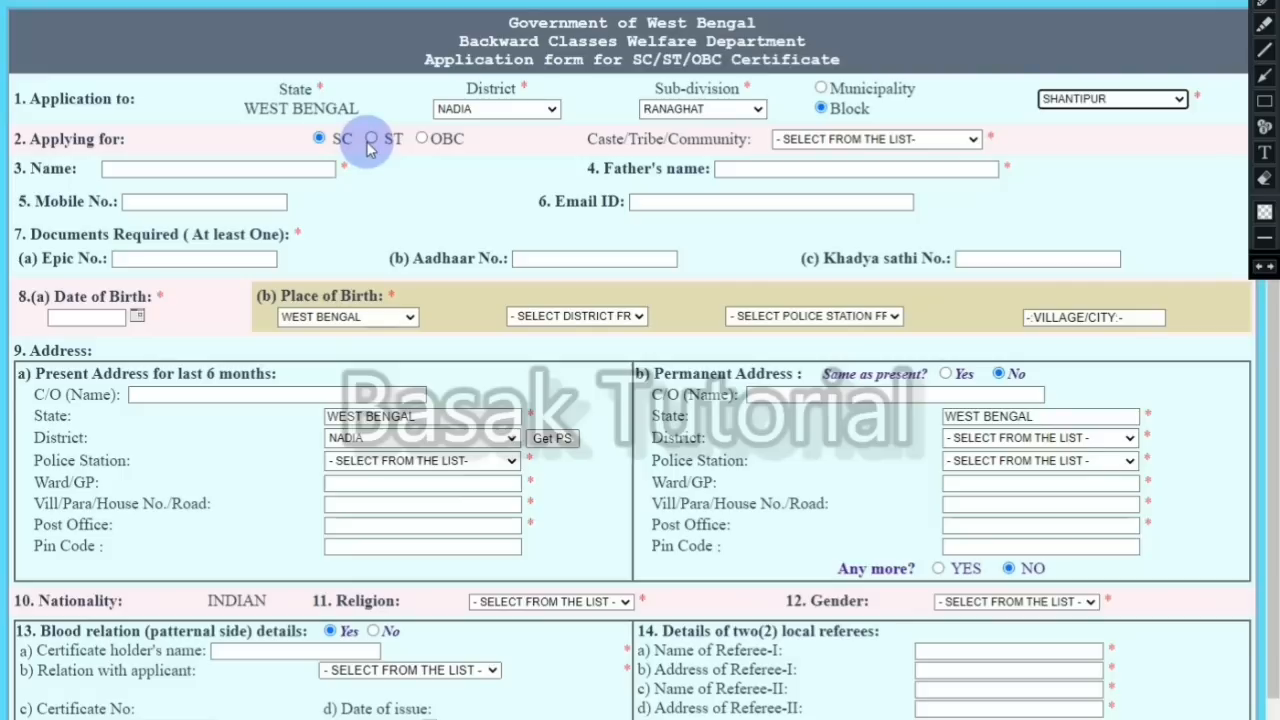
Step: Request an OBC certificate in the OBC-B category
{"action": "left_click", "coordinate": [418, 139]}
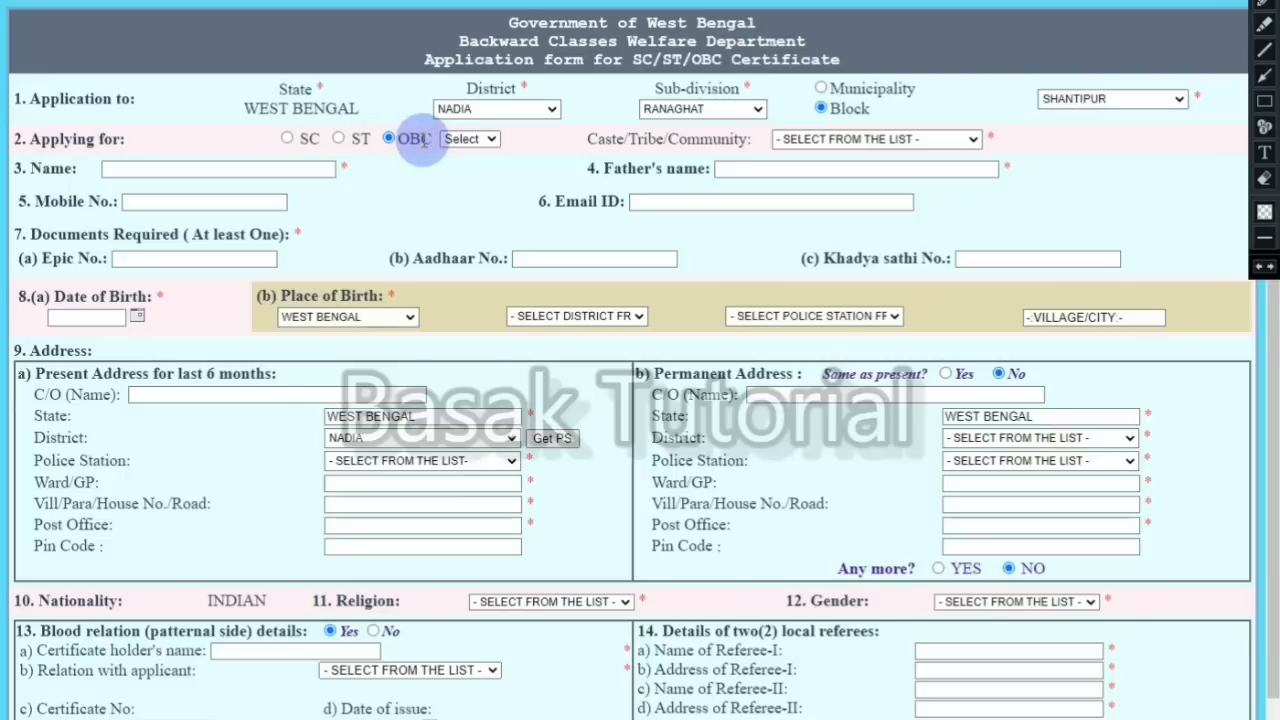
{"action": "left_click", "coordinate": [466, 139]}
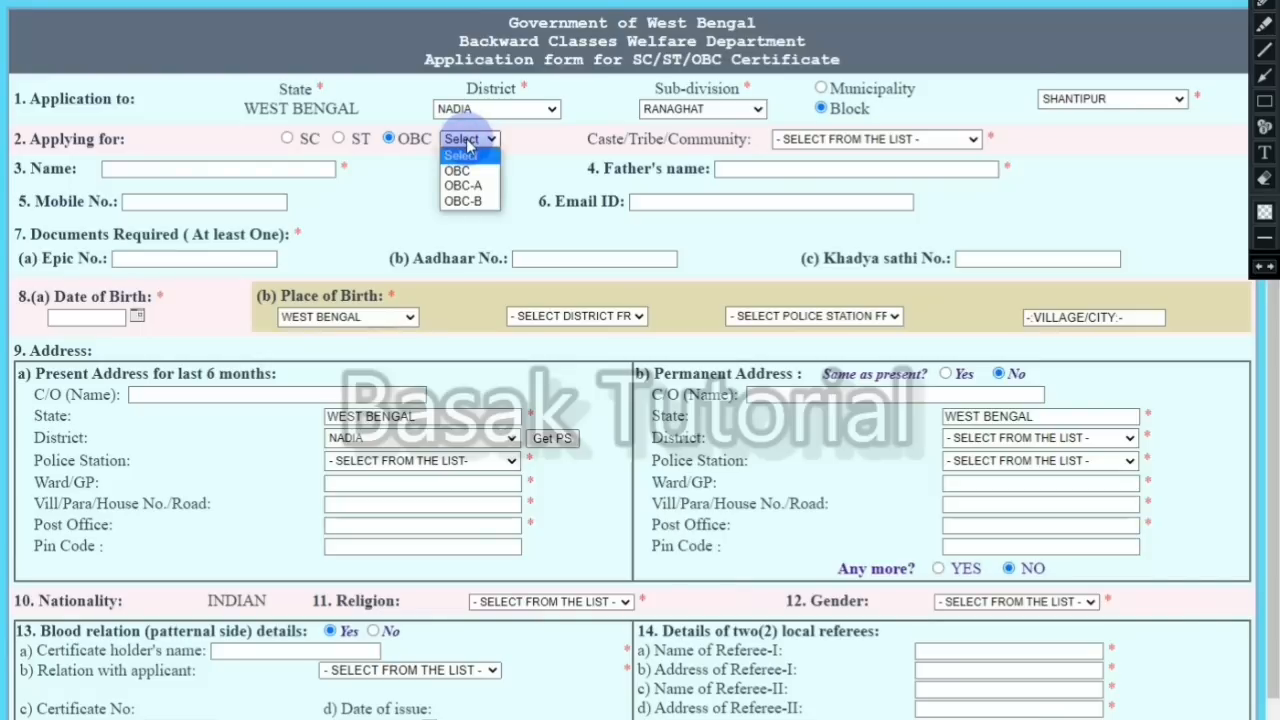
{"action": "left_click", "coordinate": [475, 203]}
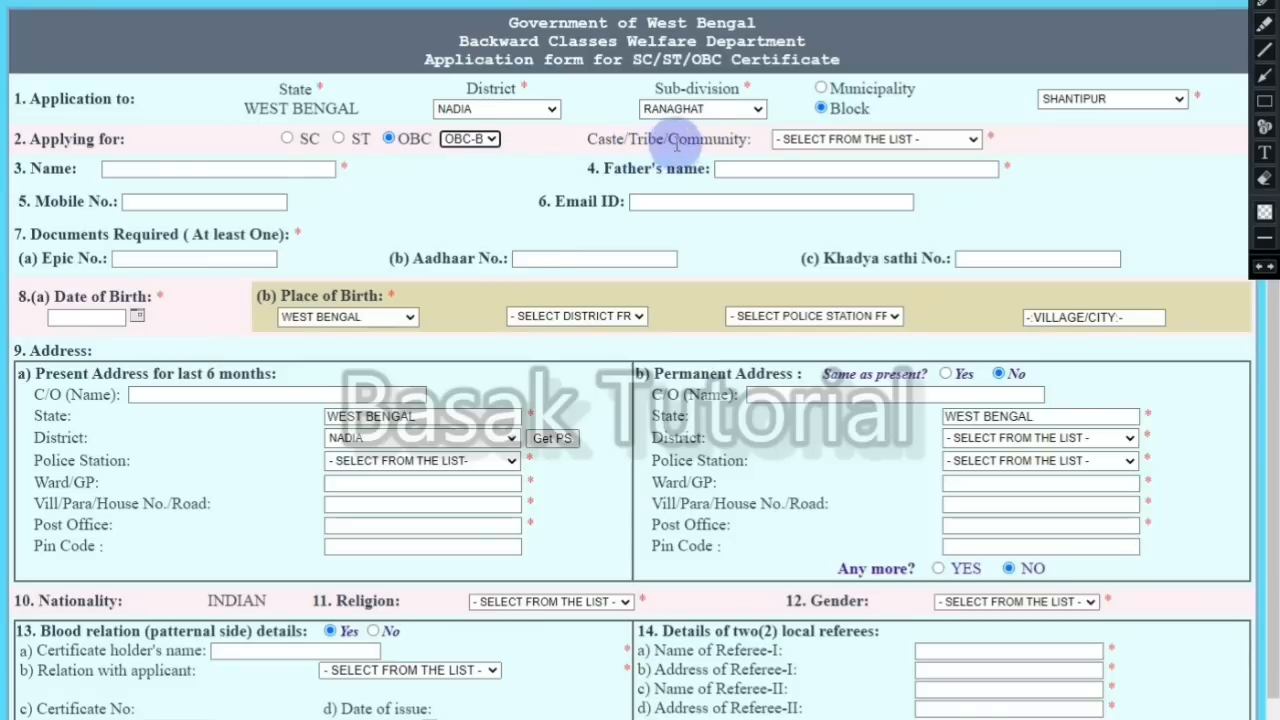
Step: Choose TANTI, TANTUBAYA as the caste/community
{"action": "left_click", "coordinate": [827, 140]}
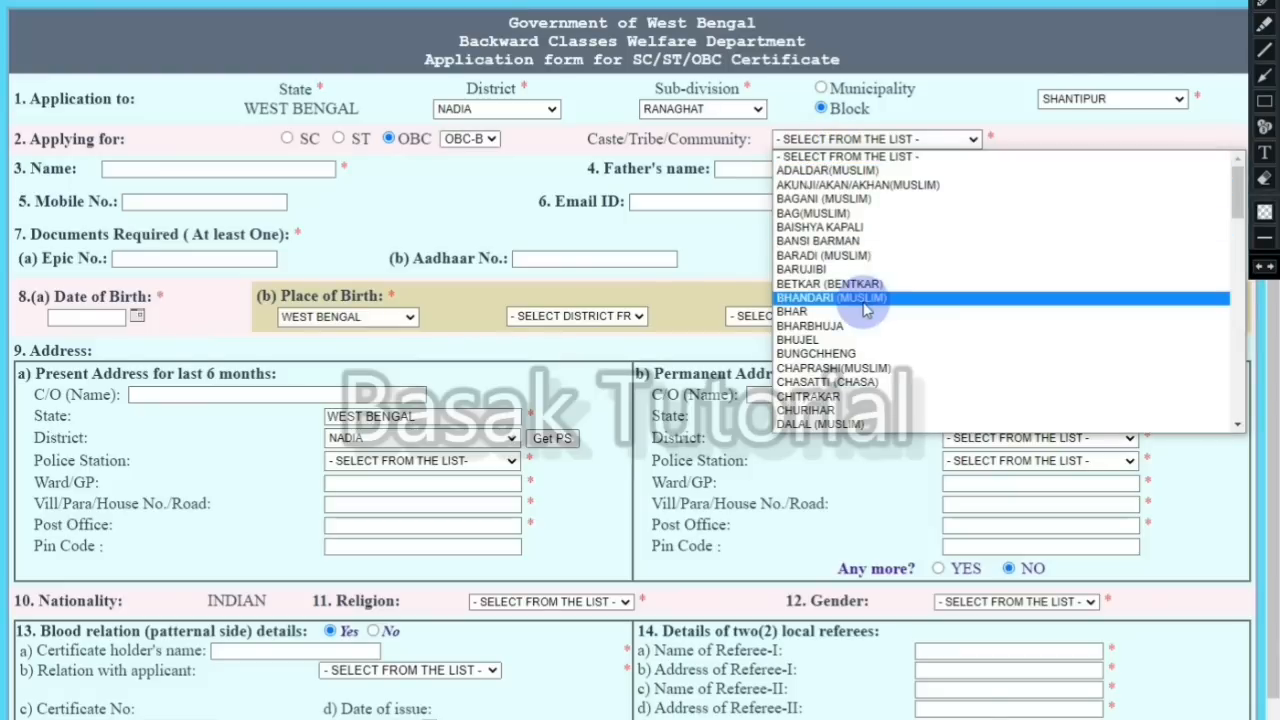
{"action": "key", "text": "t"}
{"action": "key", "text": "t"}
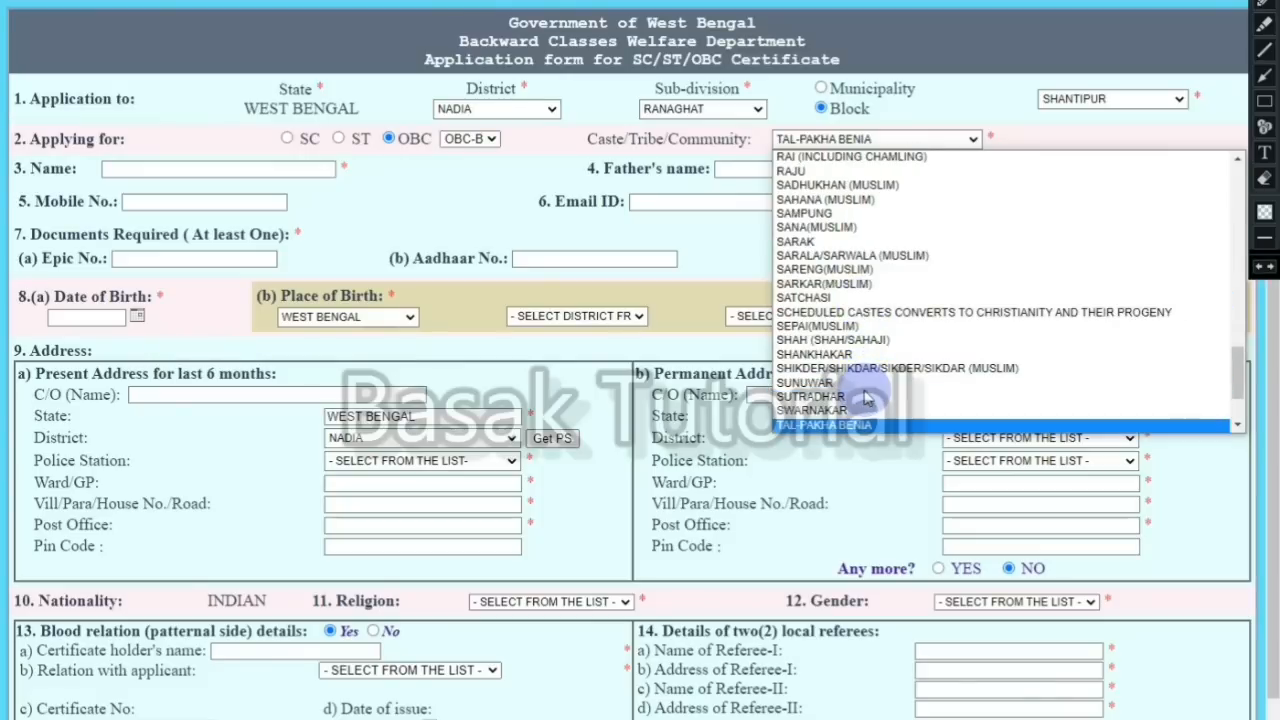
{"action": "key", "text": "t"}
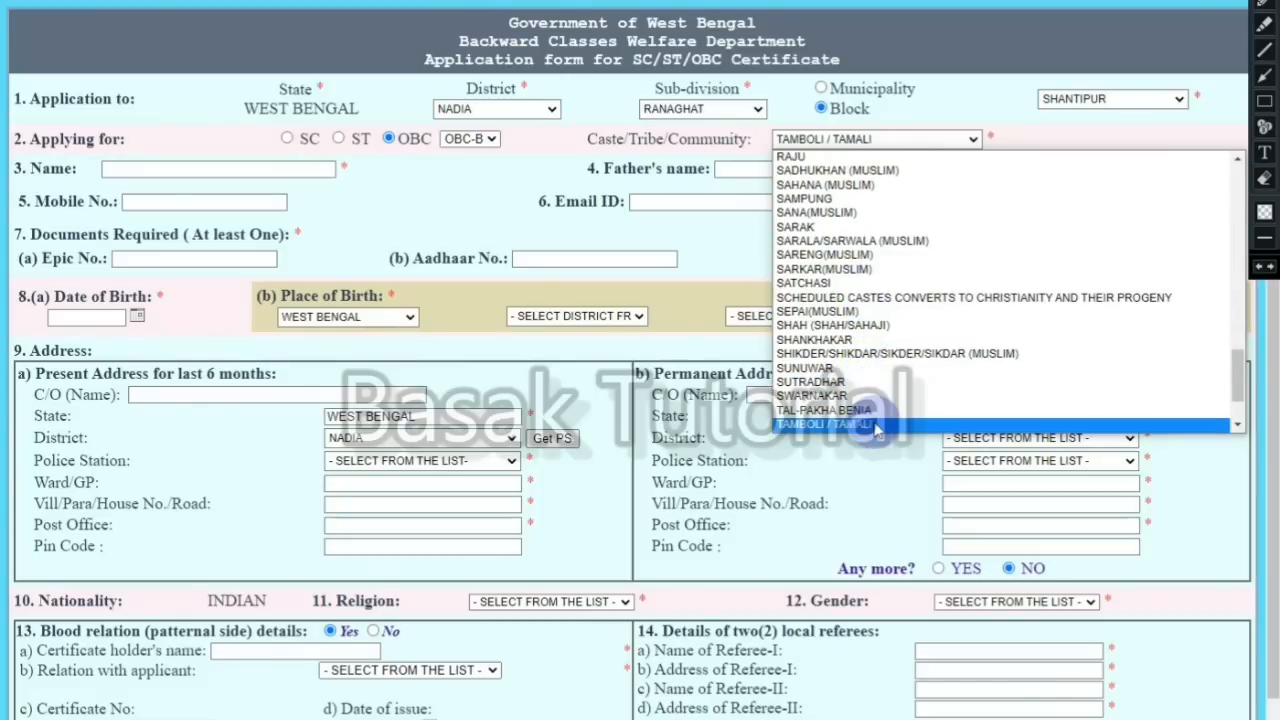
{"action": "key", "text": "t"}
{"action": "left_click", "coordinate": [874, 424]}
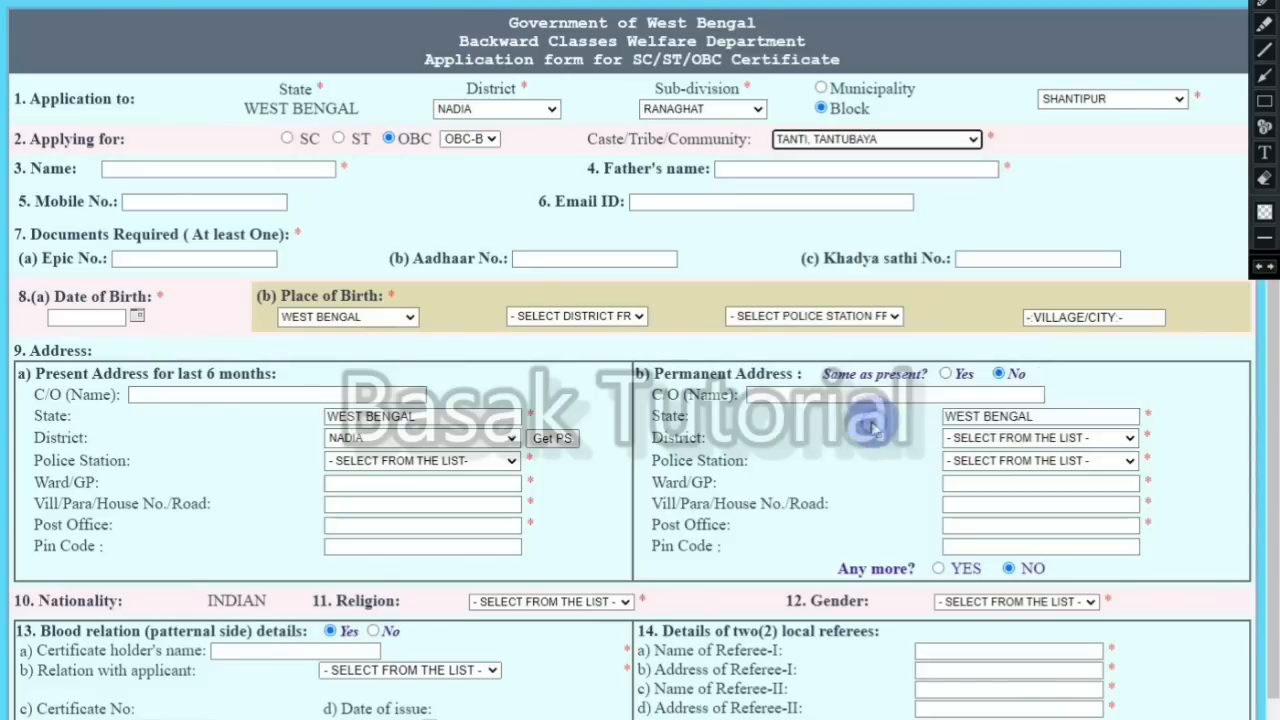
Step: Enter the applicant's full name in the Name field
{"action": "left_click", "coordinate": [127, 167]}
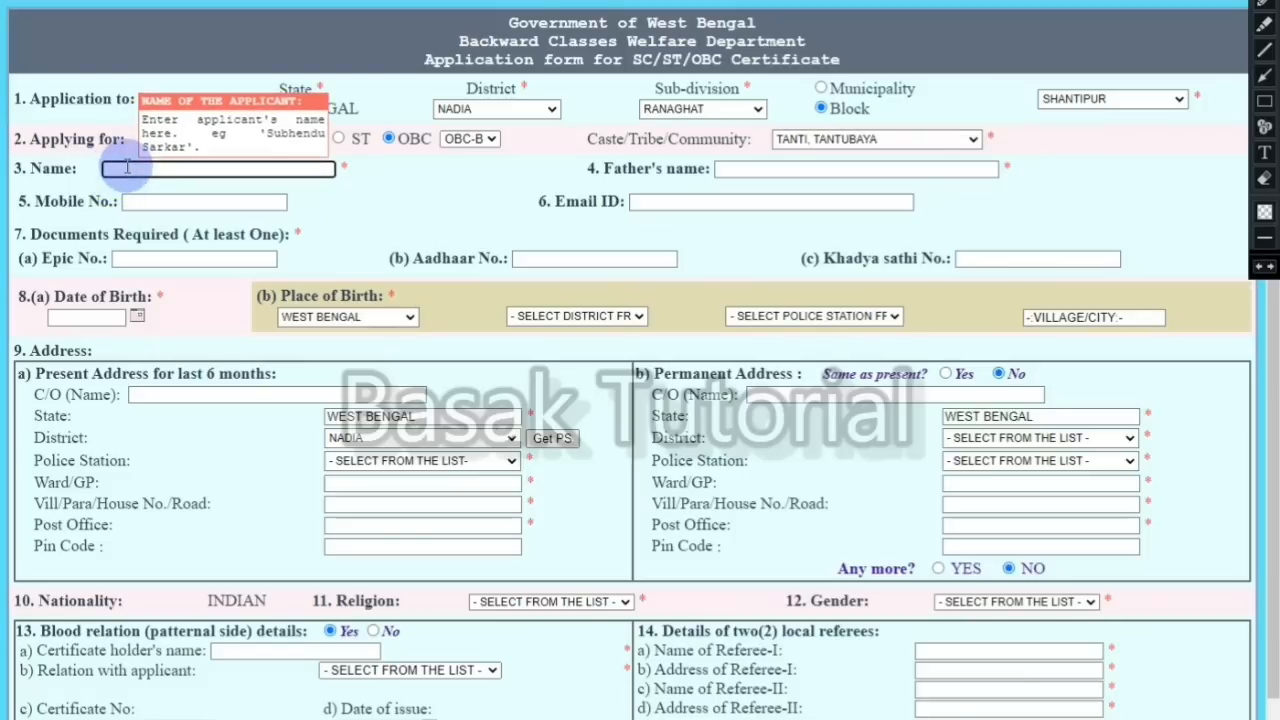
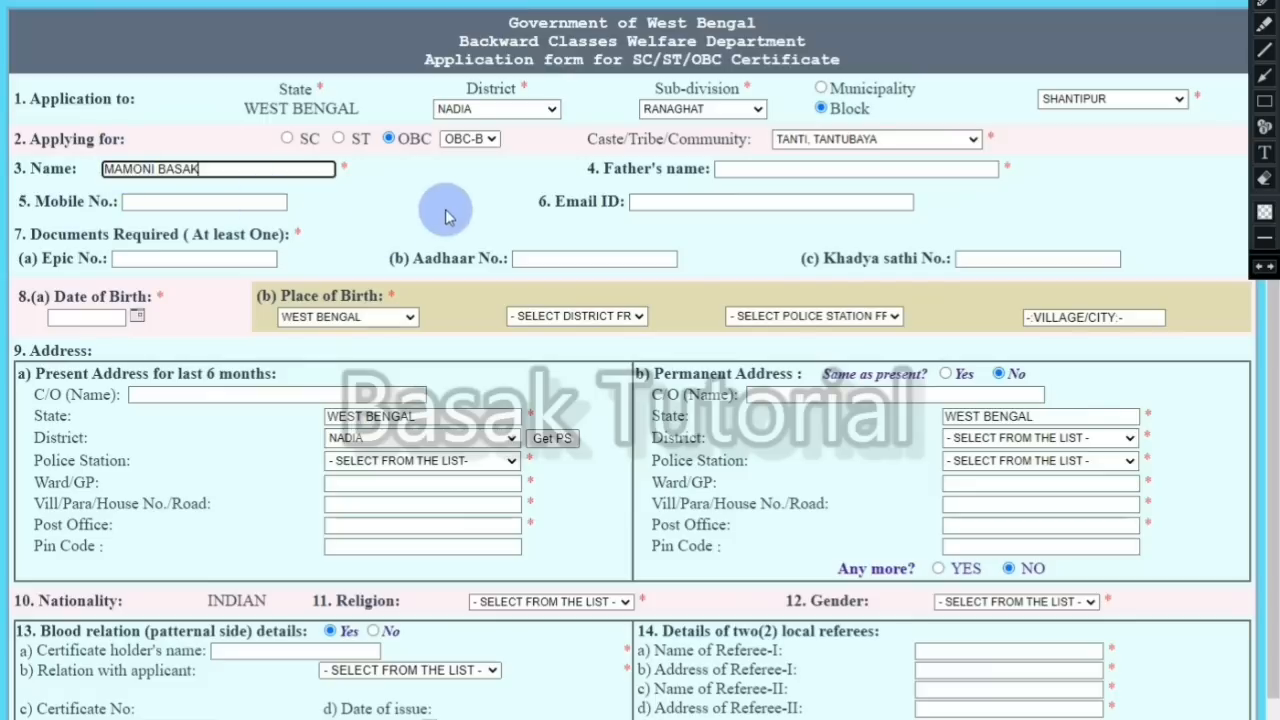
{"action": "left_click", "coordinate": [749, 170]}
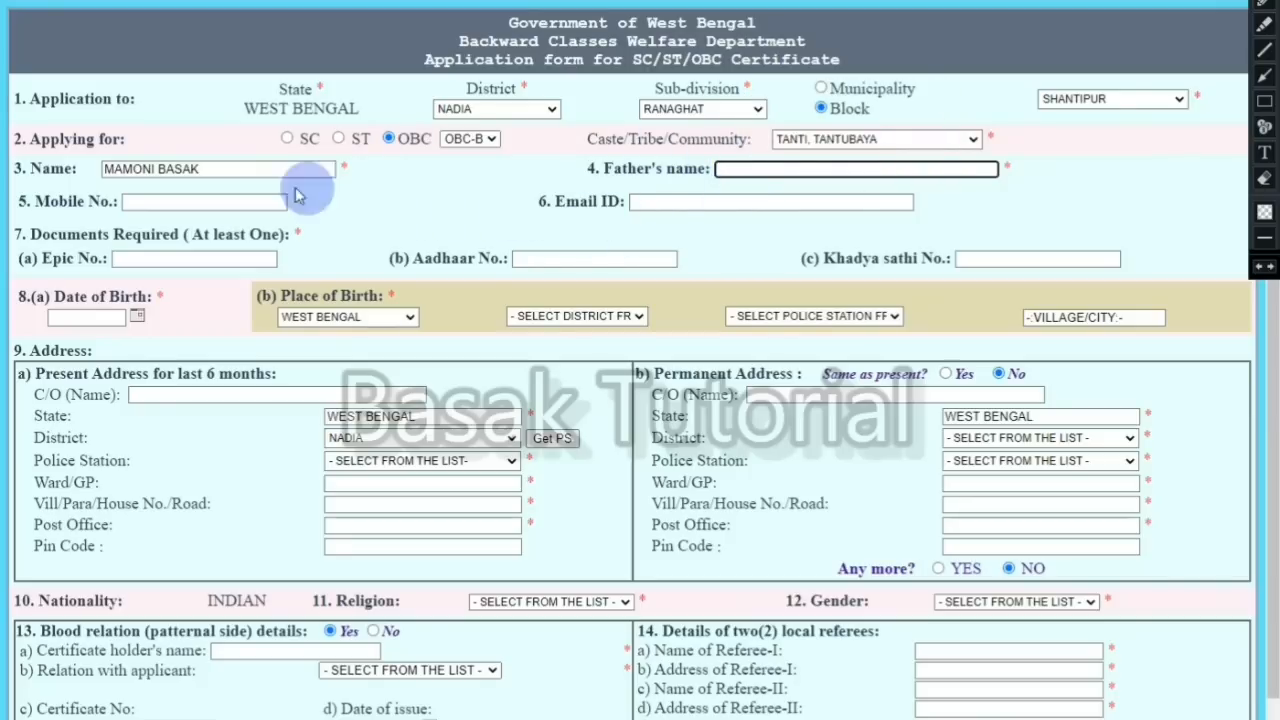
{"action": "left_click", "coordinate": [173, 207]}
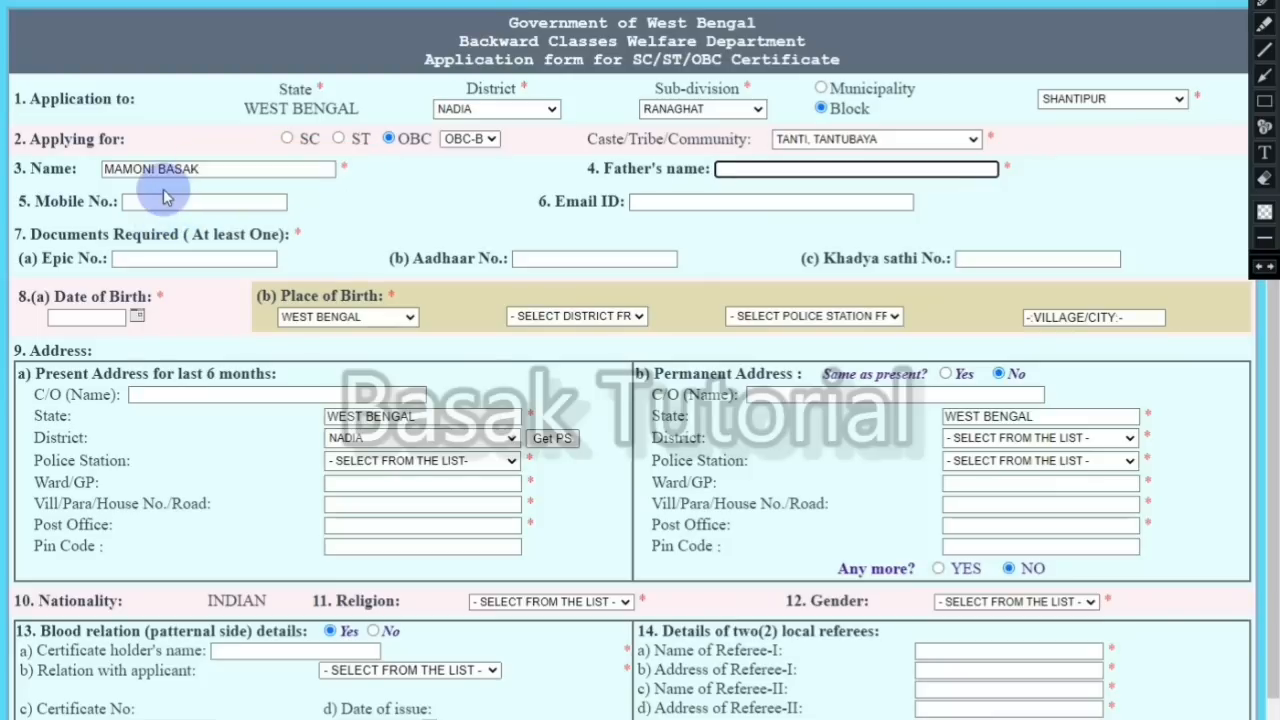
{"action": "left_click", "coordinate": [173, 205]}
{"action": "left_click", "coordinate": [663, 201]}
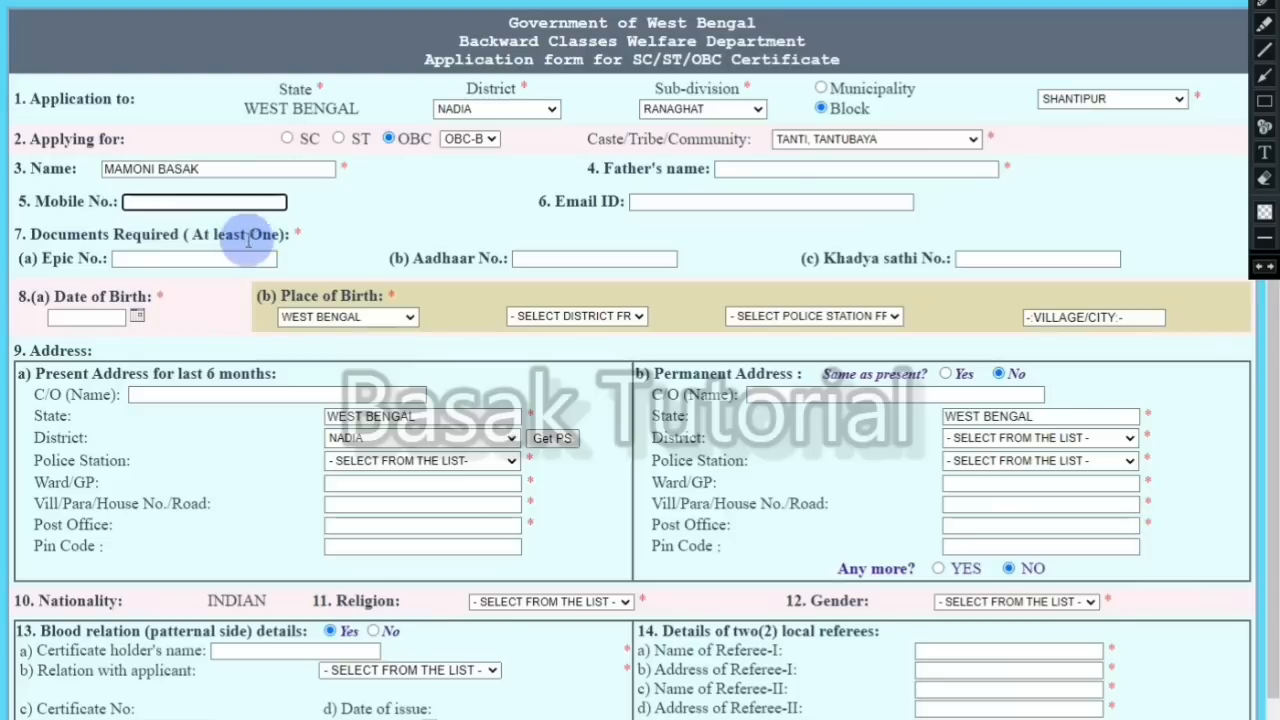
{"action": "left_click", "coordinate": [120, 259]}
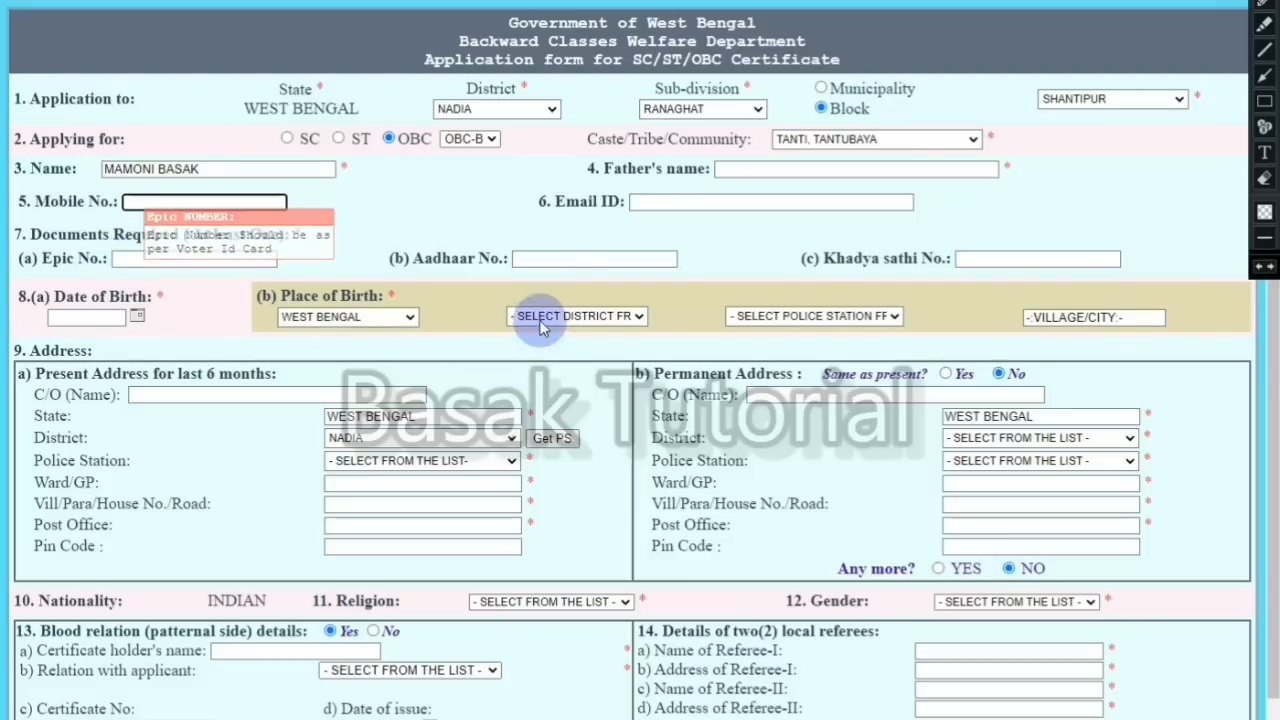
{"action": "left_click", "coordinate": [552, 261]}
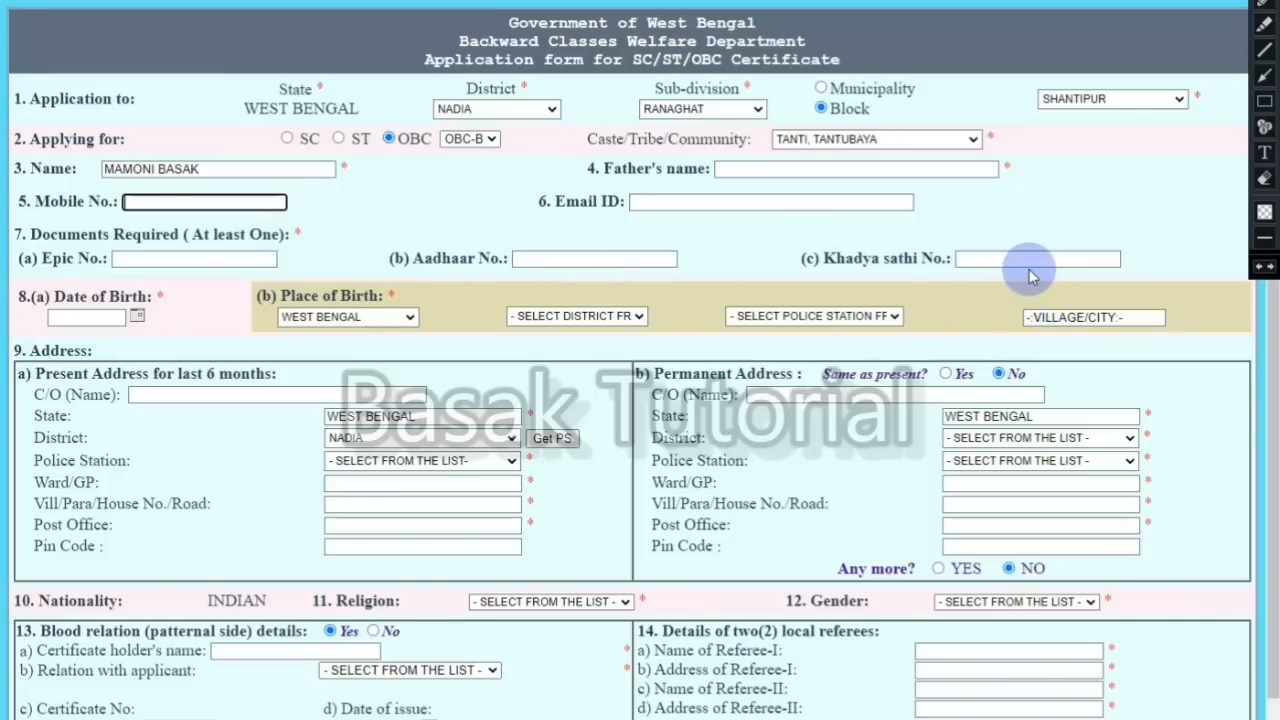
{"action": "mouse_move", "coordinate": [1028, 263]}
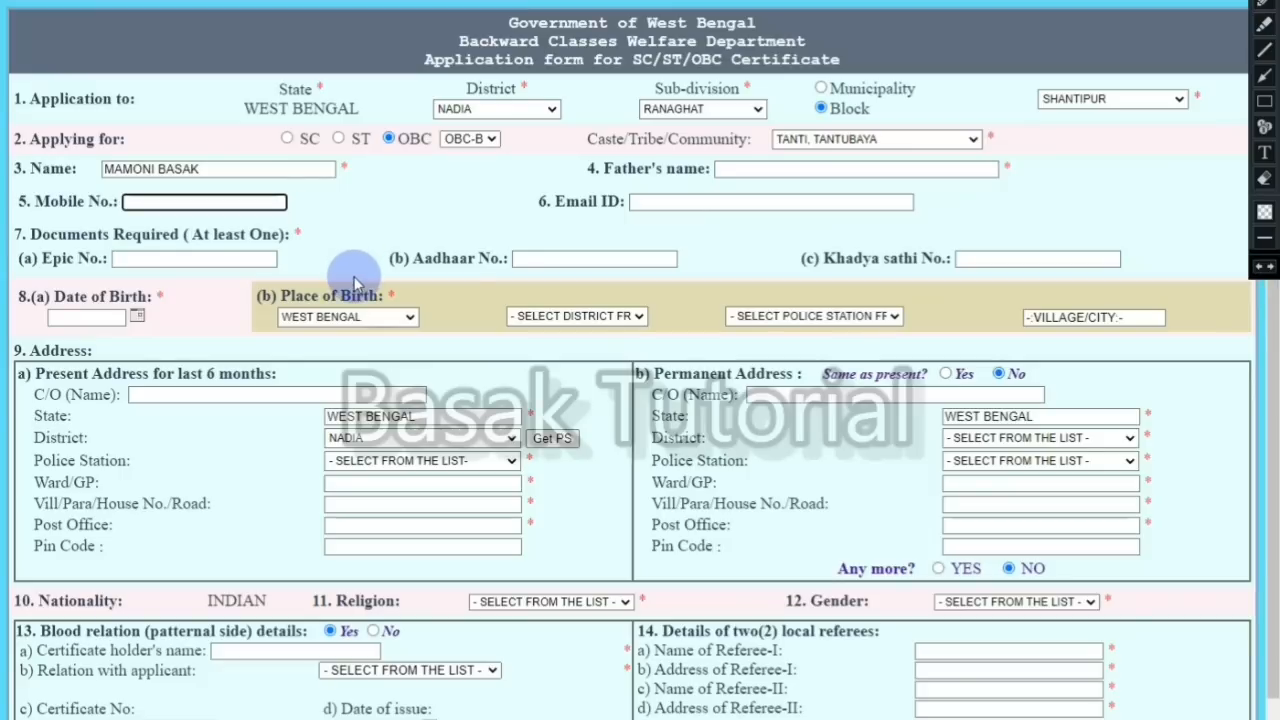
{"action": "mouse_move", "coordinate": [540, 262]}
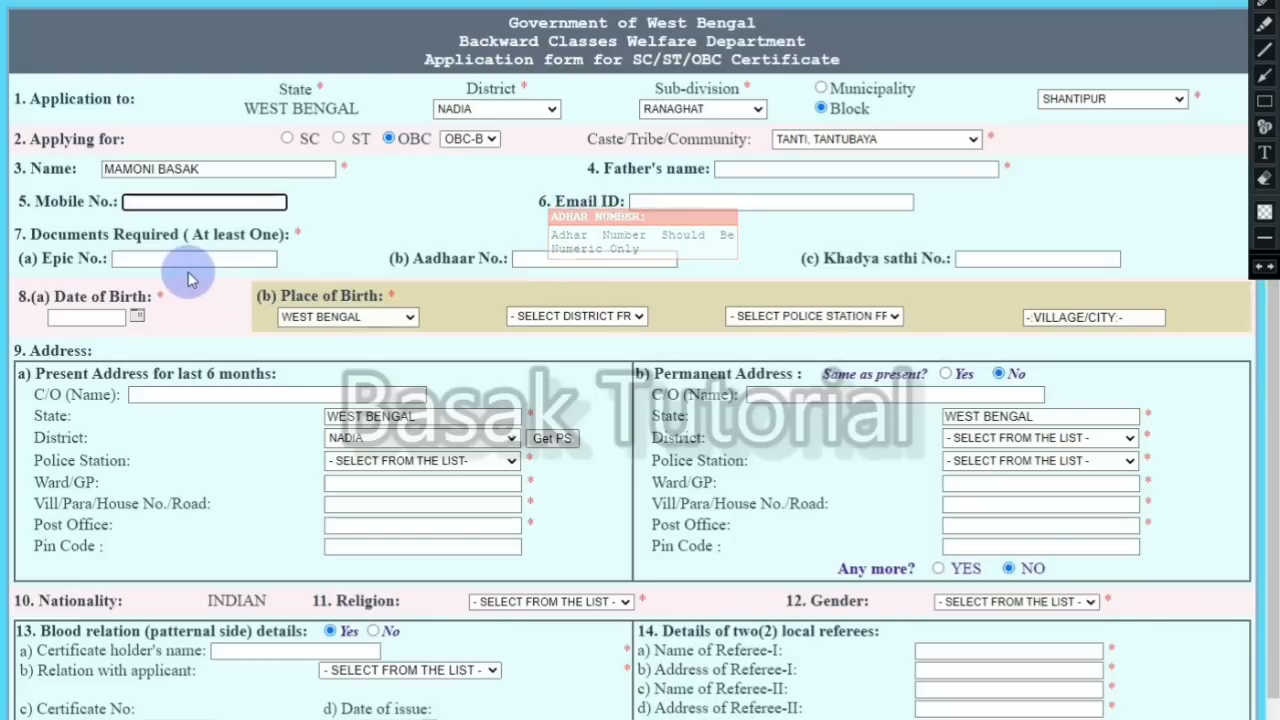
{"action": "mouse_move", "coordinate": [190, 262]}
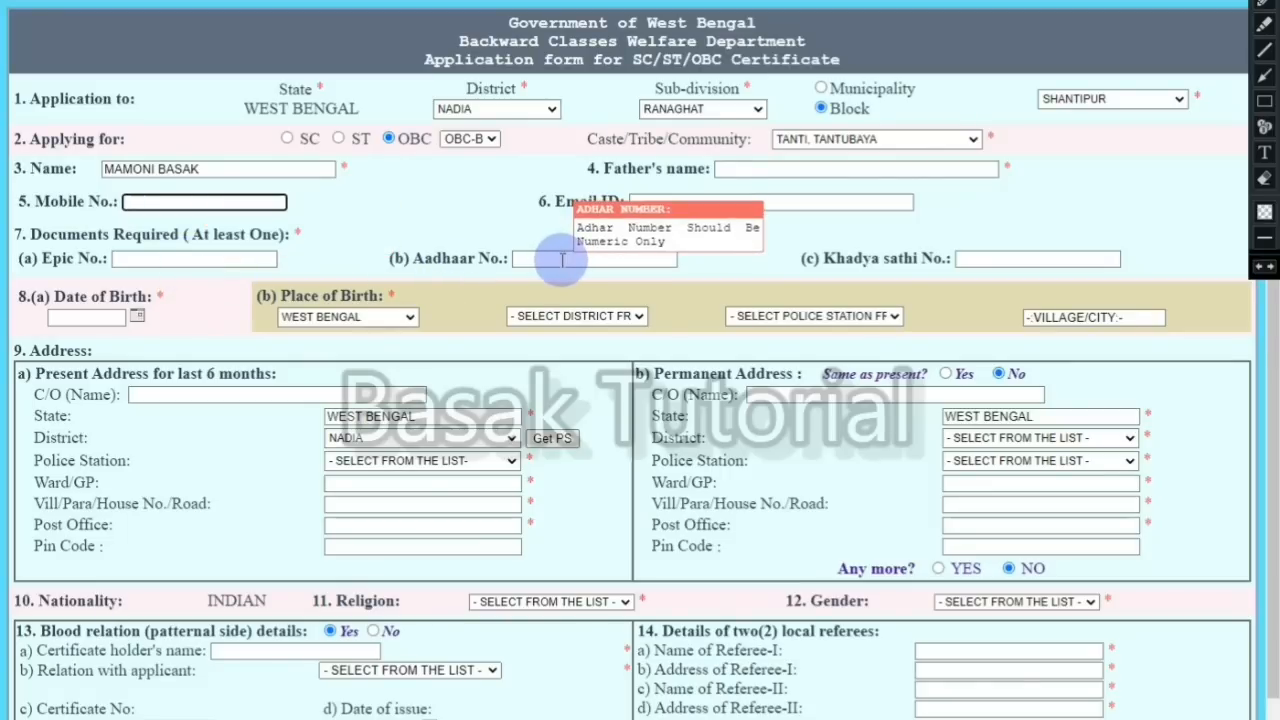
{"action": "mouse_move", "coordinate": [1097, 262]}
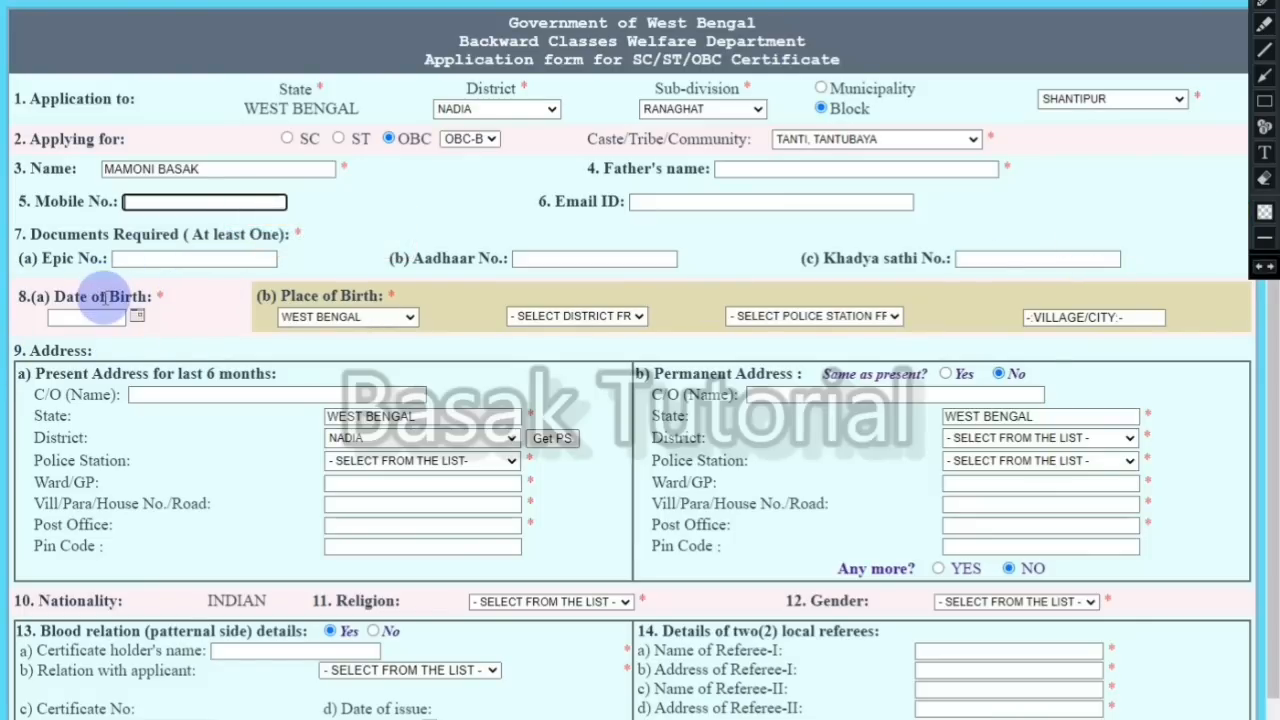
{"action": "mouse_move", "coordinate": [105, 314]}
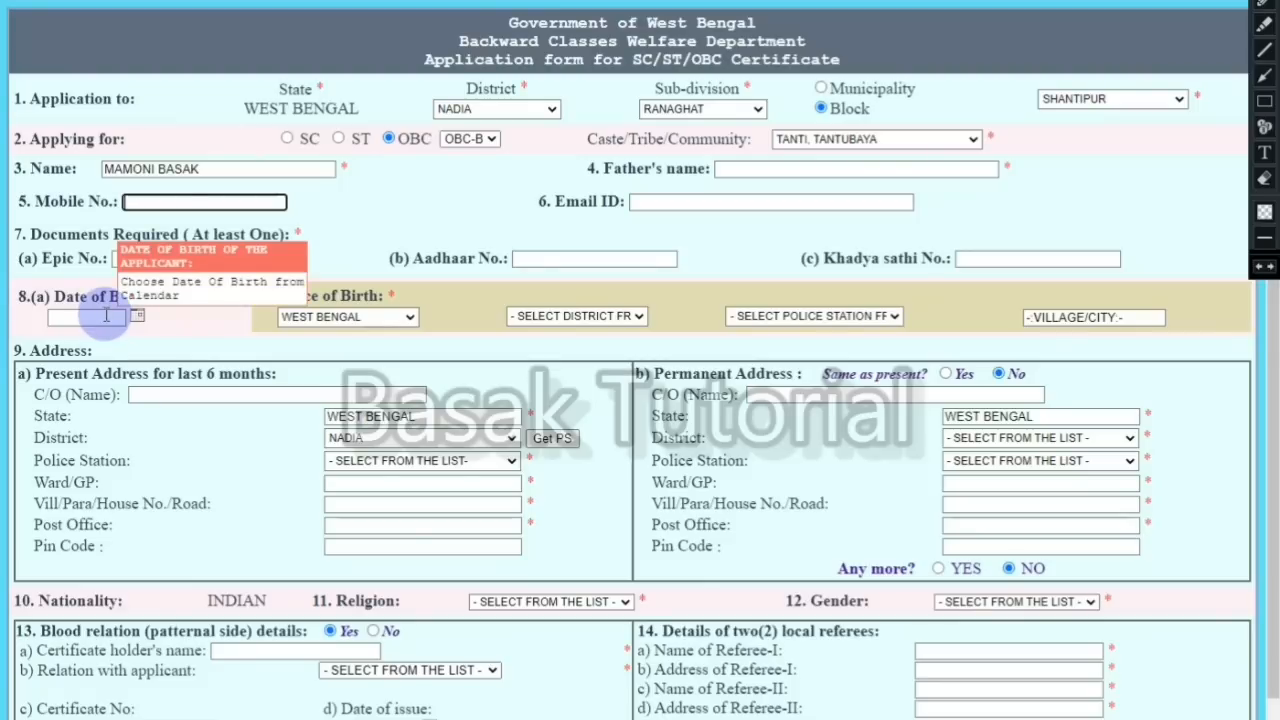
Step: Pick 15 July 2021 from the calendar as the date of birth
{"action": "left_click", "coordinate": [137, 315]}
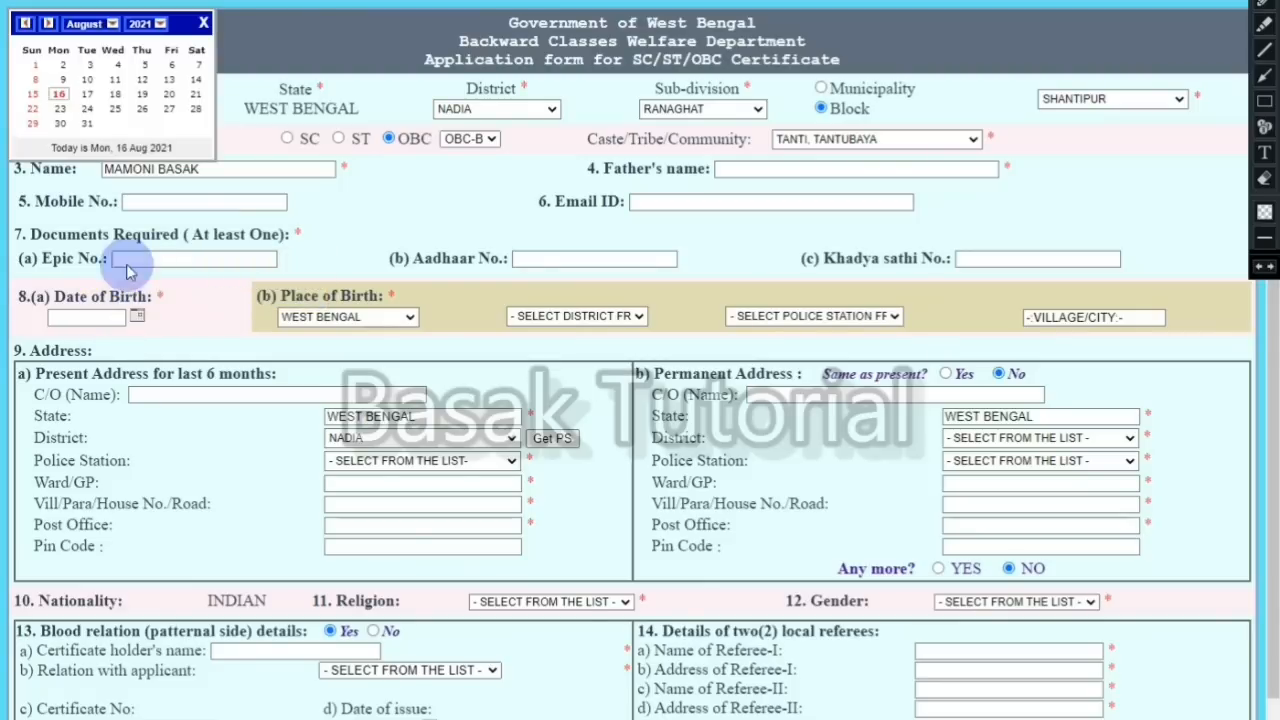
{"action": "left_click", "coordinate": [140, 24]}
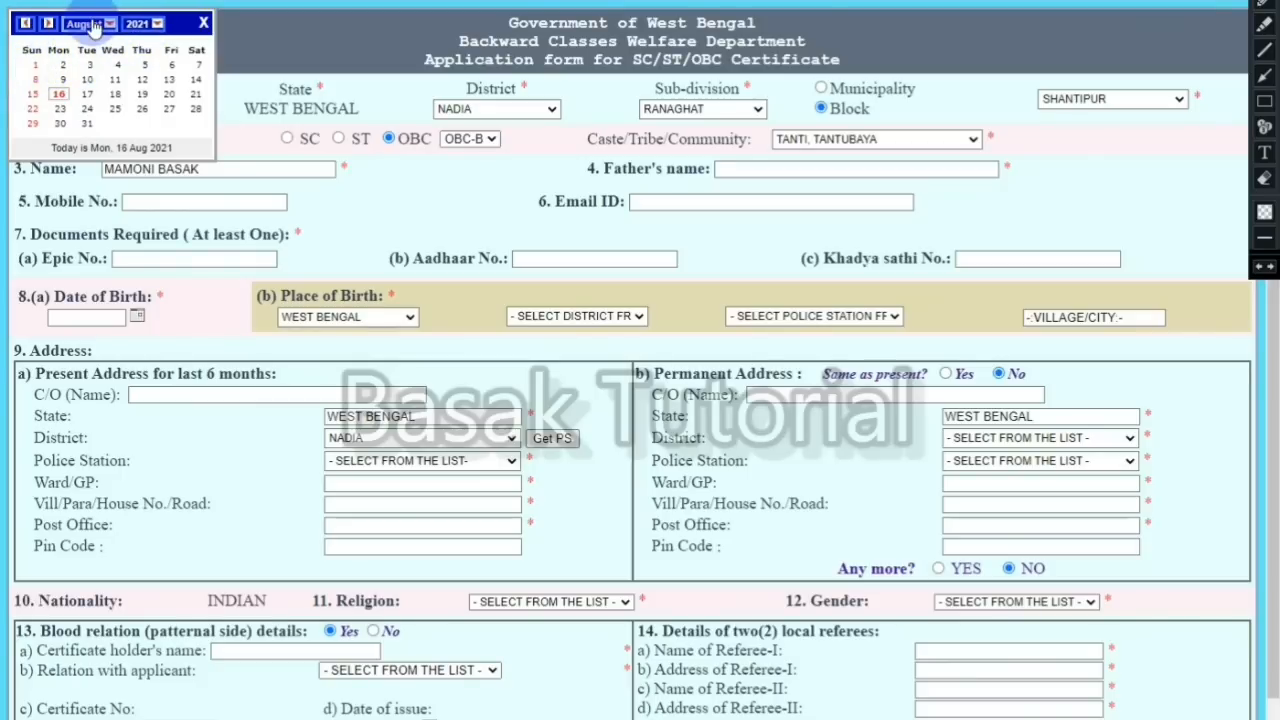
{"action": "left_click", "coordinate": [93, 25]}
{"action": "left_click", "coordinate": [30, 90]}
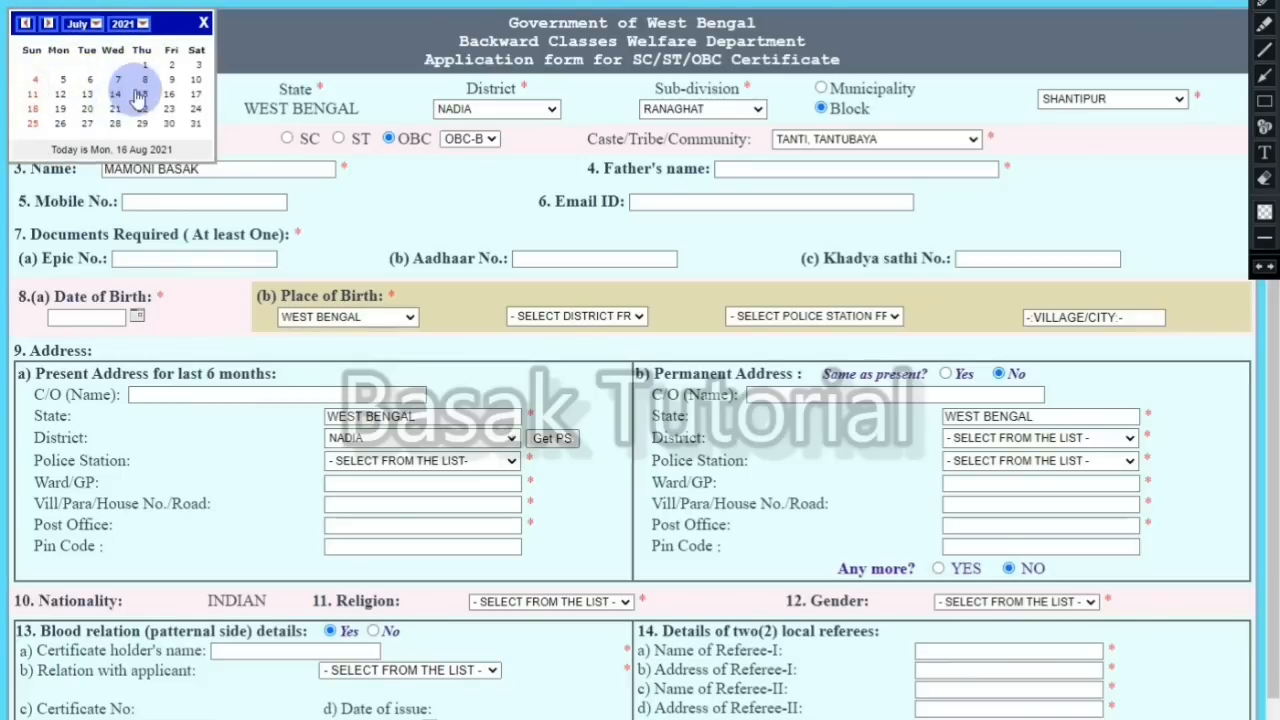
{"action": "left_click", "coordinate": [141, 94]}
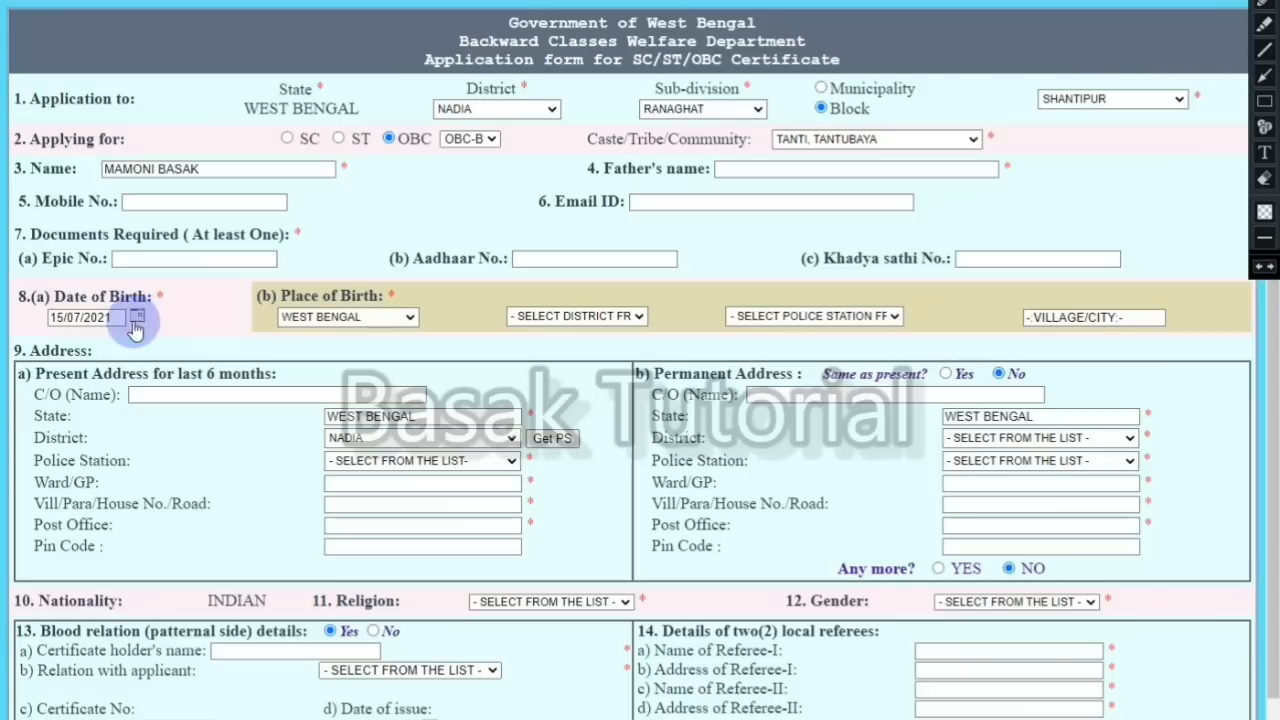
Step: Set the birth district to NADIA and the birth police station to SANTIPUR
{"action": "left_click", "coordinate": [591, 317]}
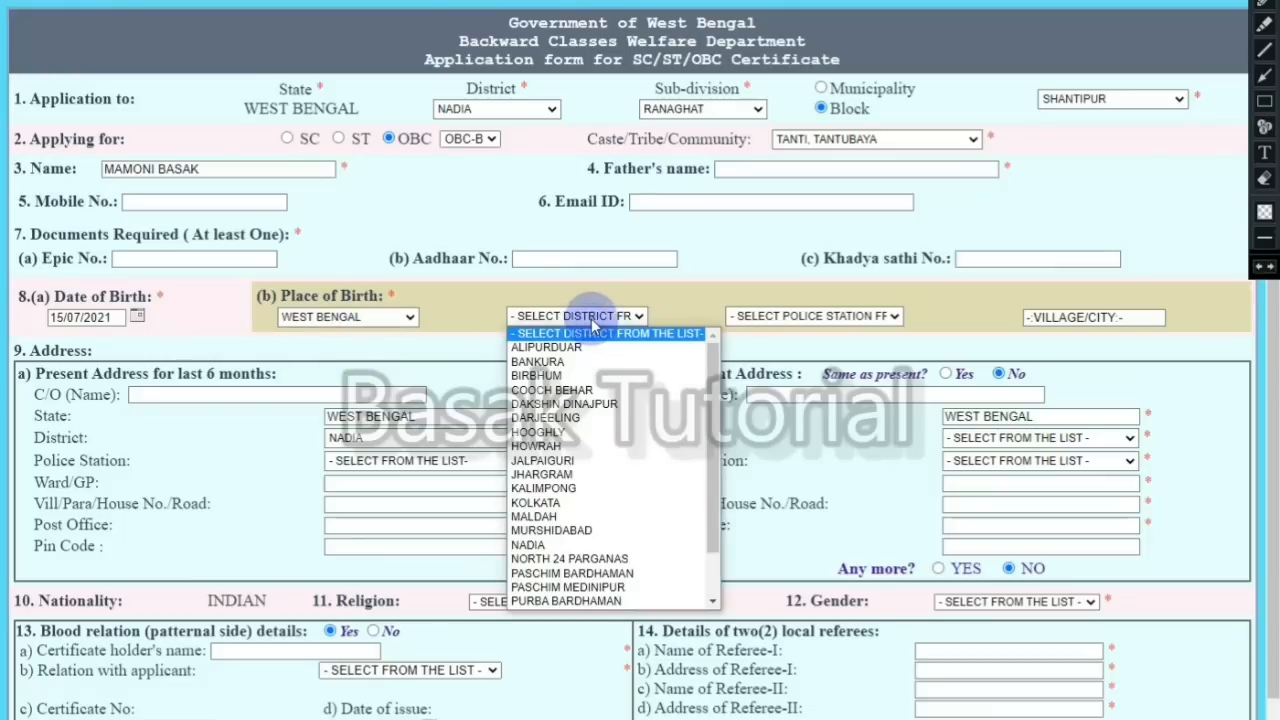
{"action": "left_click", "coordinate": [555, 546]}
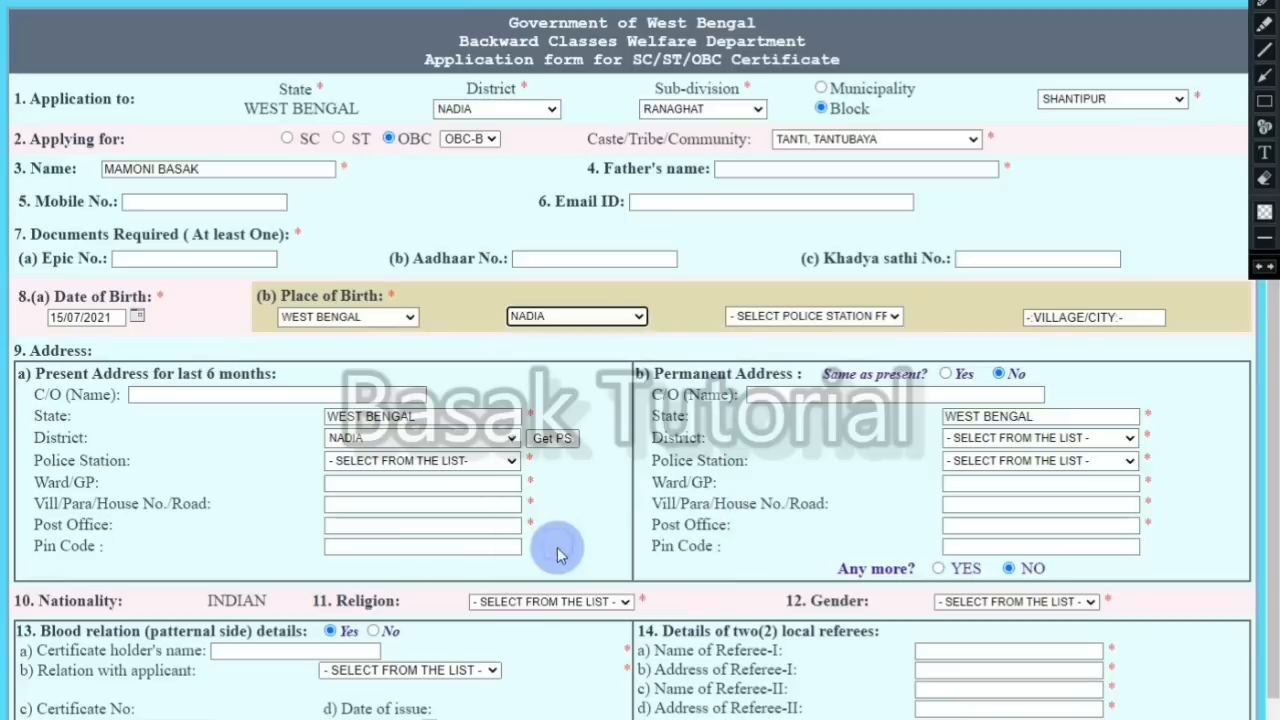
{"action": "left_click", "coordinate": [790, 317]}
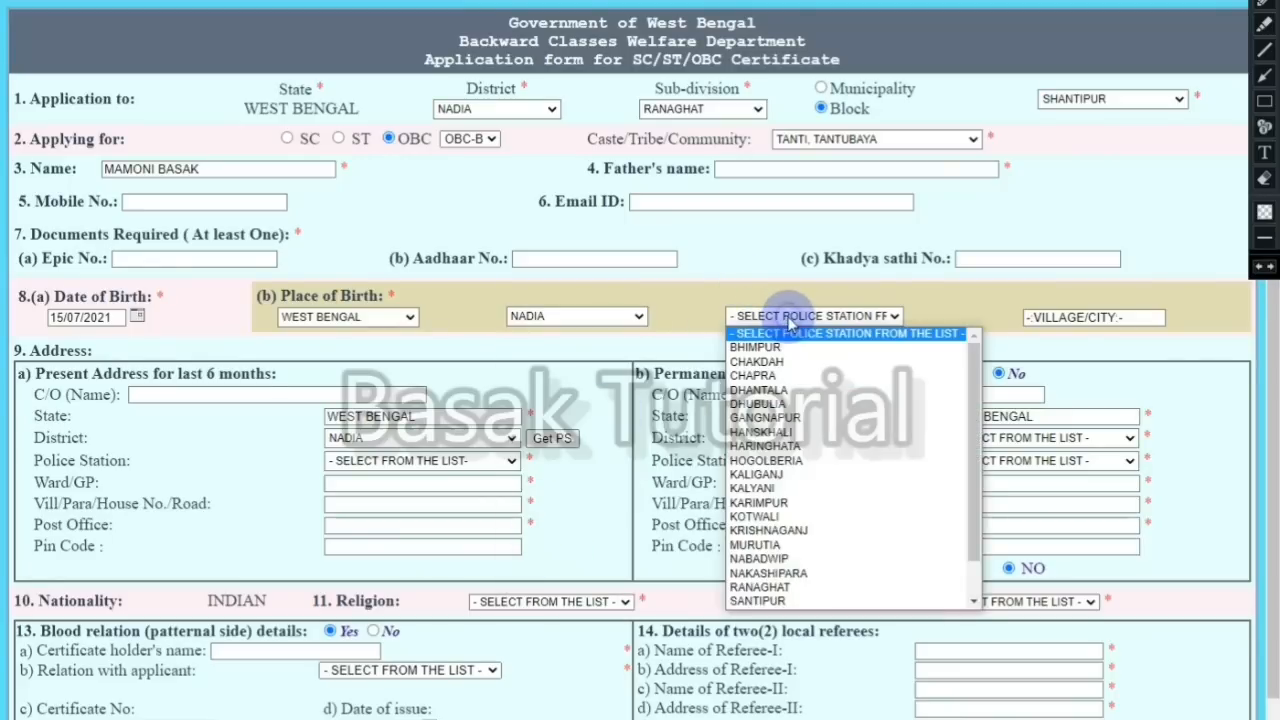
{"action": "scroll", "coordinate": [780, 572], "scroll_direction": "down", "scroll_amount": 1}
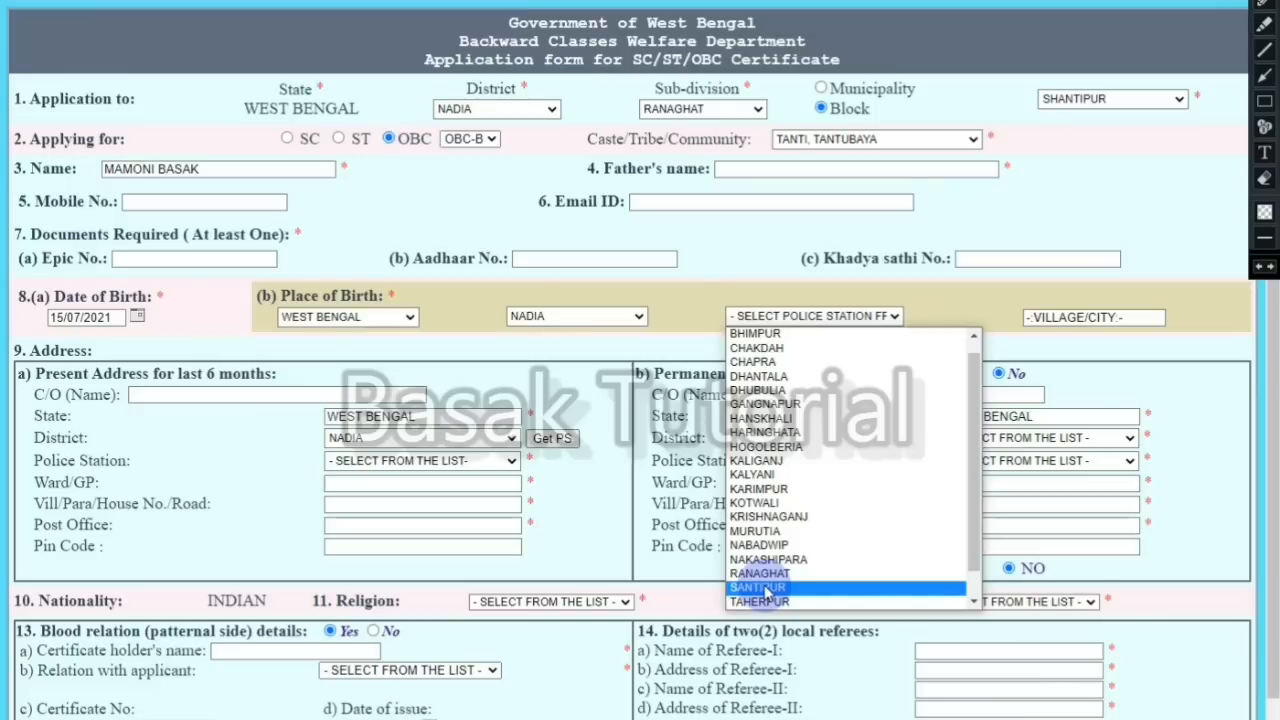
{"action": "left_click", "coordinate": [766, 589]}
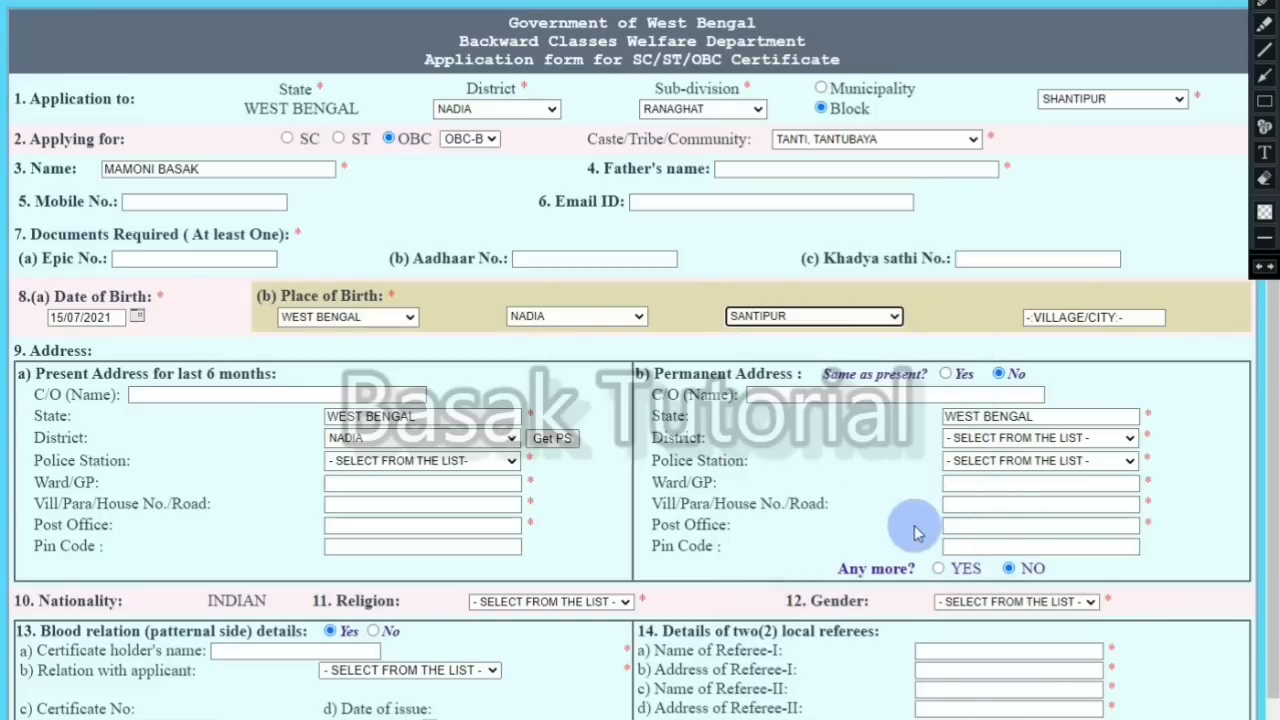
{"action": "left_click", "coordinate": [1065, 318]}
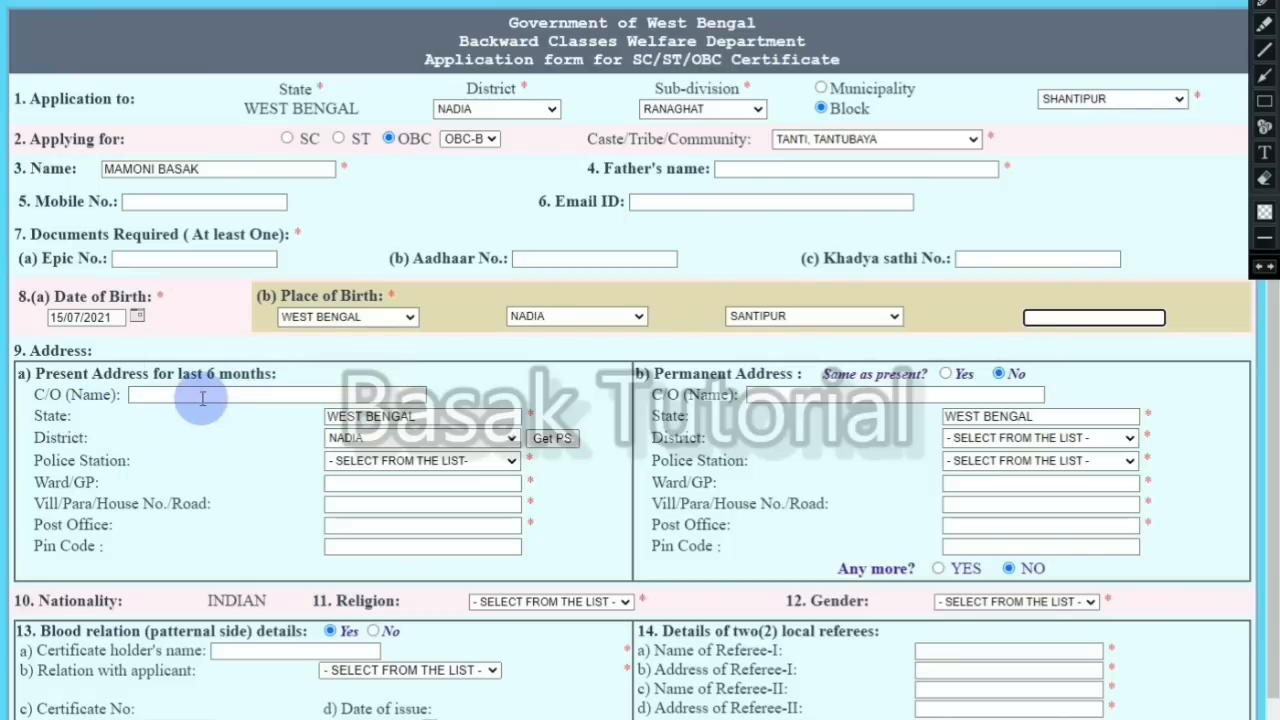
{"action": "left_click", "coordinate": [202, 396]}
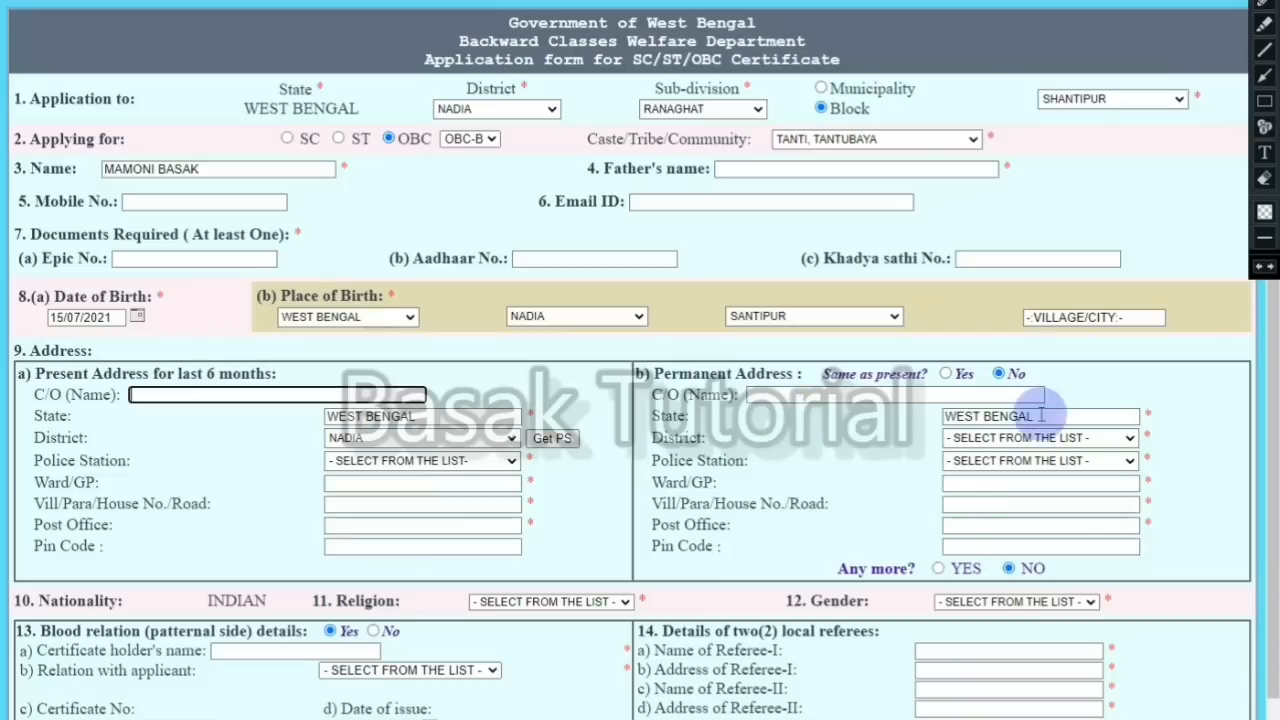
{"action": "left_click", "coordinate": [945, 374]}
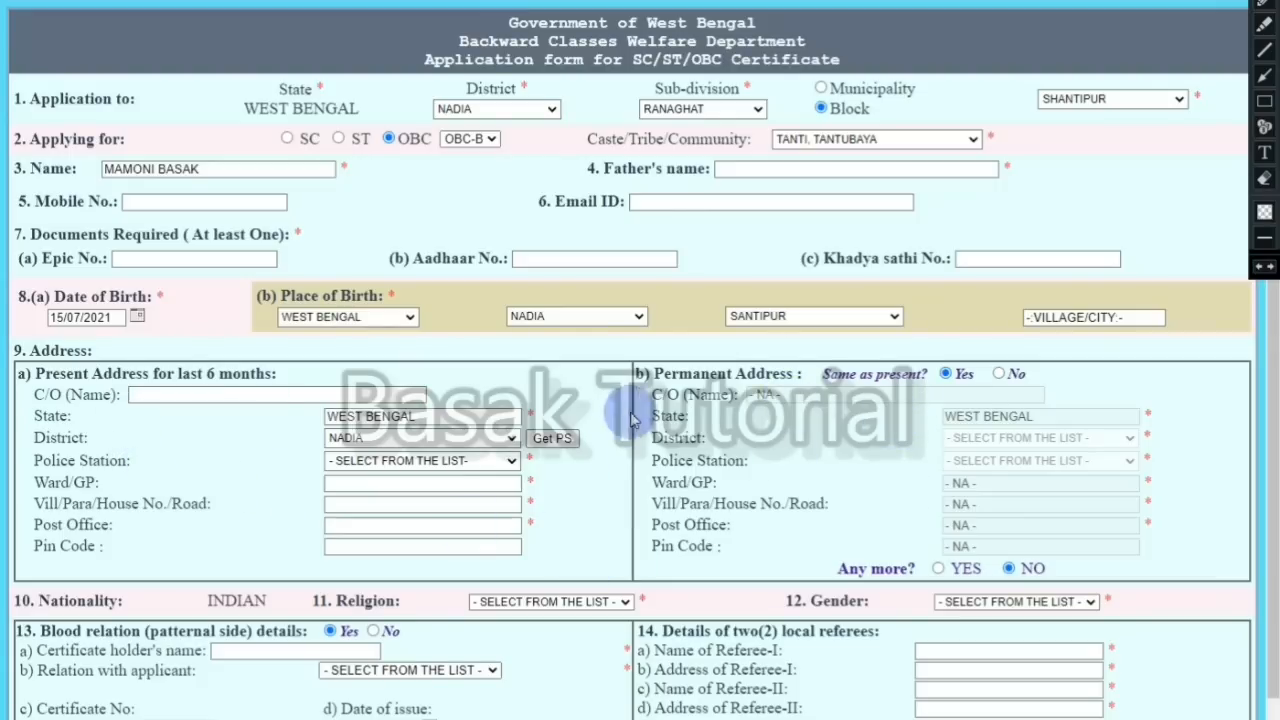
{"action": "left_click", "coordinate": [1000, 374]}
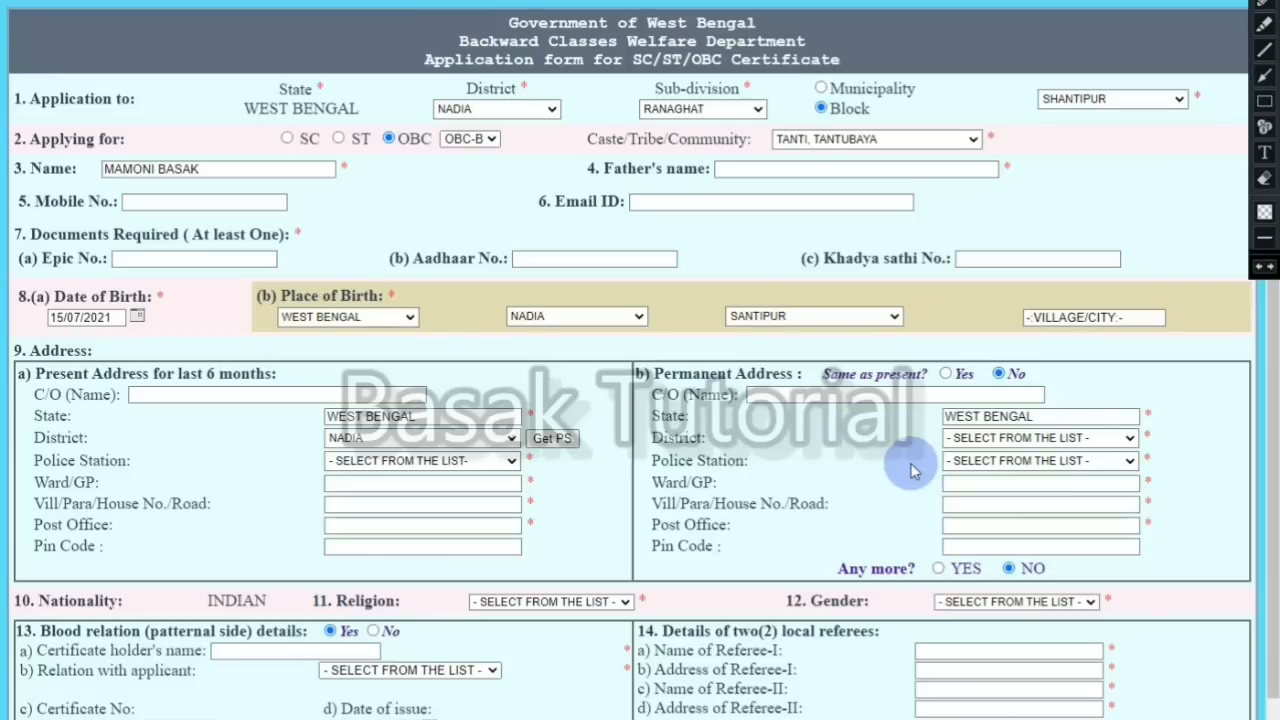
Step: Choose HINDUISM as religion and FEMALE as gender
{"action": "scroll", "coordinate": [910, 440], "scroll_direction": "down", "scroll_amount": 1}
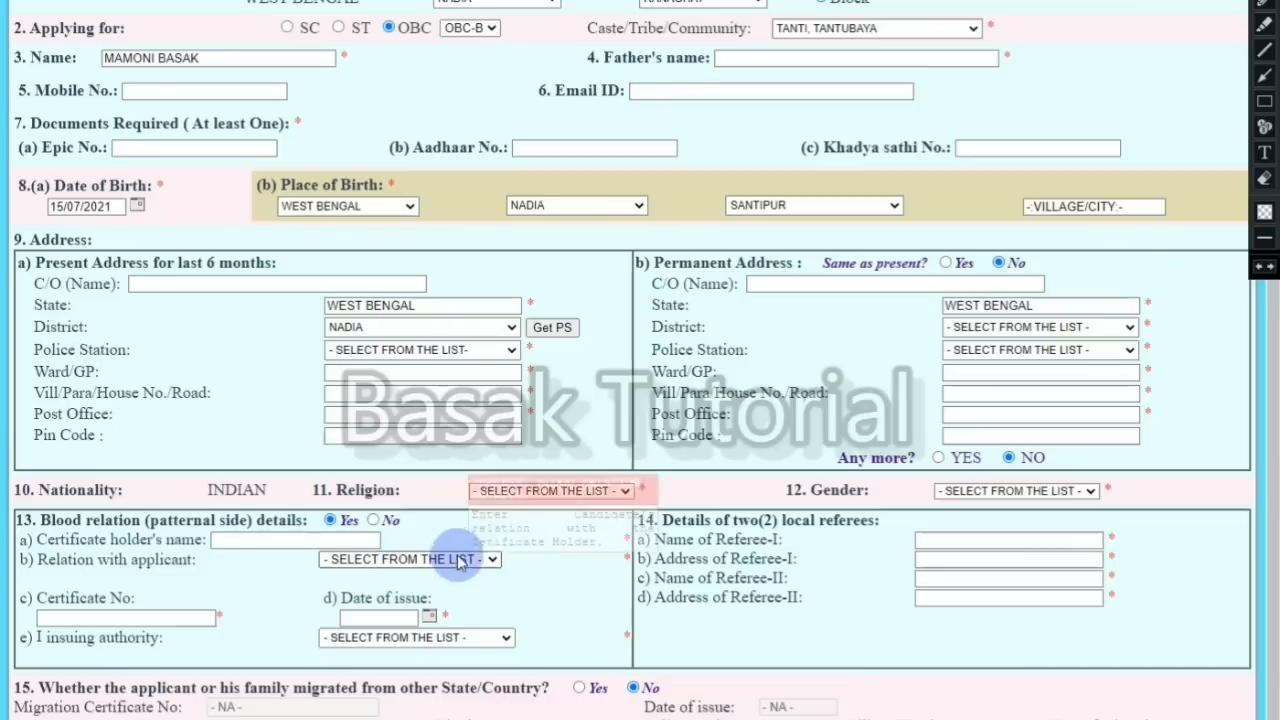
{"action": "left_click", "coordinate": [580, 491]}
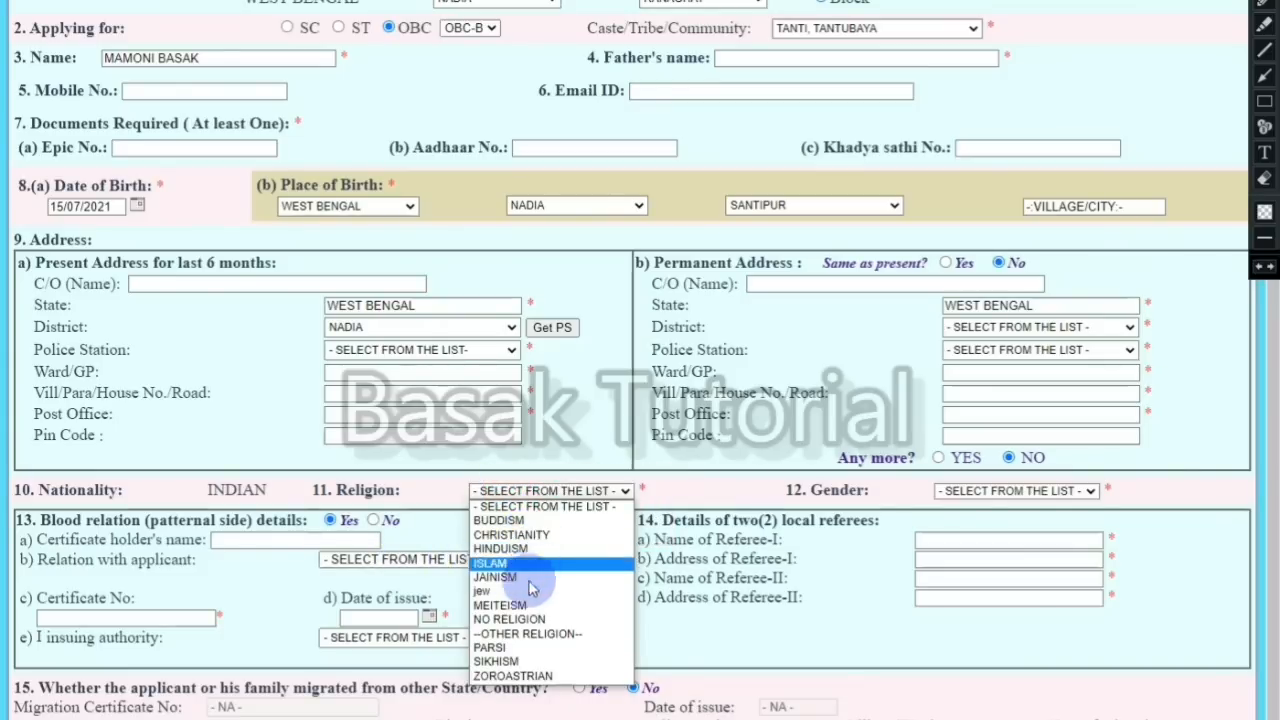
{"action": "left_click", "coordinate": [500, 548]}
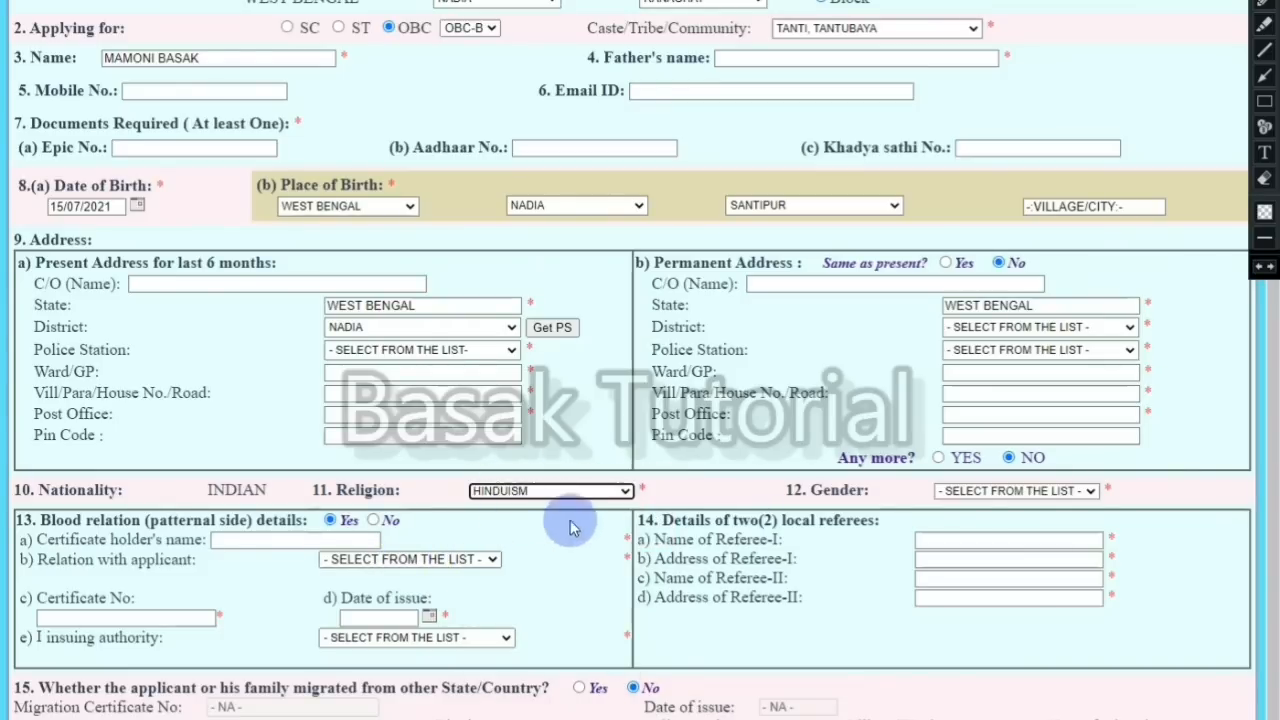
{"action": "left_click", "coordinate": [953, 491]}
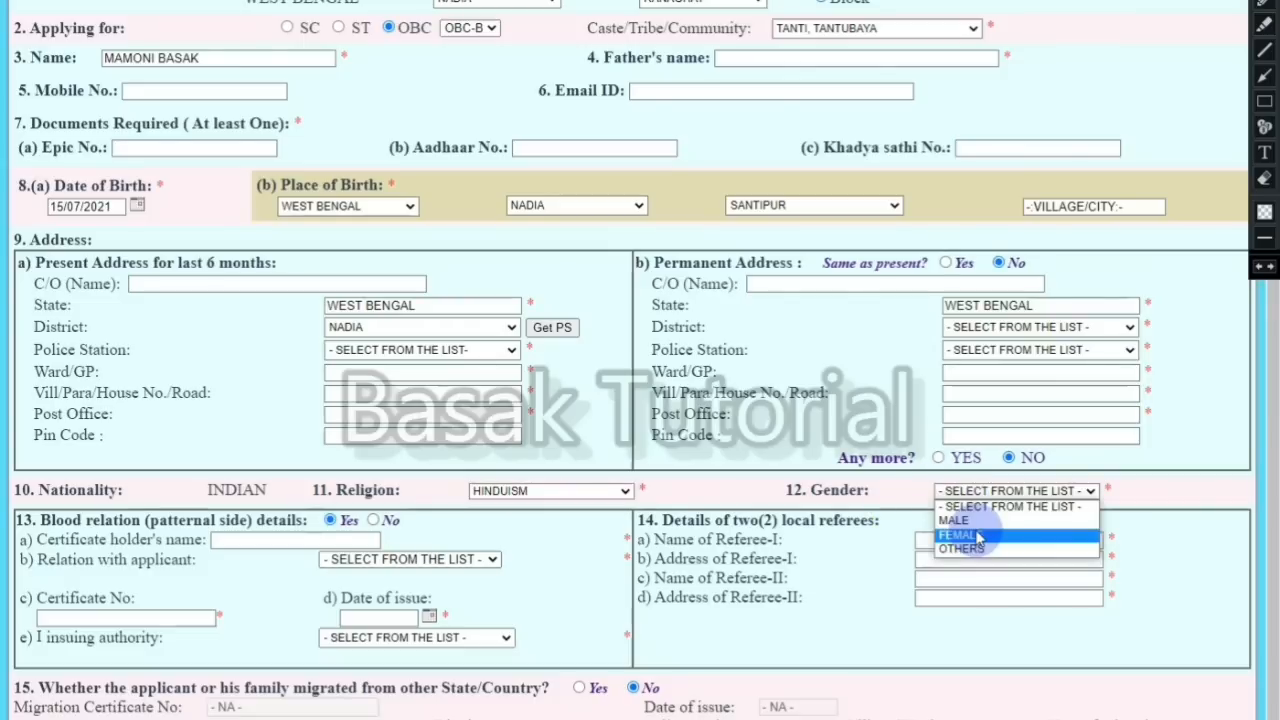
{"action": "left_click", "coordinate": [975, 521]}
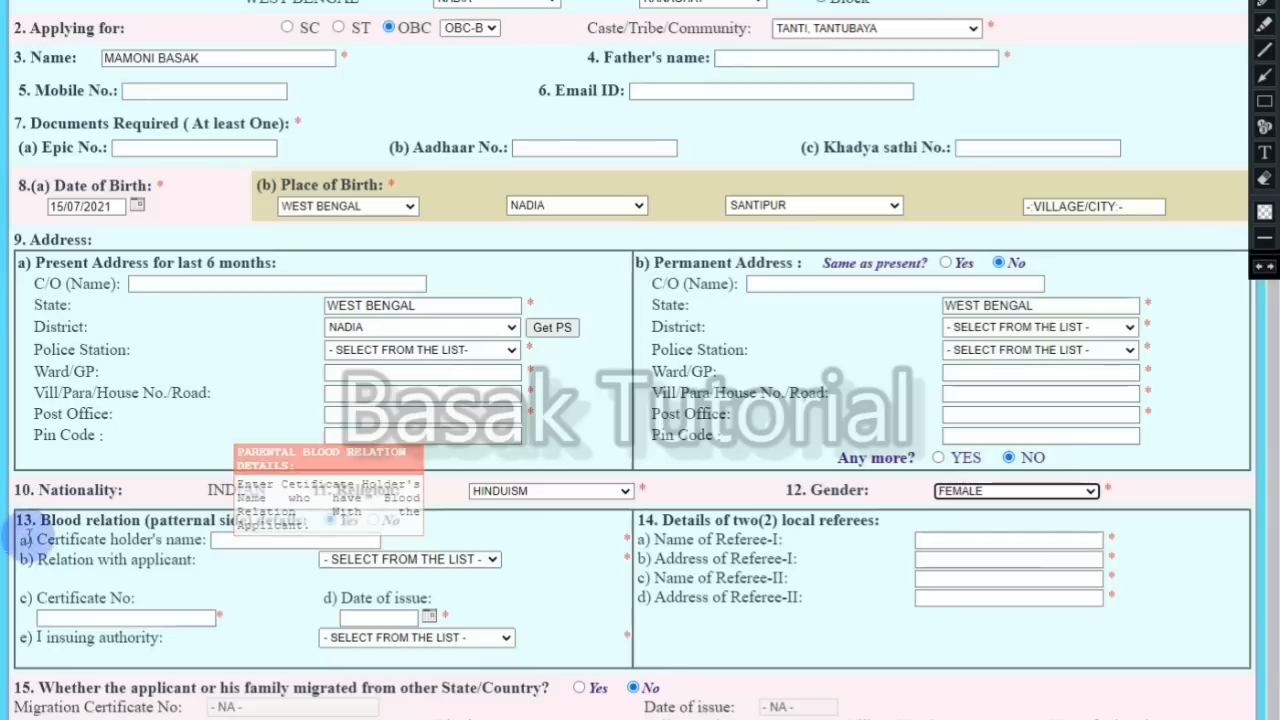
{"action": "left_click", "coordinate": [17, 519]}
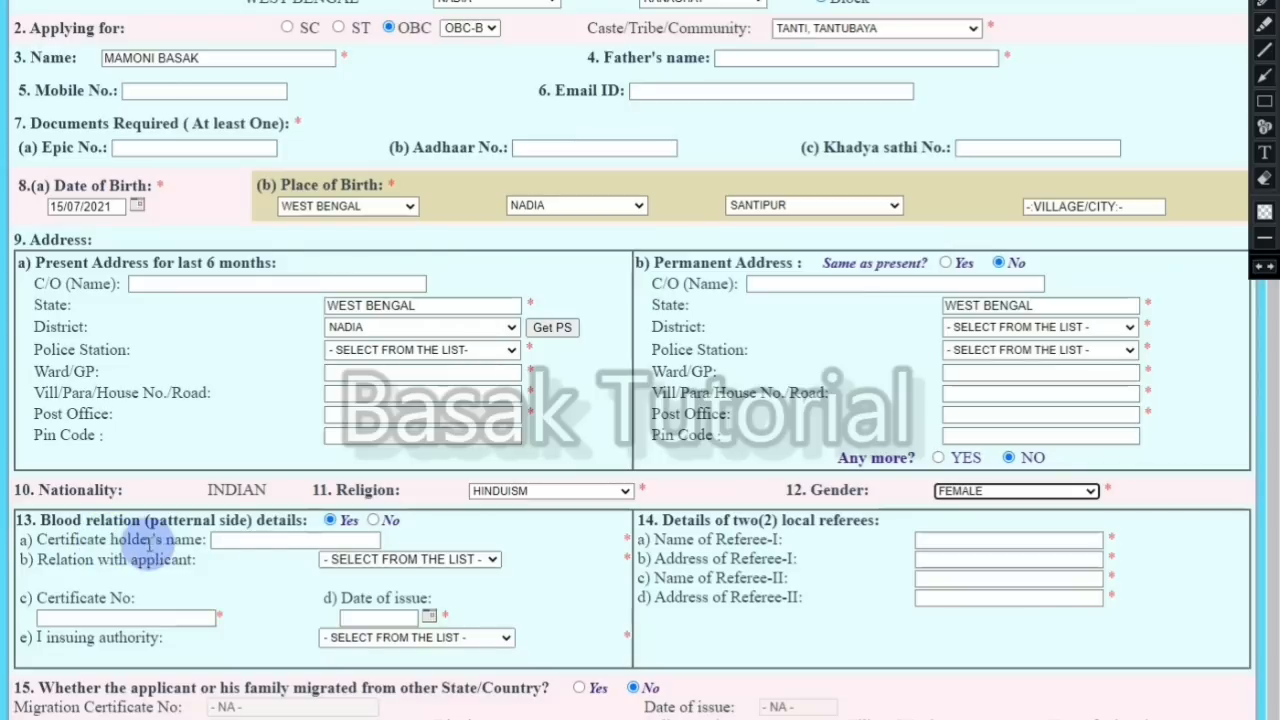
Step: Toggle blood relation to No and back to Yes, leaving the relation list unchosen
{"action": "left_click", "coordinate": [373, 520]}
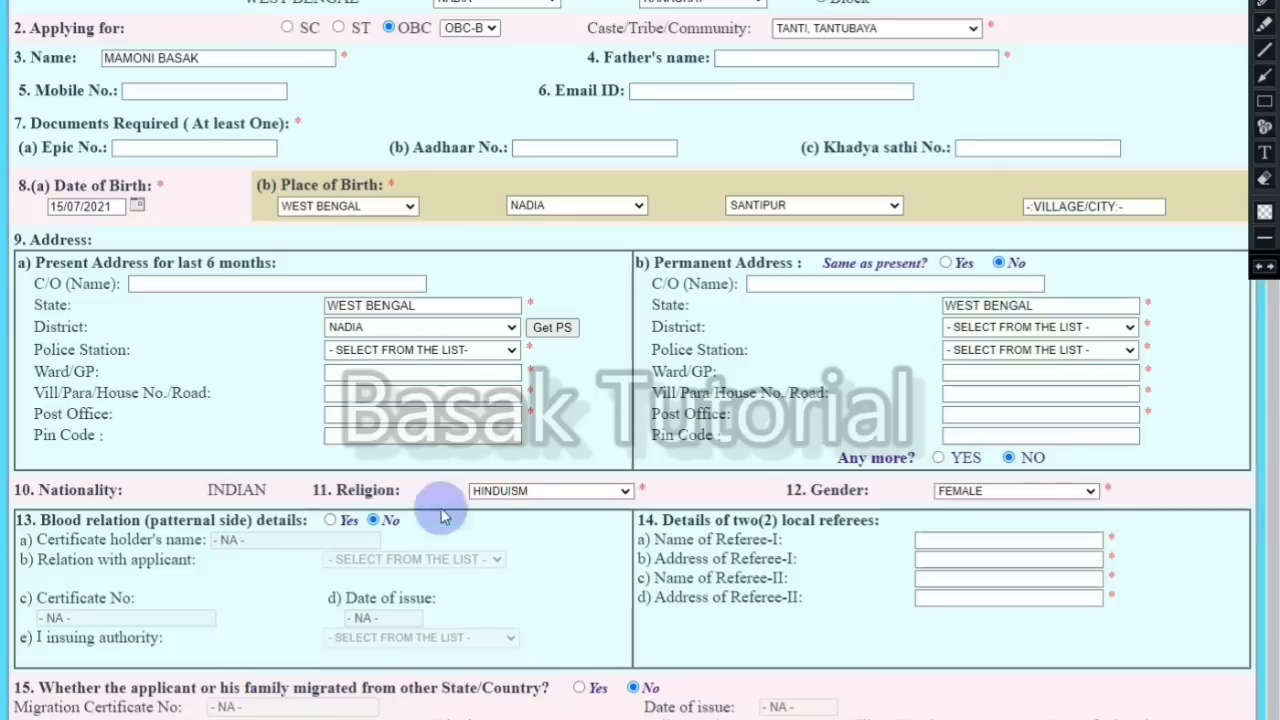
{"action": "left_click", "coordinate": [330, 520]}
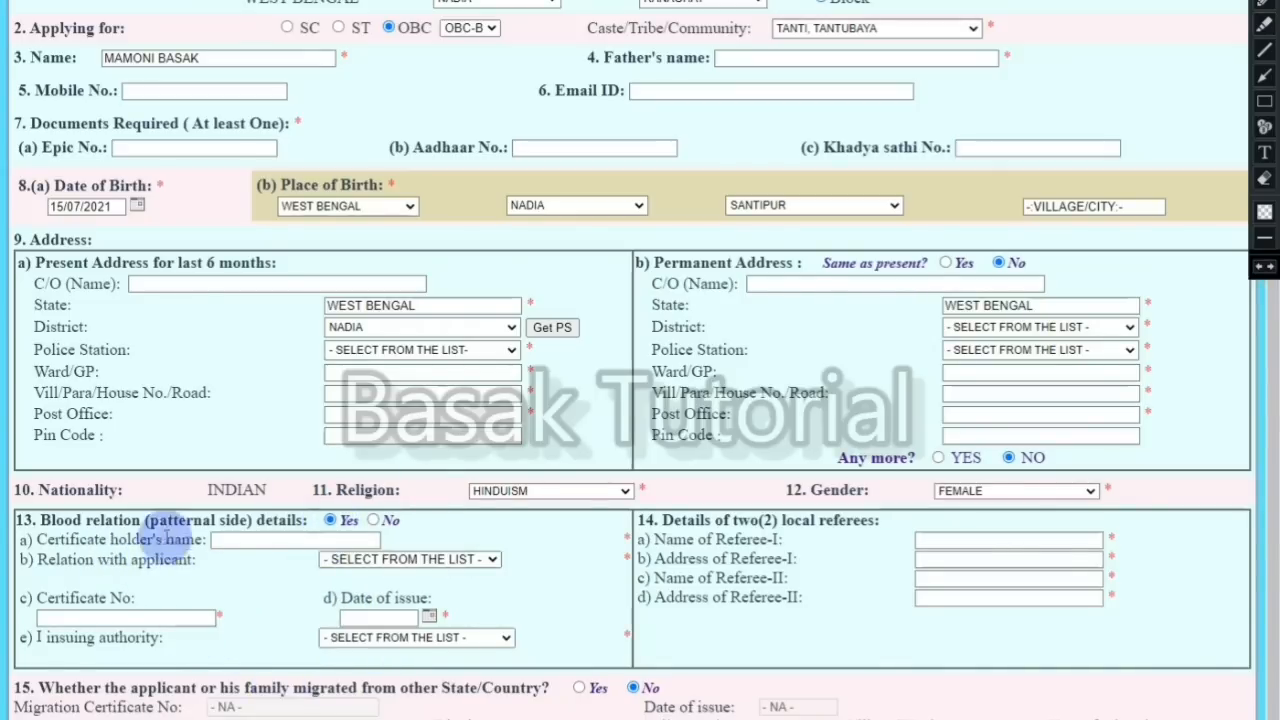
{"action": "left_click", "coordinate": [250, 540]}
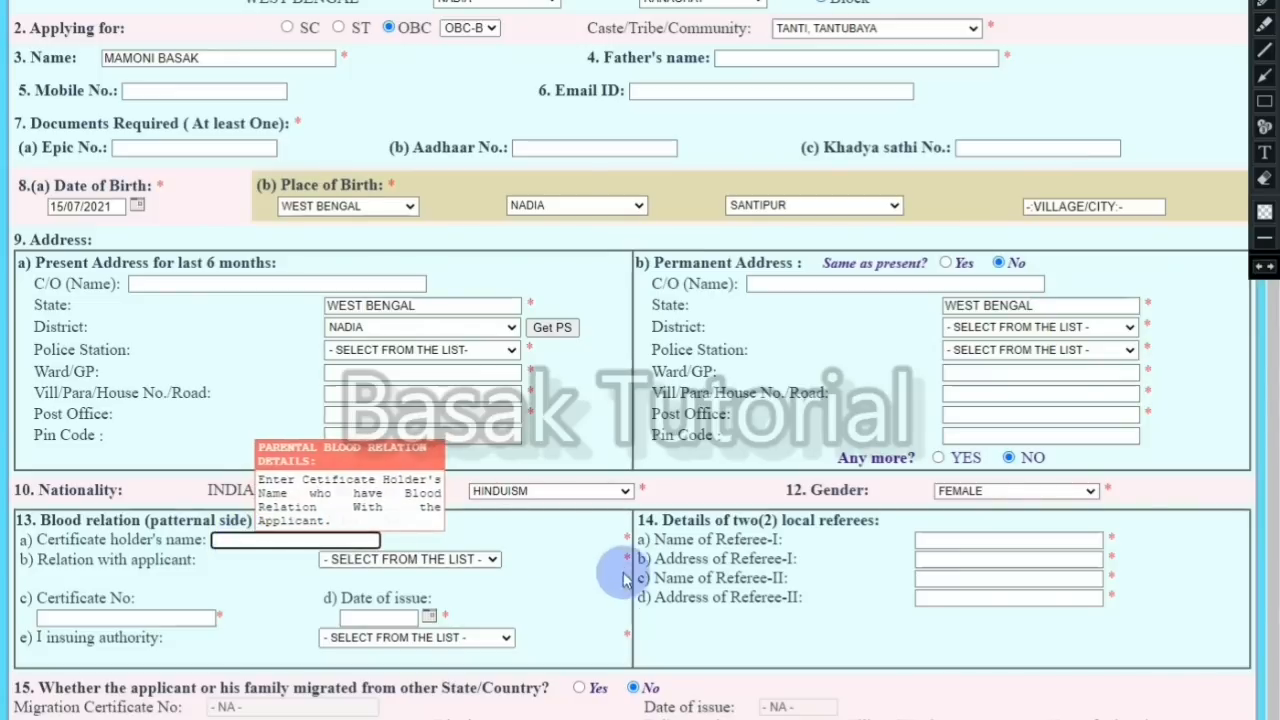
{"action": "left_click", "coordinate": [491, 561]}
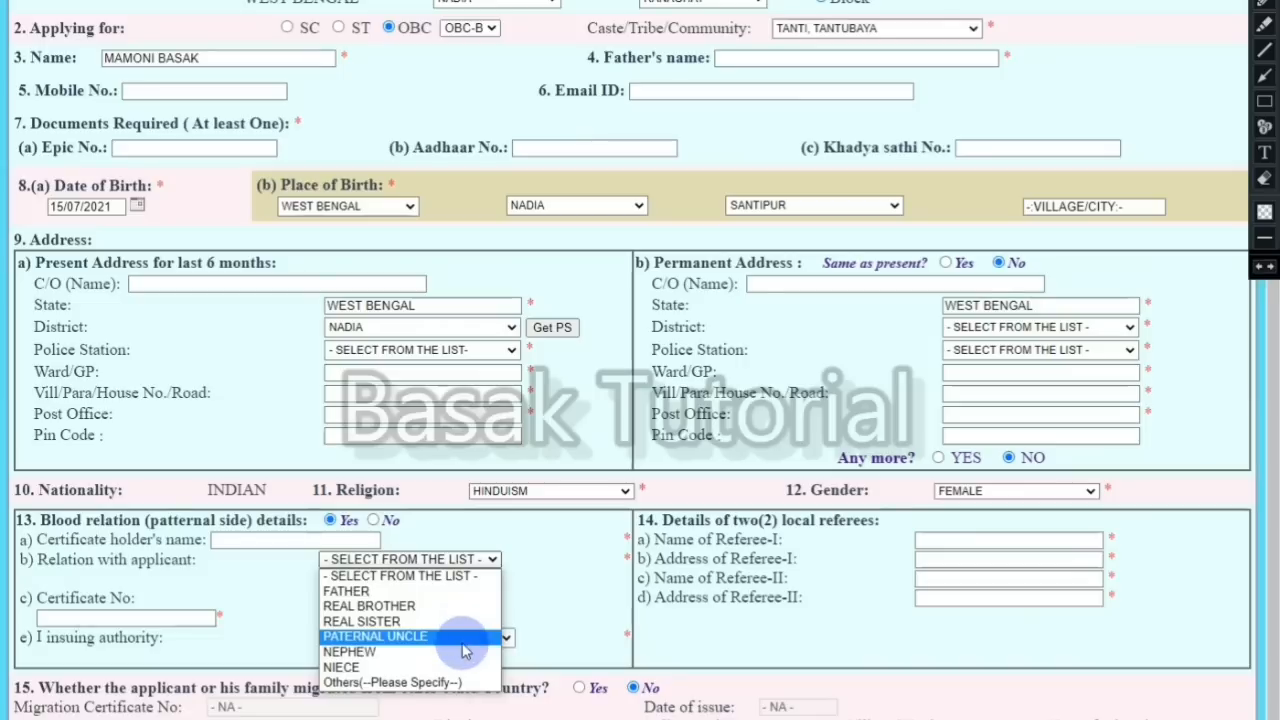
{"action": "left_click", "coordinate": [538, 584]}
Step: Bring up the calendar for the blood-relation certificate's date of issue
{"action": "mouse_move", "coordinate": [138, 622]}
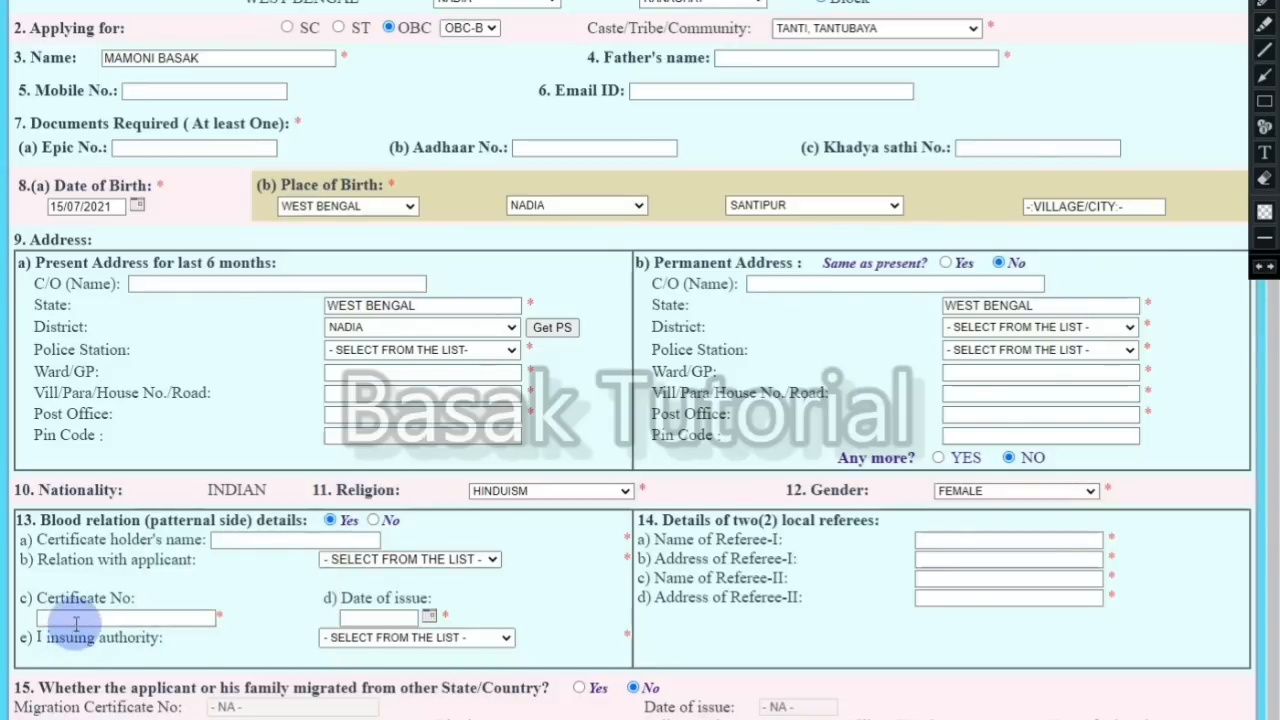
{"action": "left_click", "coordinate": [410, 617]}
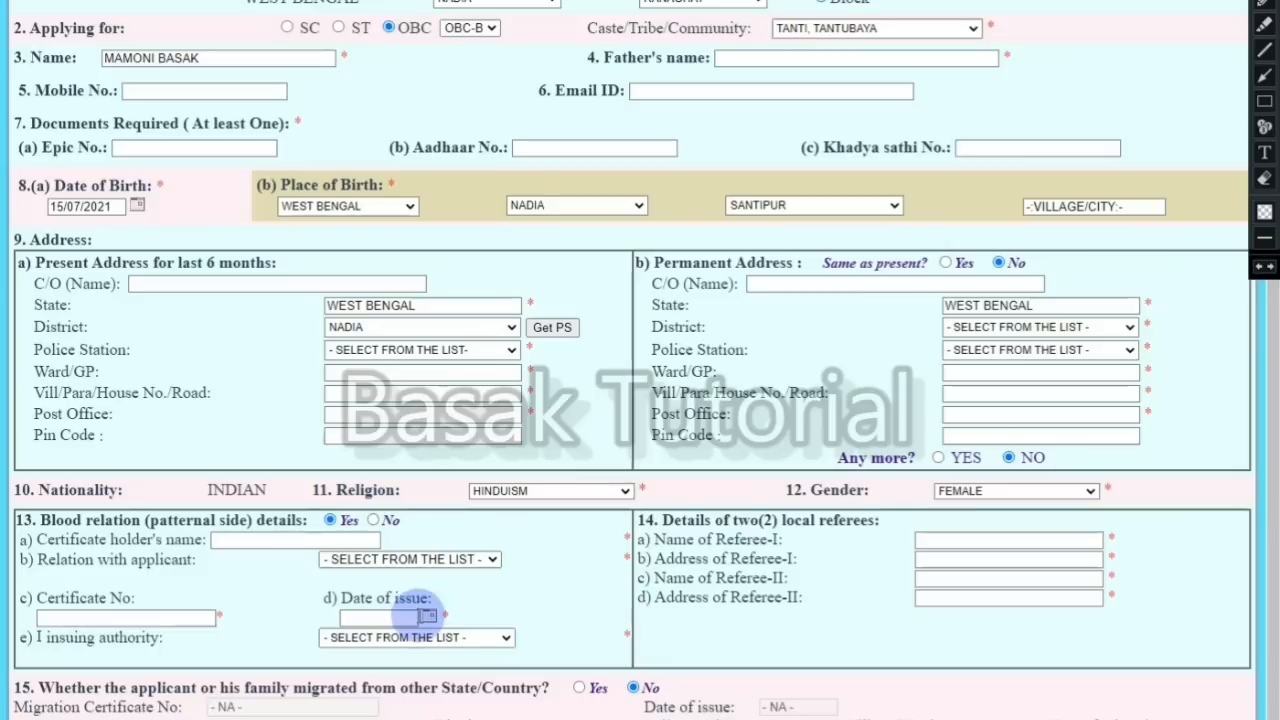
{"action": "left_click", "coordinate": [429, 616]}
{"action": "left_click", "coordinate": [350, 418]}
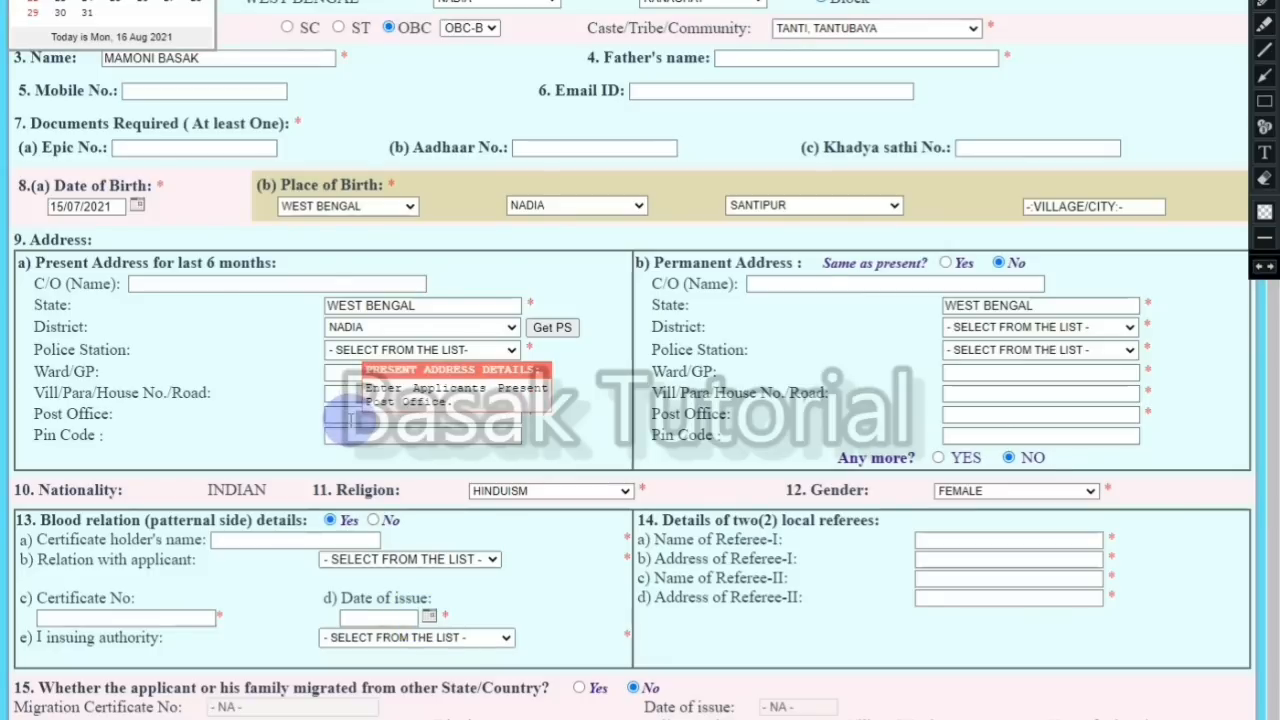
{"action": "left_click", "coordinate": [379, 618]}
{"action": "left_click", "coordinate": [381, 618]}
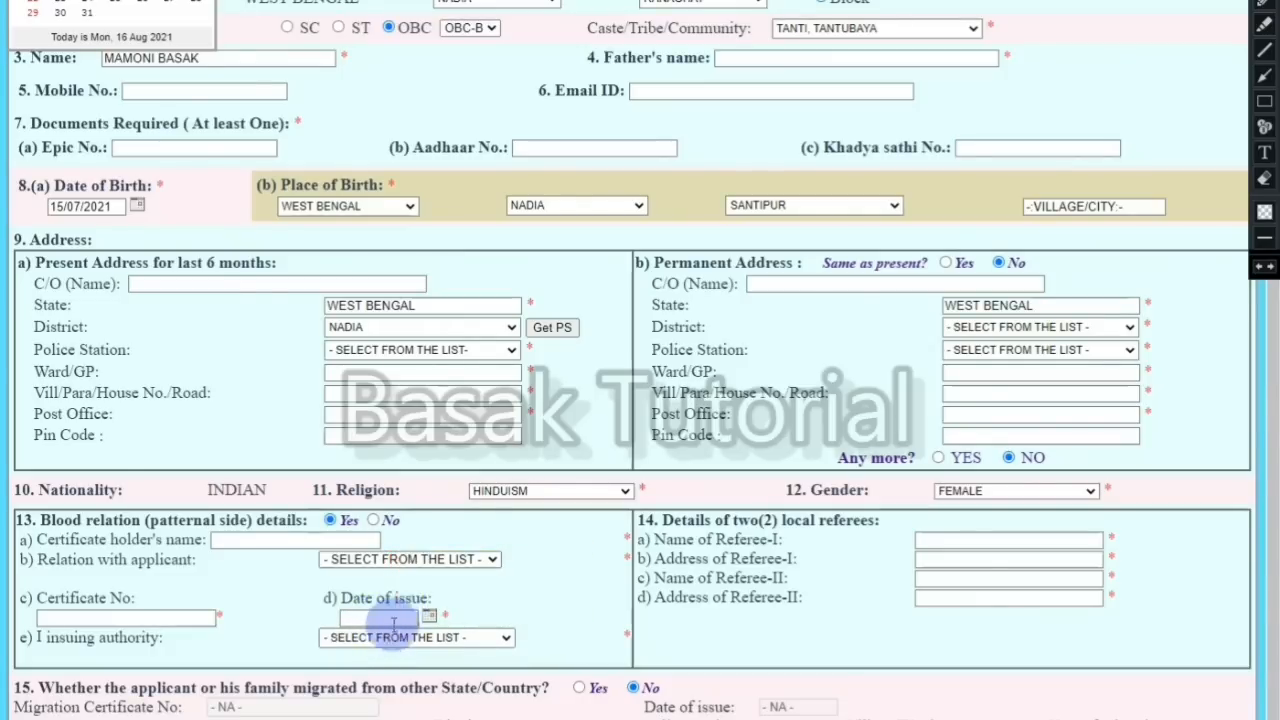
Step: Open the issuing authority list and close it without choosing one
{"action": "scroll", "coordinate": [500, 586], "scroll_direction": "down", "scroll_amount": 2}
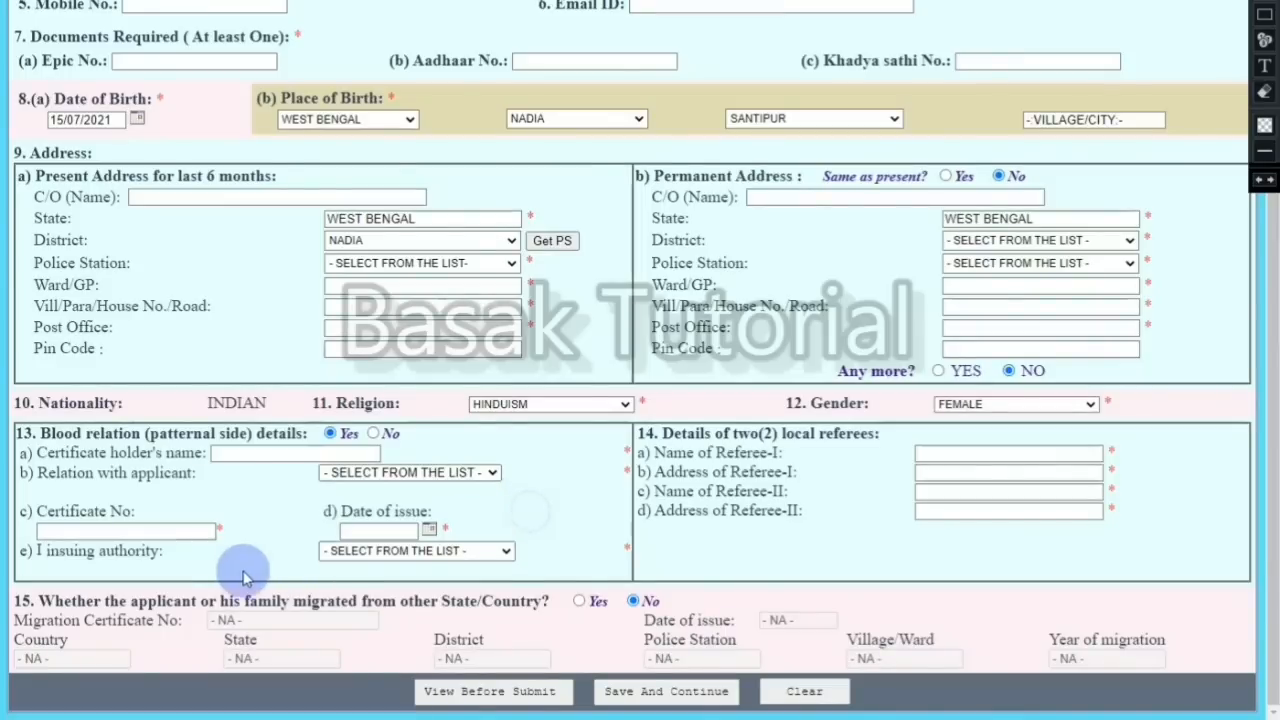
{"action": "left_click", "coordinate": [362, 554]}
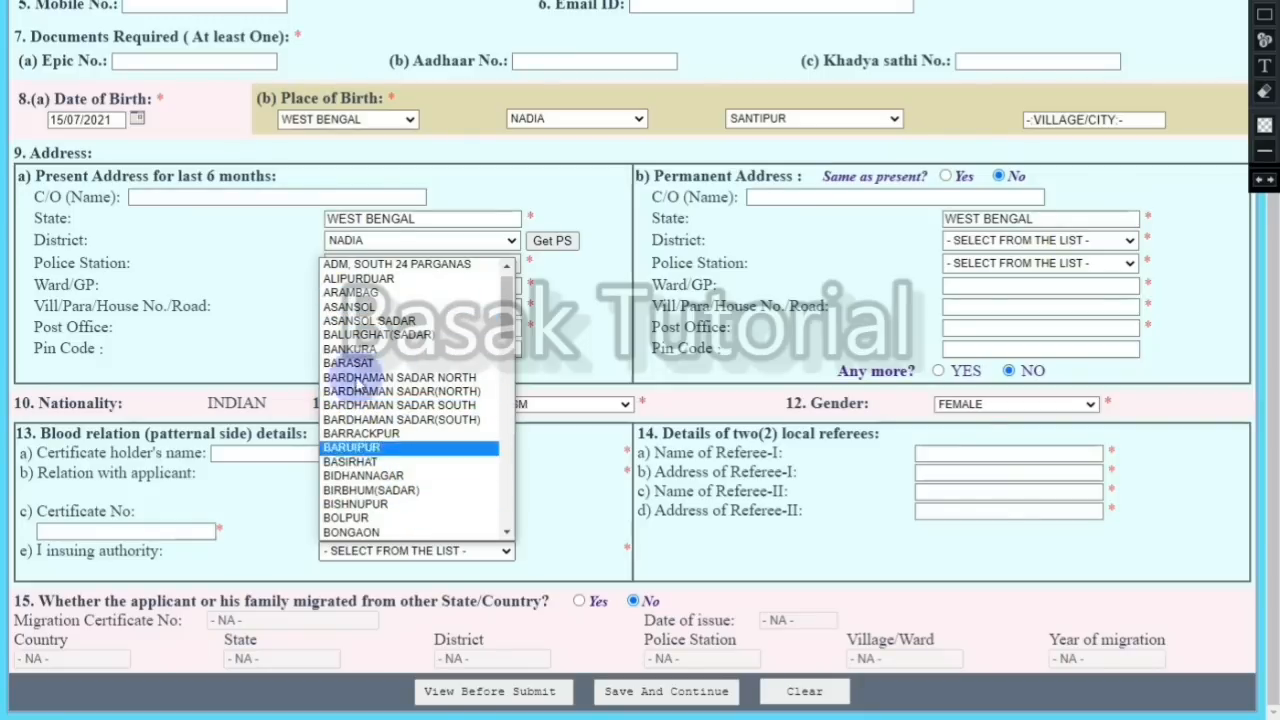
{"action": "left_click", "coordinate": [649, 427]}
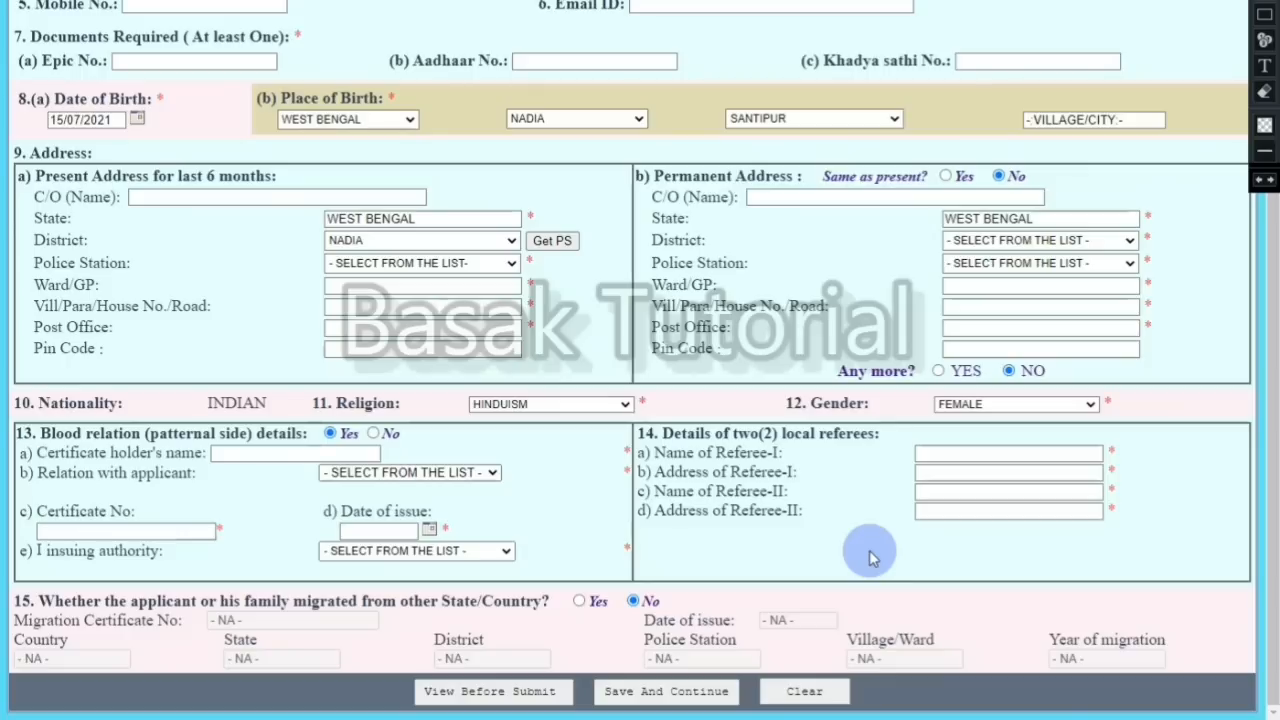
Step: Click through both referees' name and address fields, leaving them blank
{"action": "left_click", "coordinate": [938, 453]}
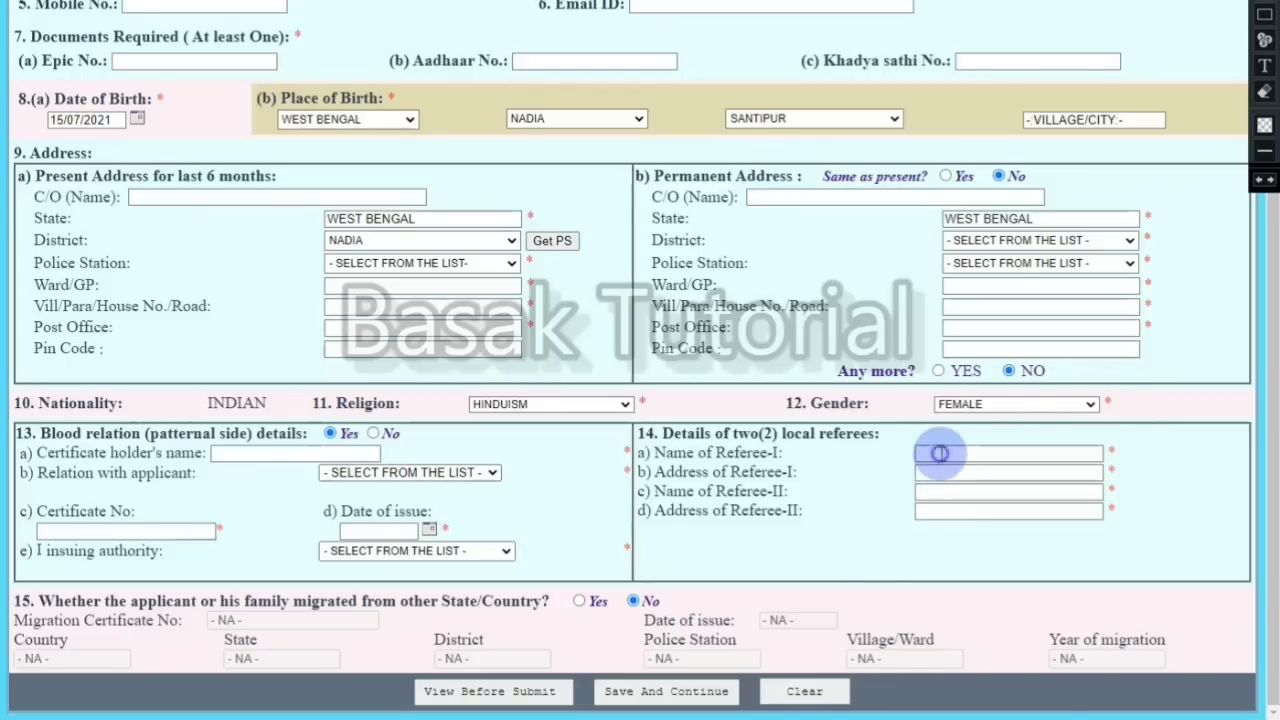
{"action": "left_click", "coordinate": [944, 473]}
{"action": "left_click", "coordinate": [950, 491]}
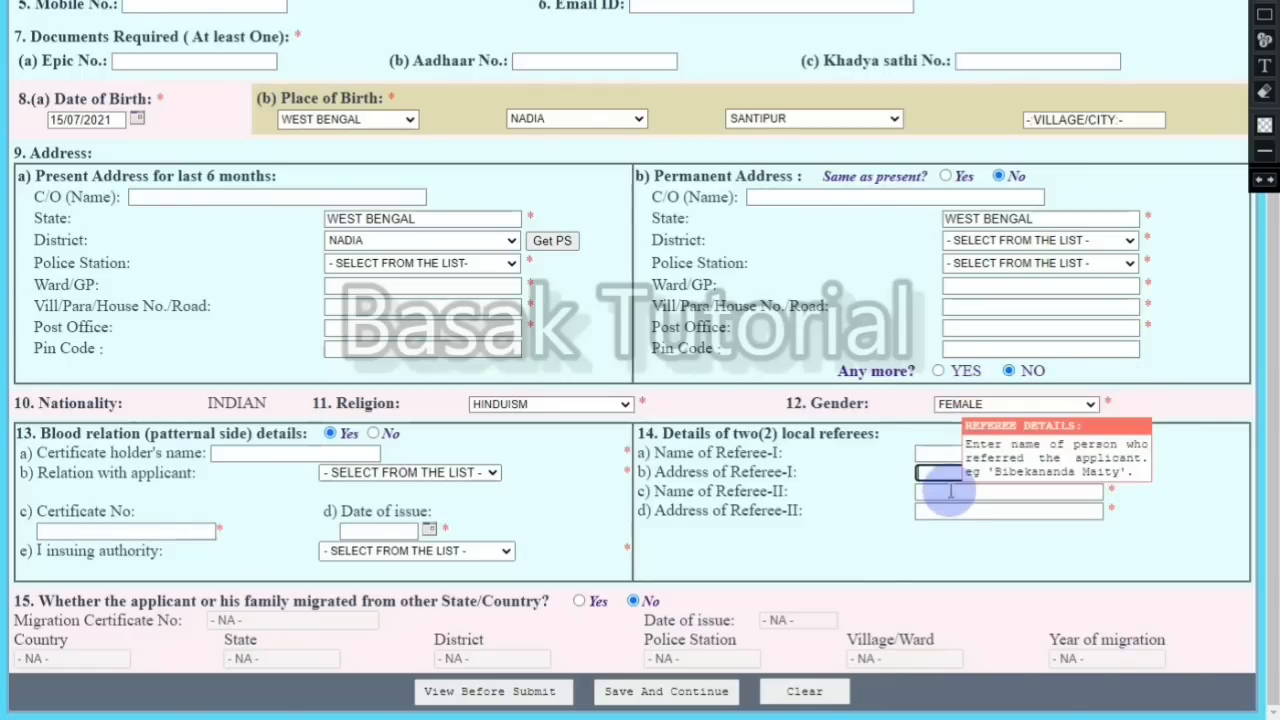
{"action": "left_click", "coordinate": [953, 510]}
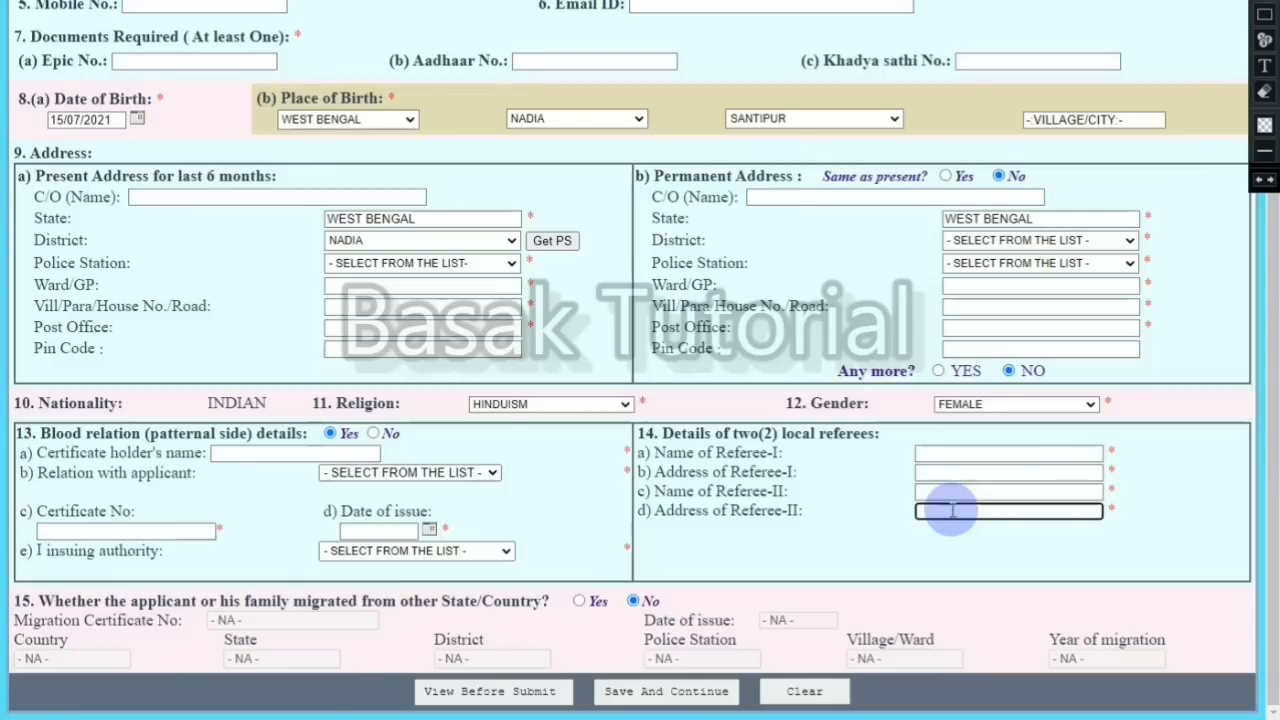
{"action": "scroll", "coordinate": [952, 511], "scroll_direction": "down", "scroll_amount": 1}
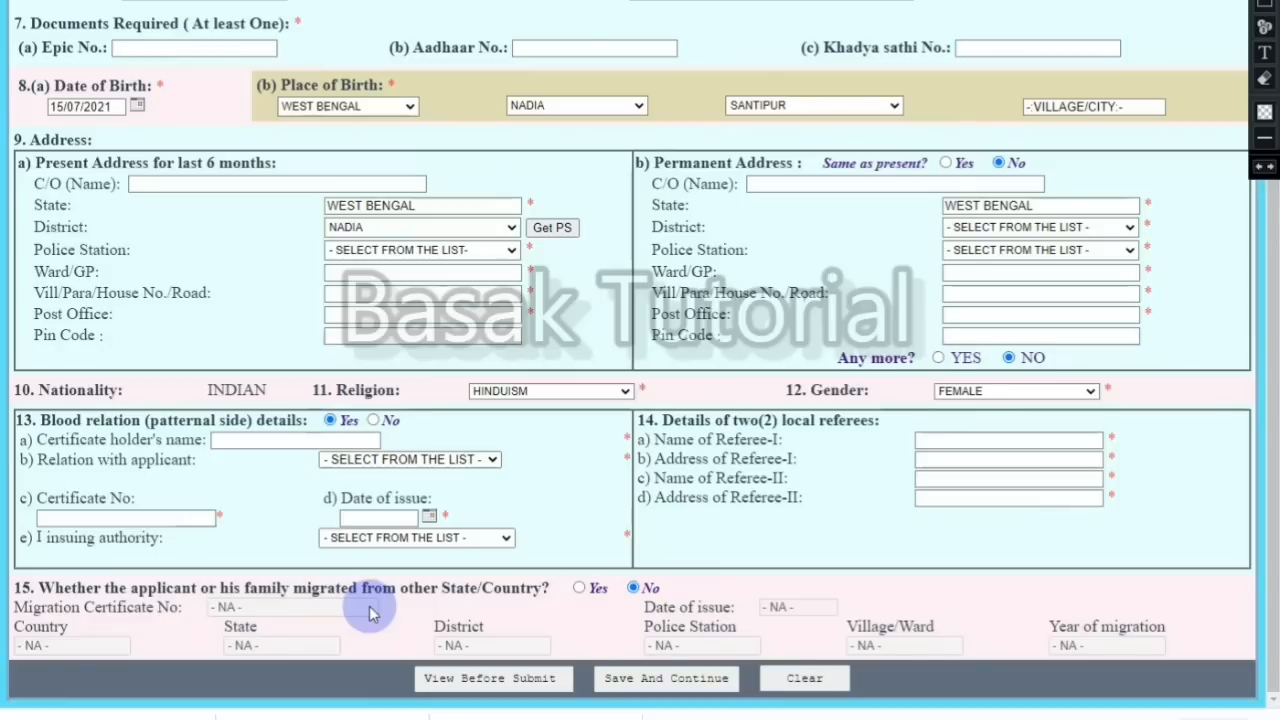
Step: Answer No to migration from another state and save to reach the parents' service details
{"action": "left_click", "coordinate": [579, 588]}
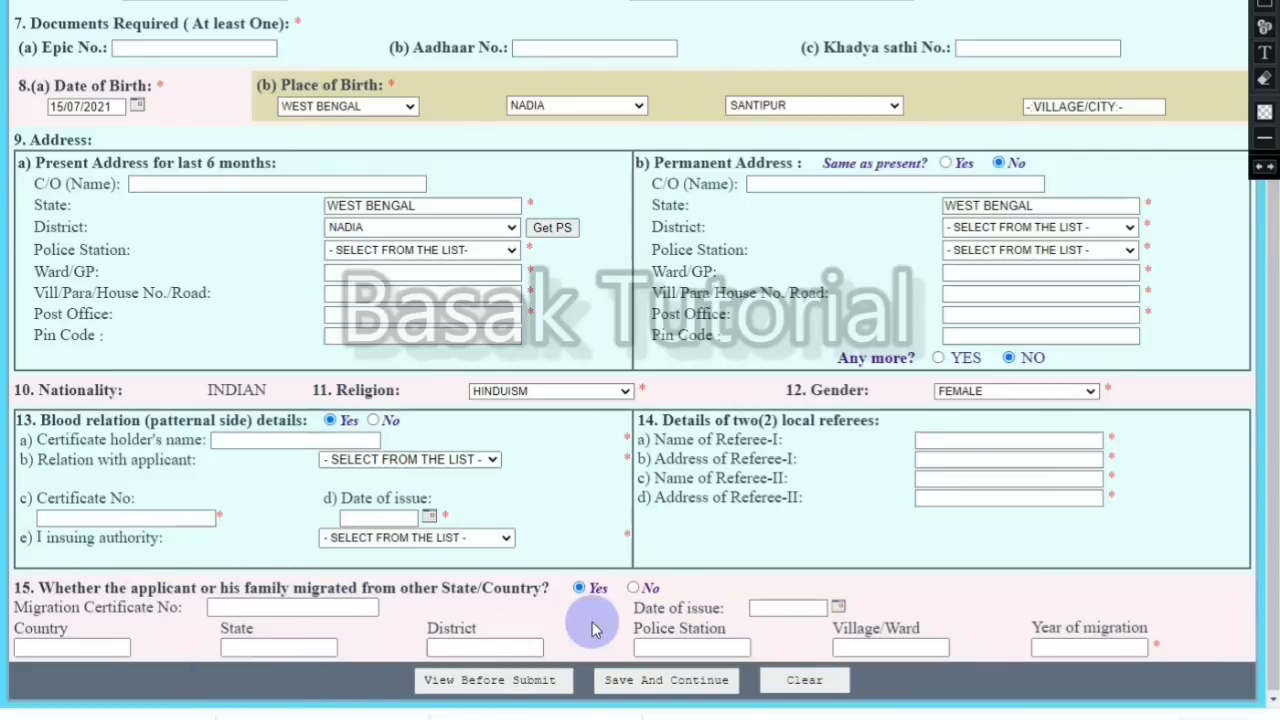
{"action": "left_click", "coordinate": [633, 588]}
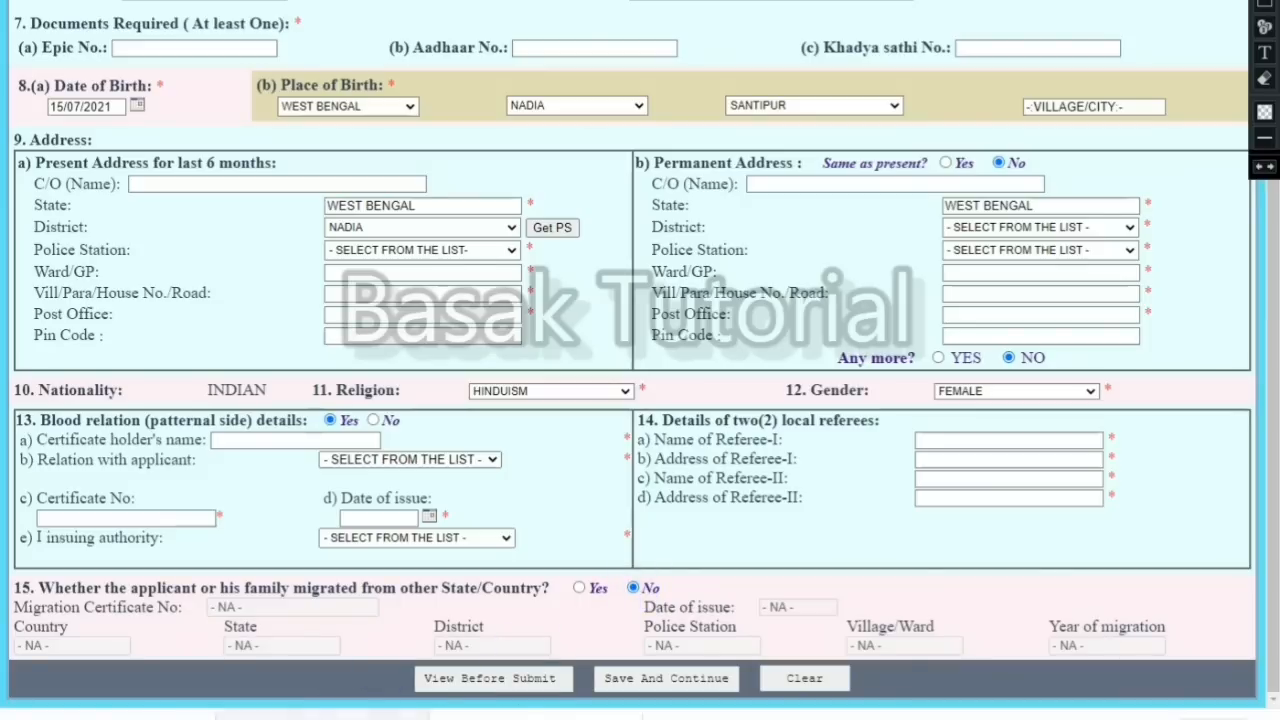
{"action": "left_click", "coordinate": [655, 690]}
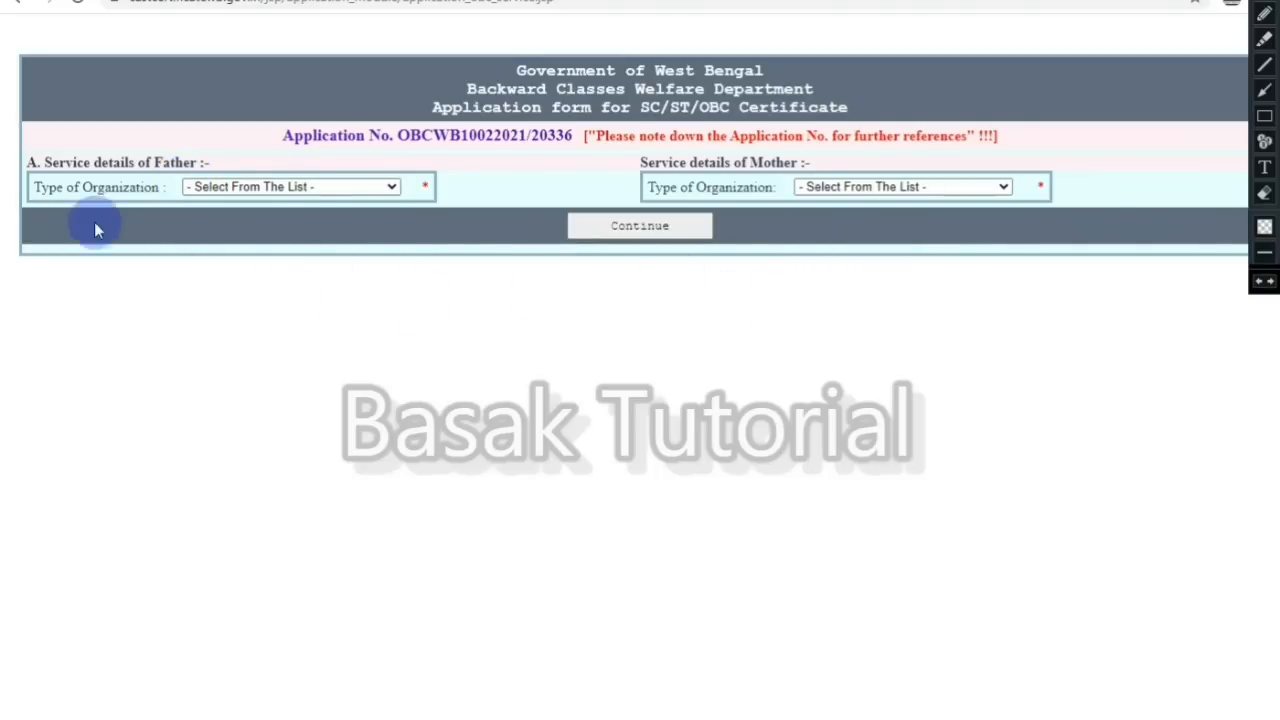
Step: Set the father's organization type to None of the Above, named TANTI
{"action": "left_click", "coordinate": [215, 187]}
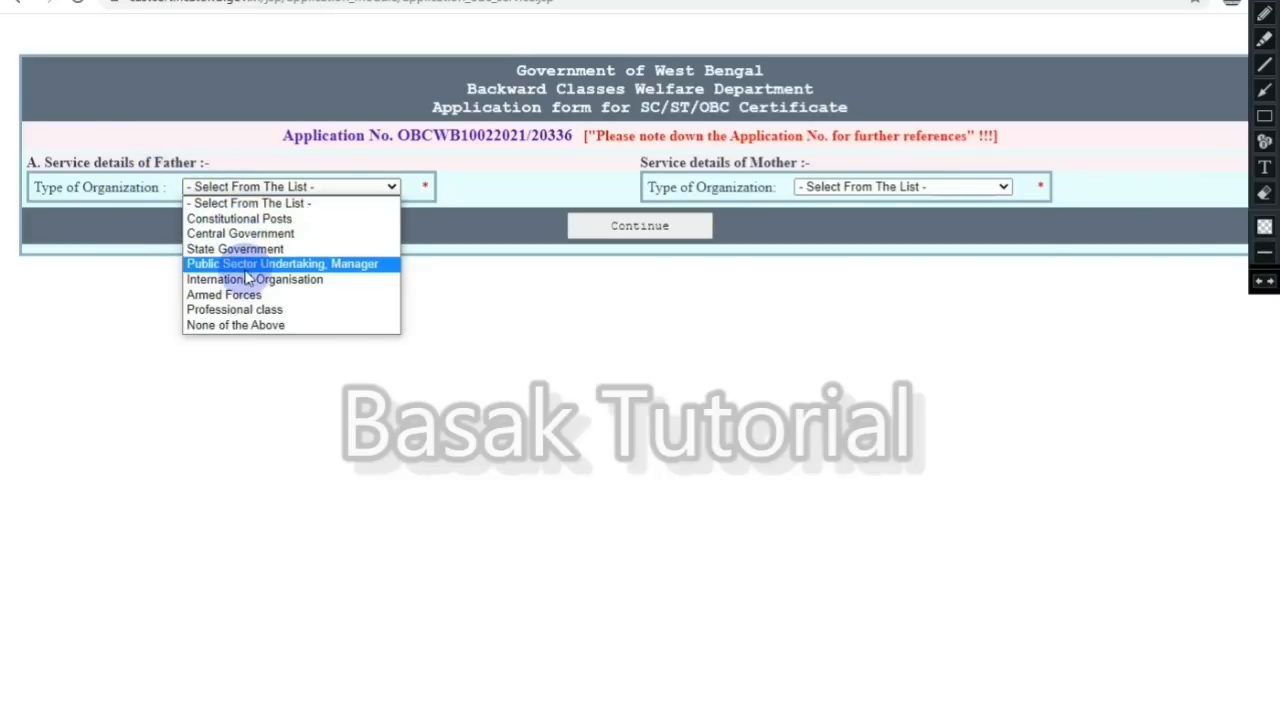
{"action": "left_click", "coordinate": [235, 325]}
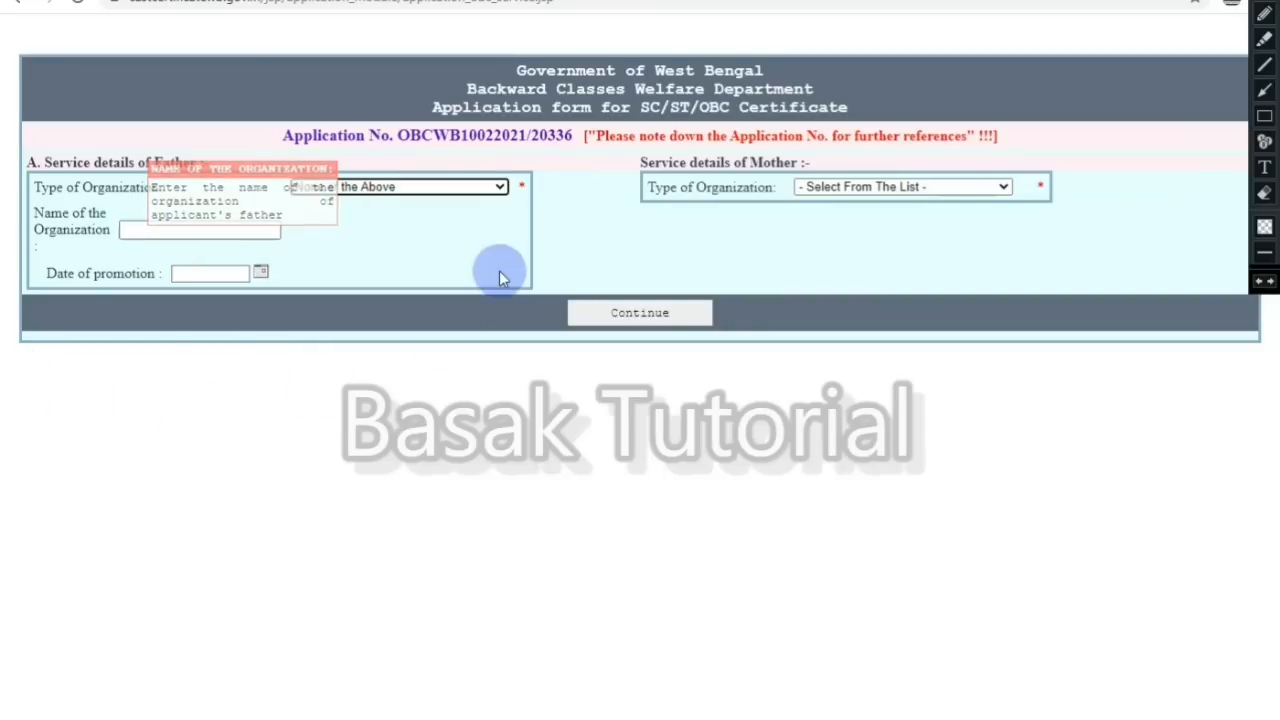
{"action": "left_click", "coordinate": [243, 233]}
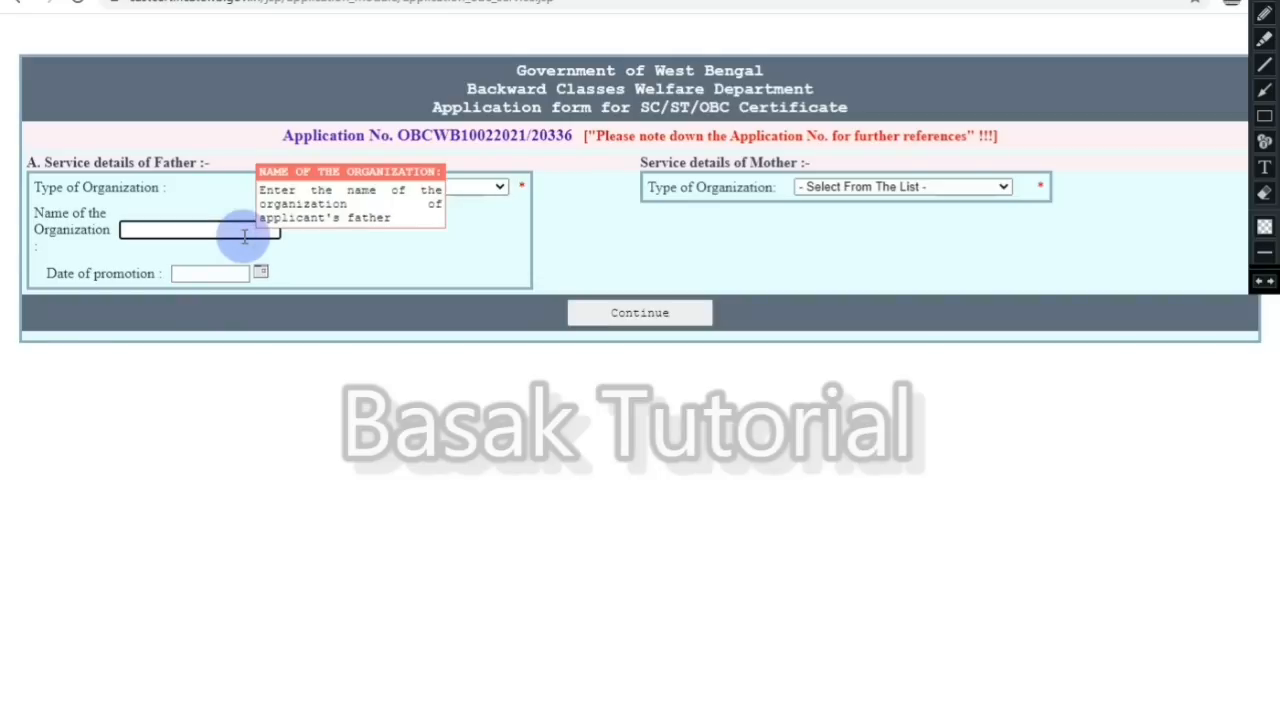
{"action": "type", "text": "TANTI"}
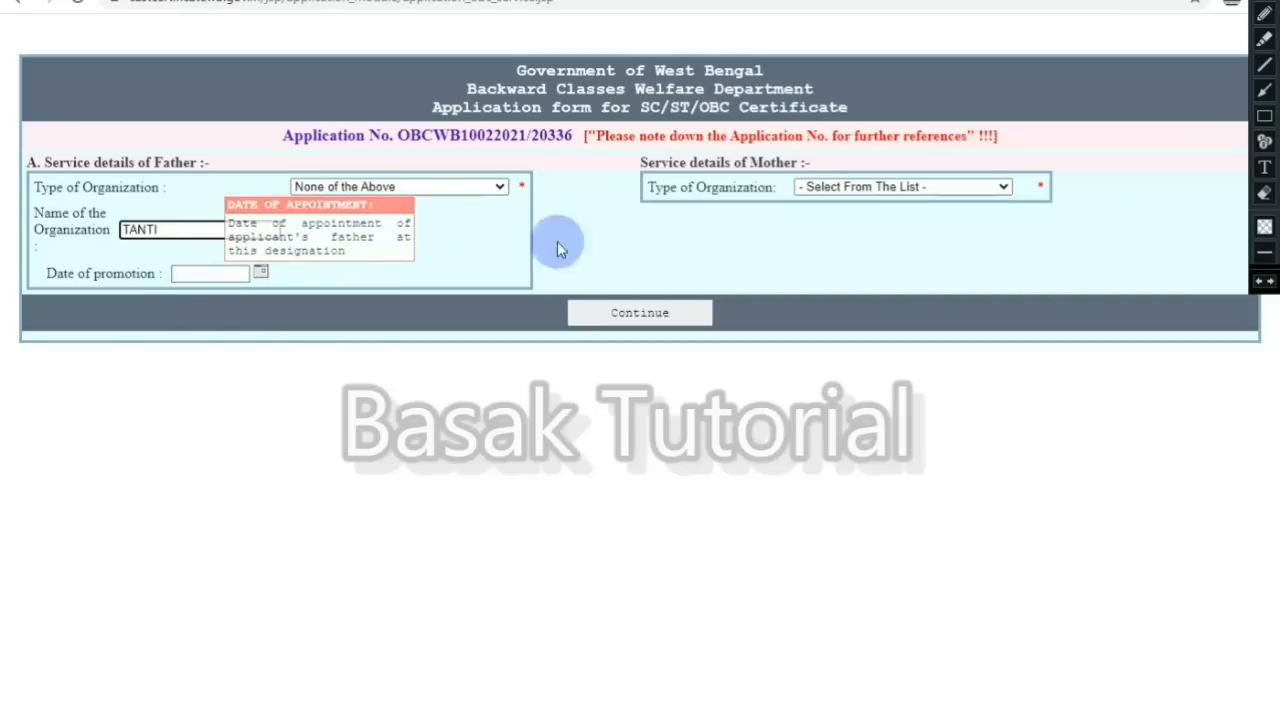
Step: Set the mother's organization type to None of the Above, named WEAVERS, and submit
{"action": "left_click", "coordinate": [857, 198]}
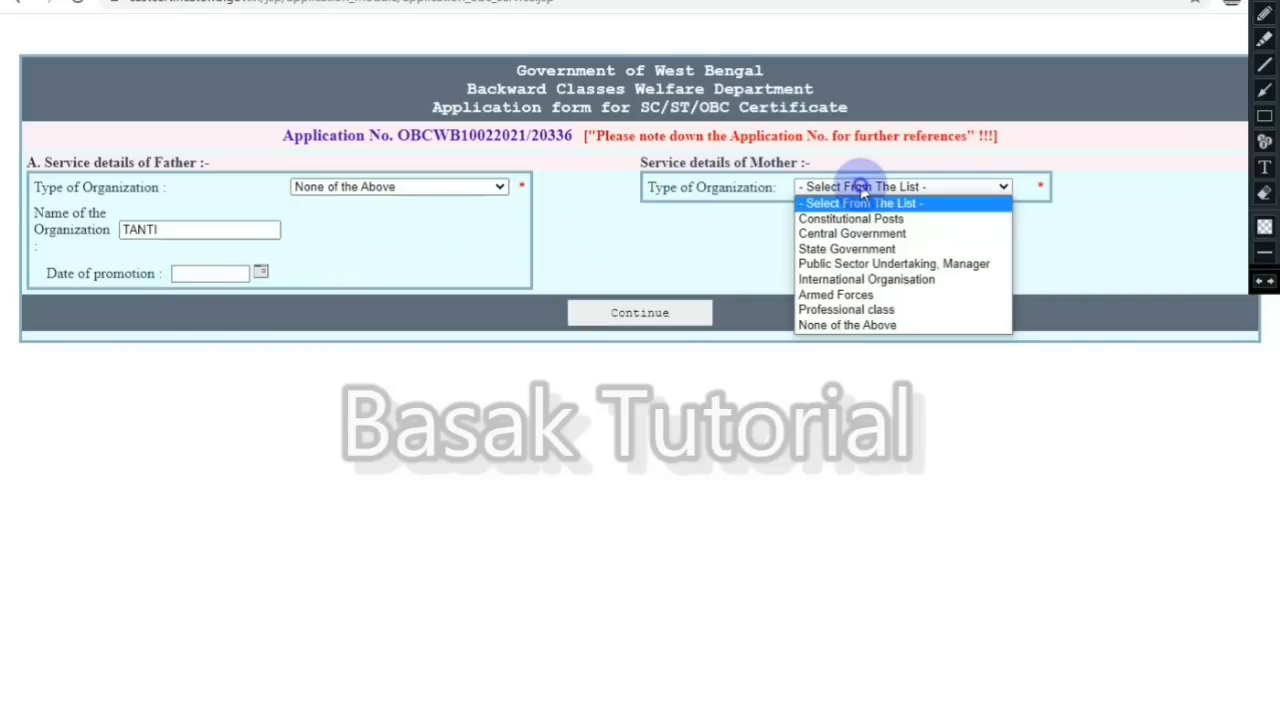
{"action": "left_click", "coordinate": [881, 326]}
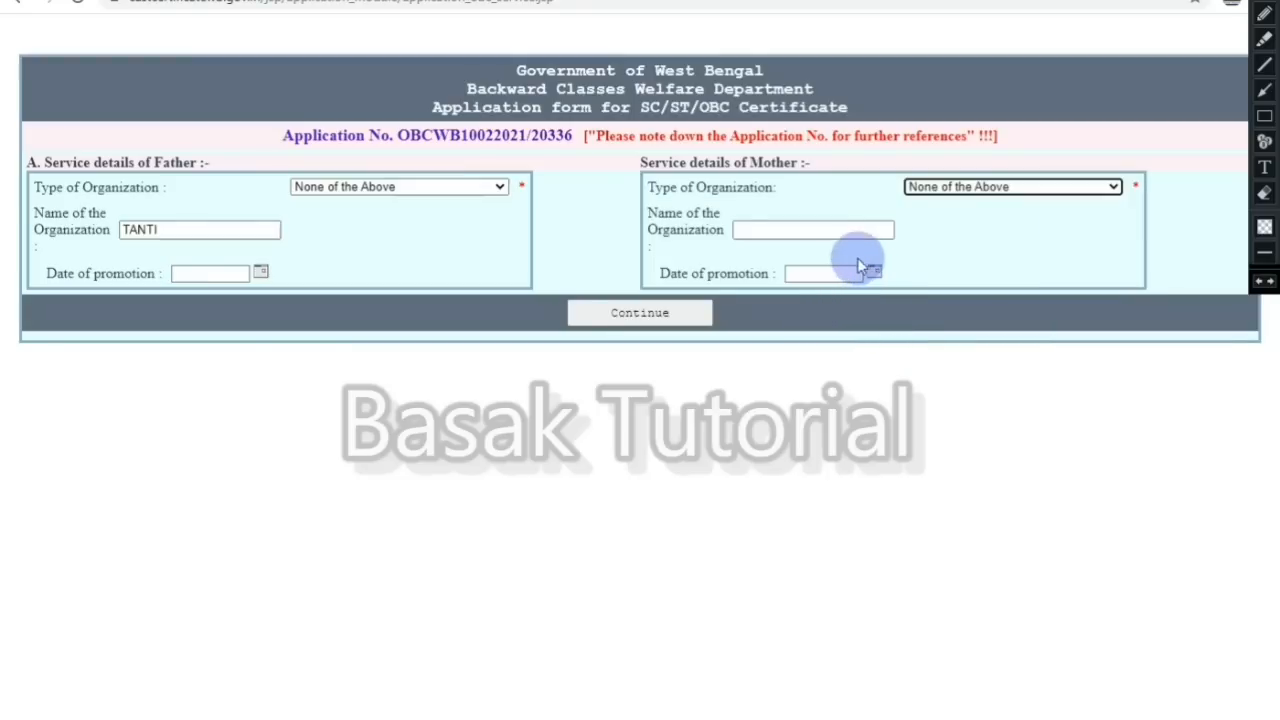
{"action": "left_click", "coordinate": [802, 228]}
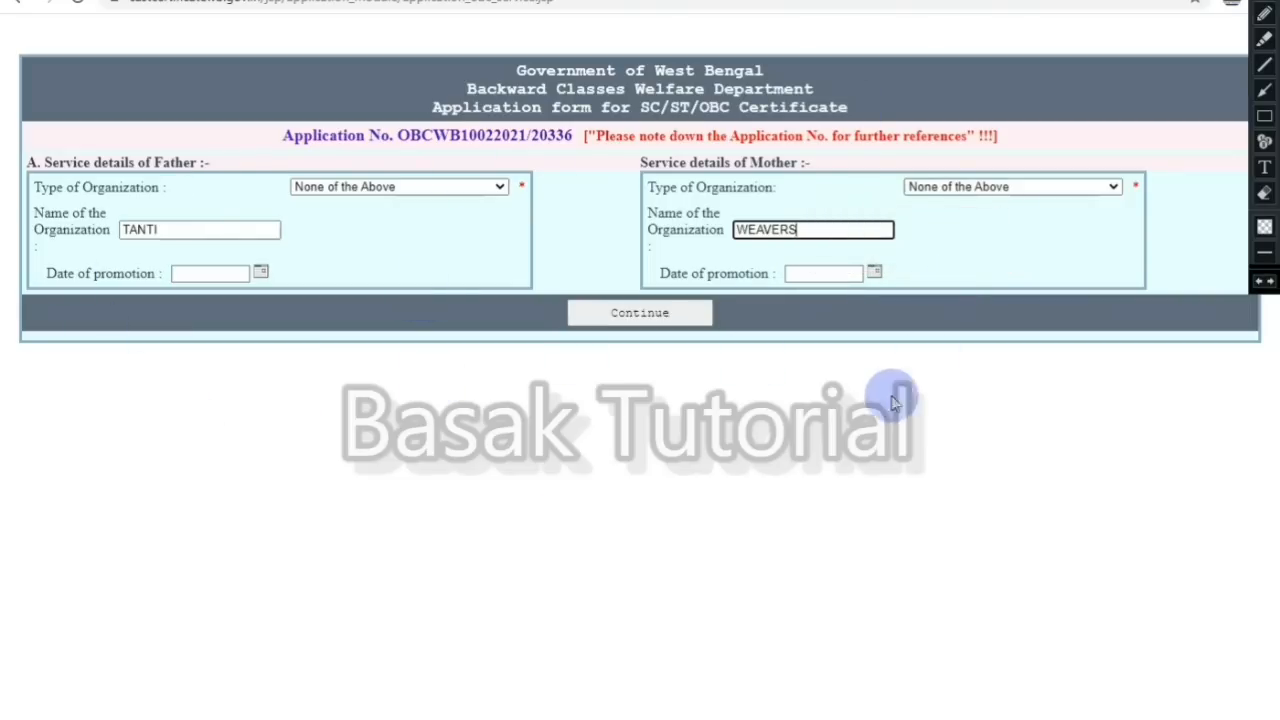
{"action": "left_click", "coordinate": [686, 316]}
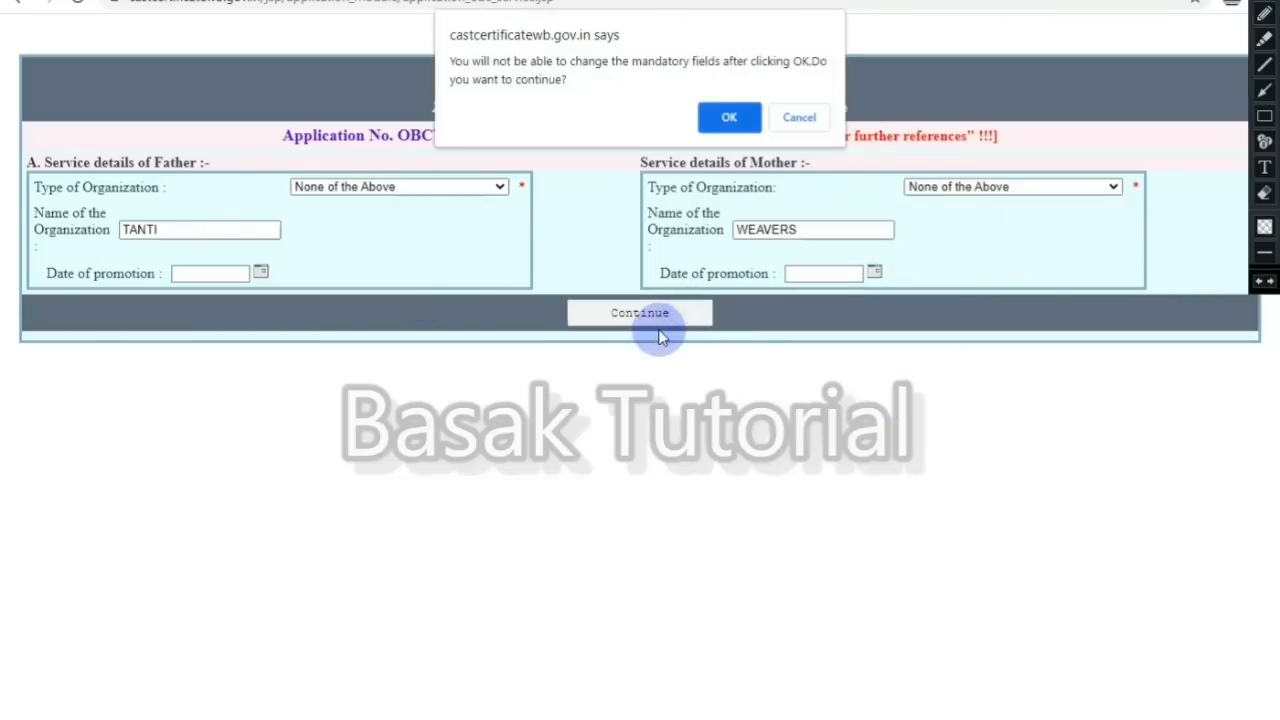
Step: Confirm the service details and dismiss the script-error and application-number alerts
{"action": "left_click", "coordinate": [730, 119]}
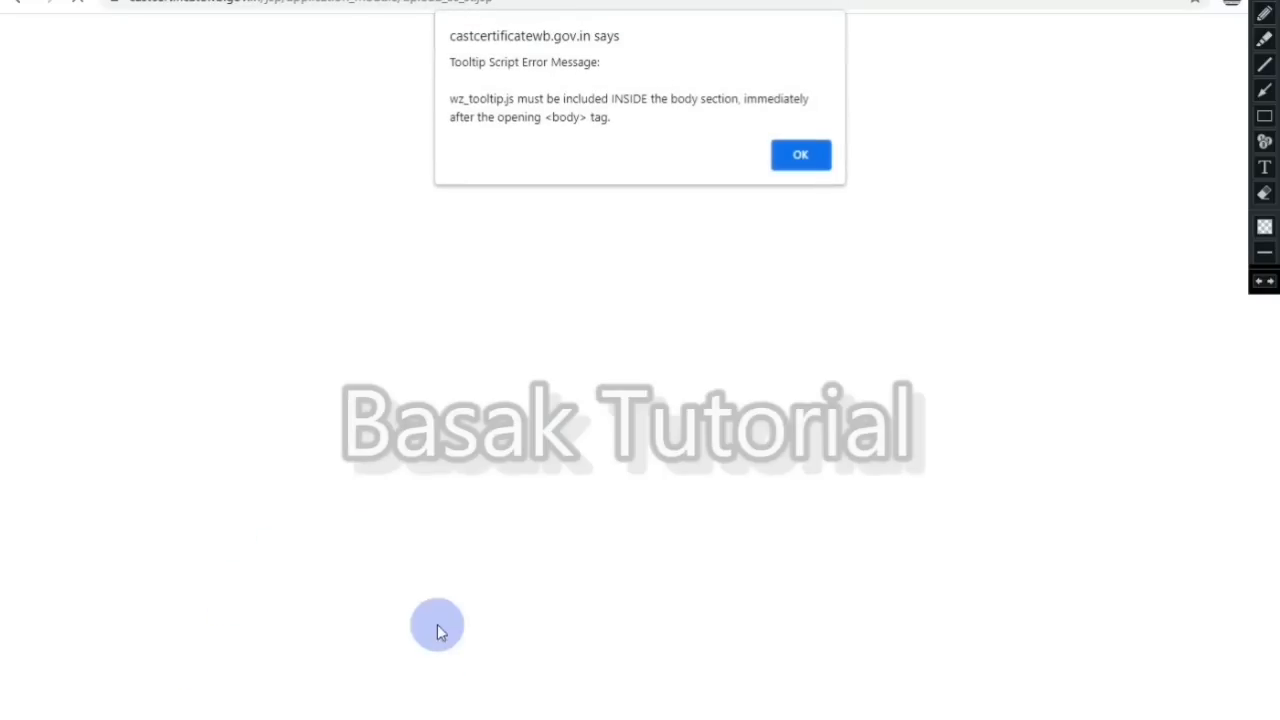
{"action": "left_click", "coordinate": [810, 165]}
{"action": "left_click", "coordinate": [805, 136]}
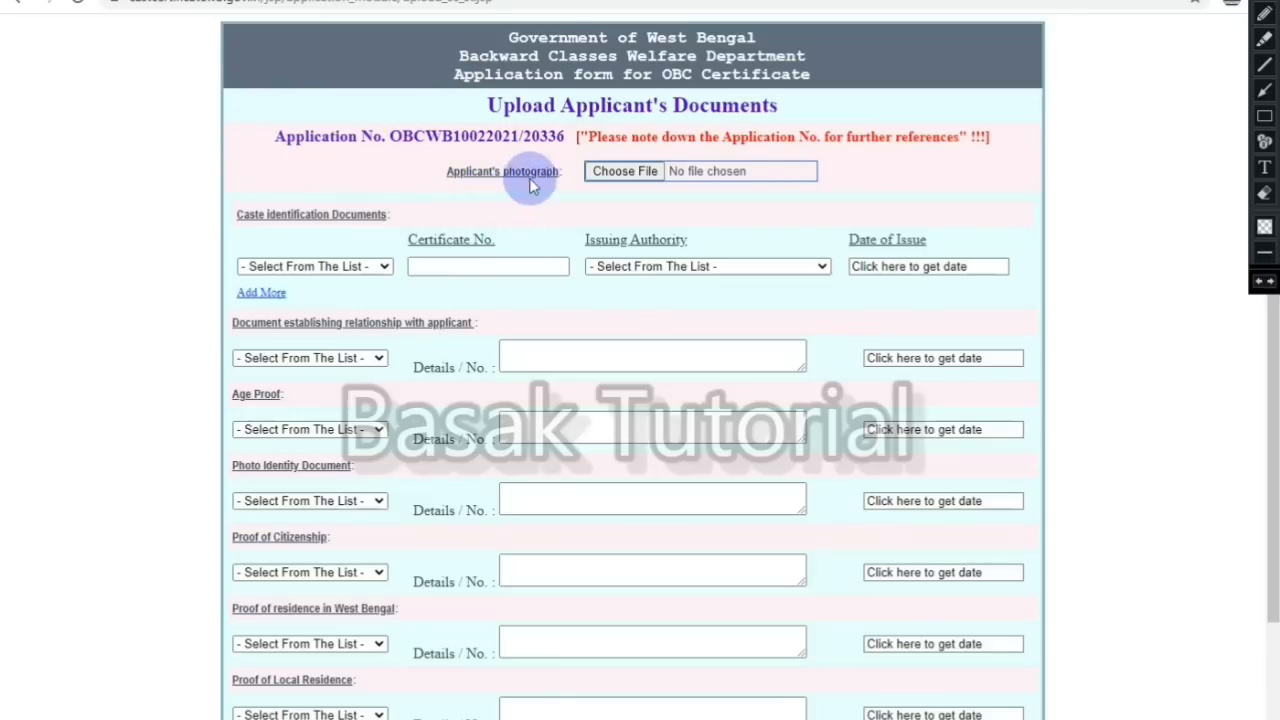
{"action": "left_click", "coordinate": [614, 174]}
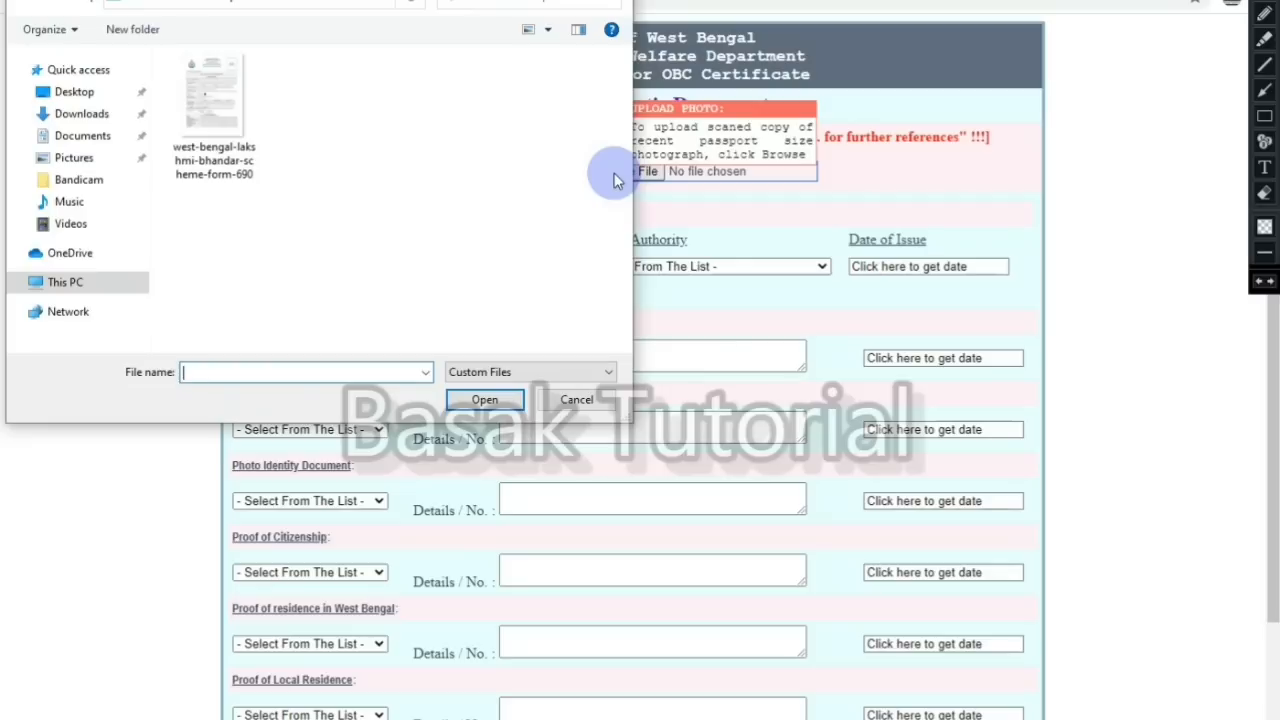
{"action": "left_click", "coordinate": [586, 401]}
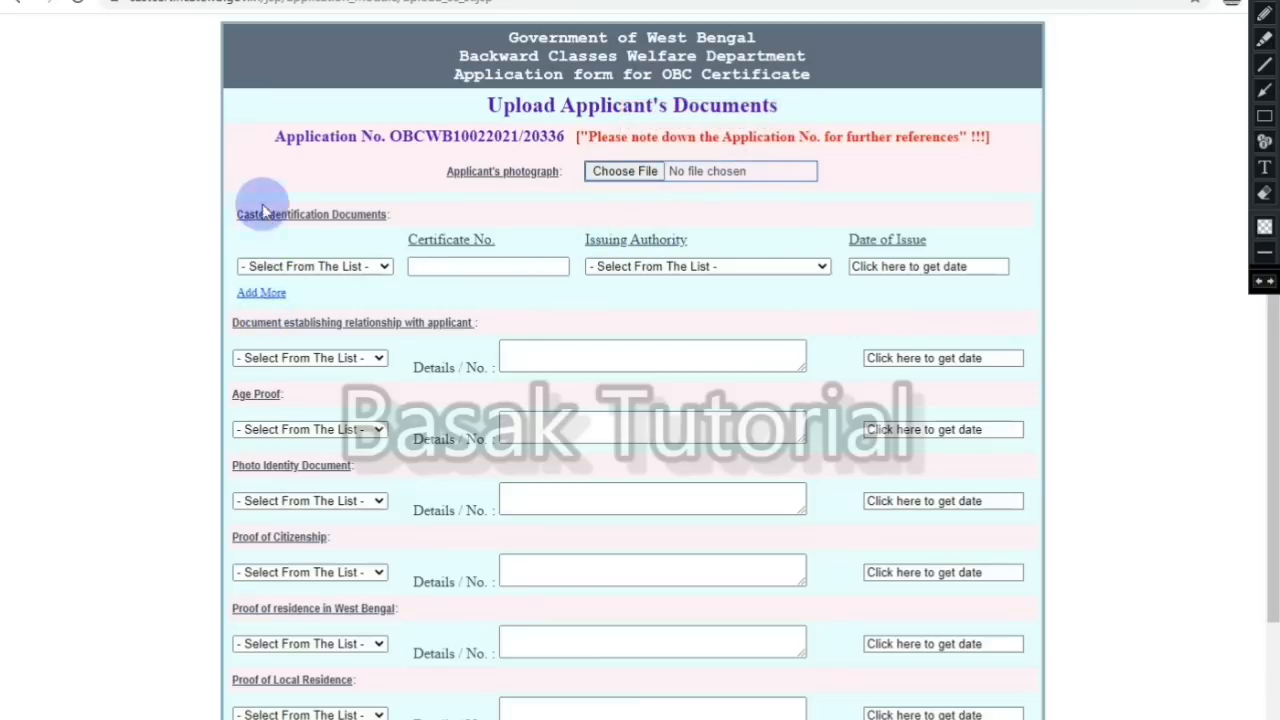
{"action": "mouse_move", "coordinate": [345, 270]}
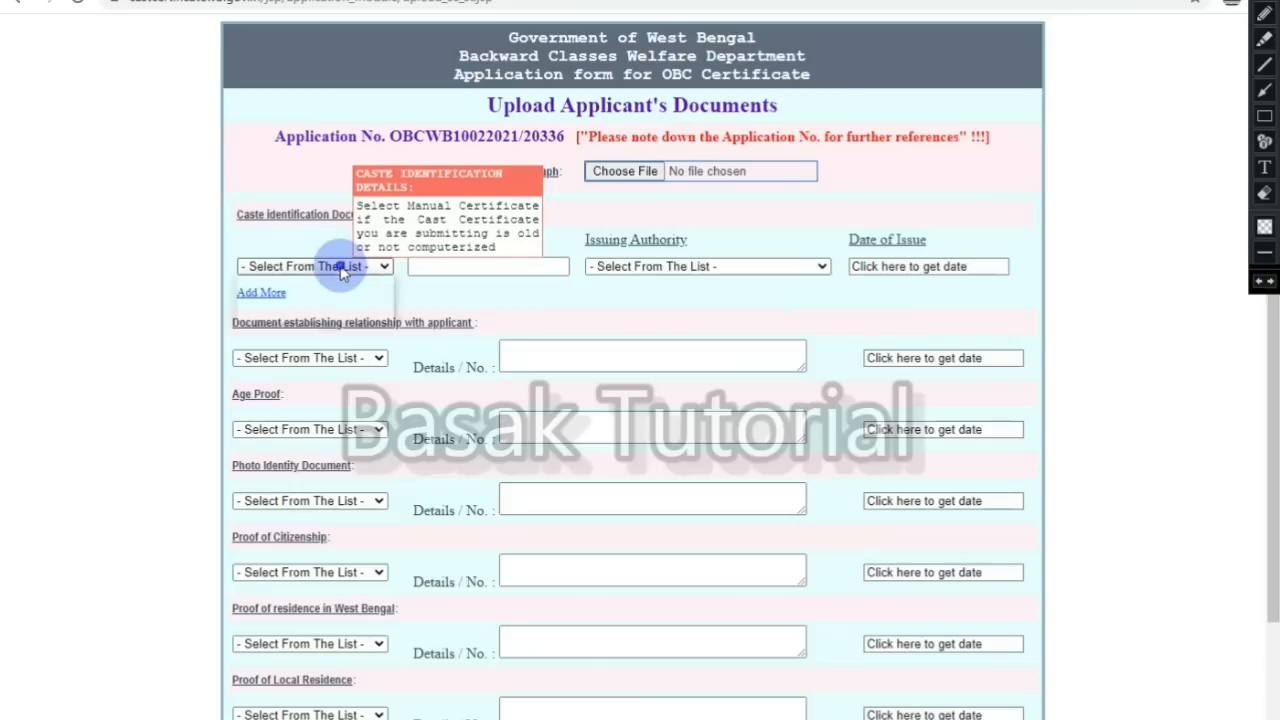
{"action": "left_click", "coordinate": [344, 267]}
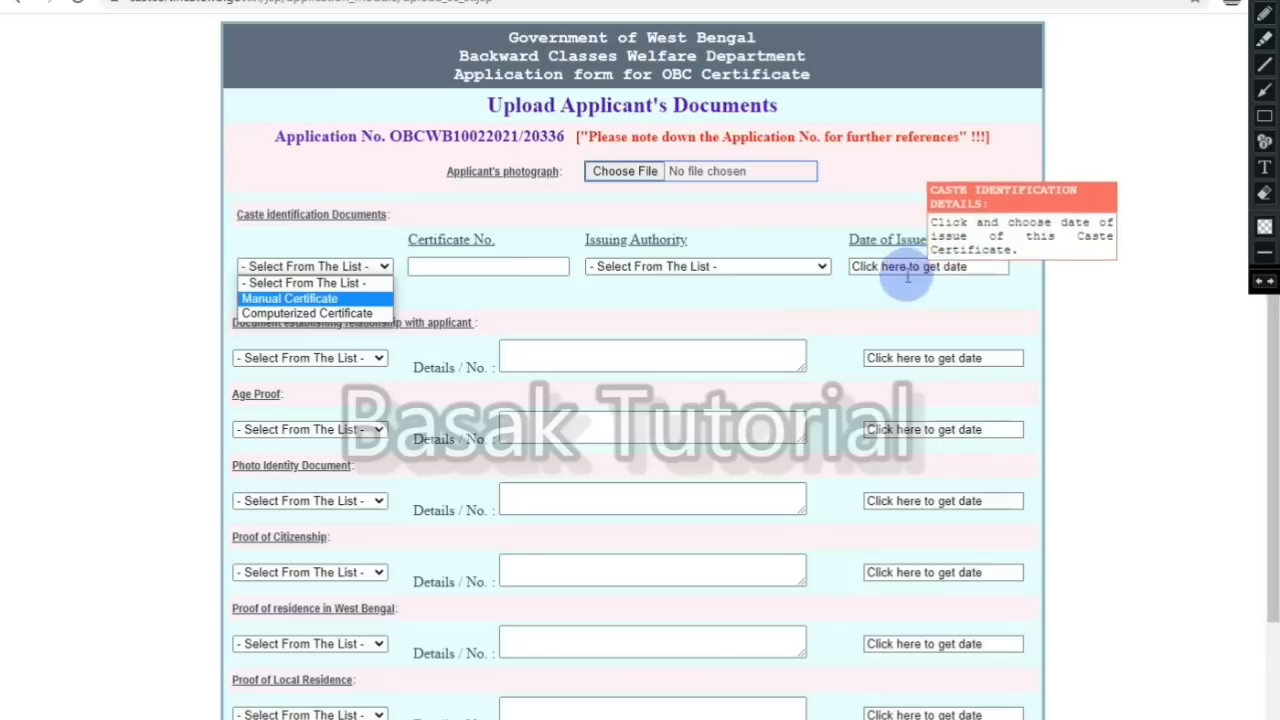
{"action": "left_click", "coordinate": [690, 303]}
{"action": "left_click", "coordinate": [505, 300]}
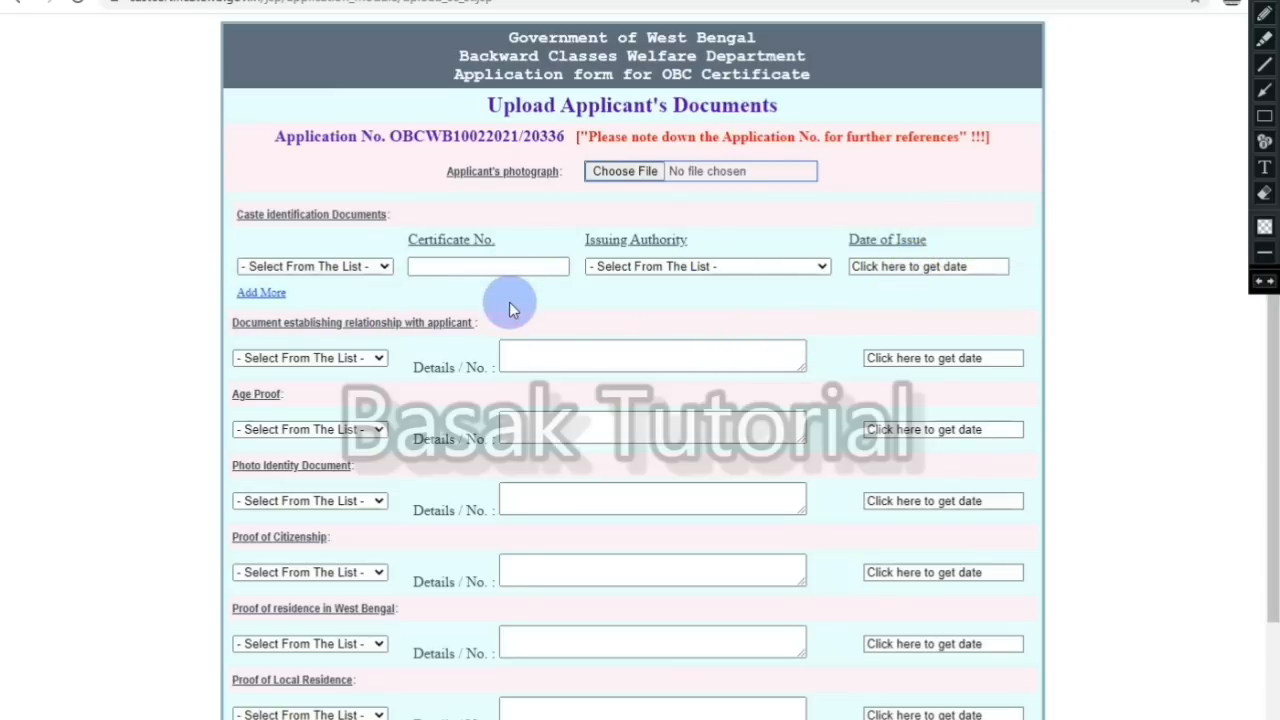
{"action": "scroll", "coordinate": [755, 297], "scroll_direction": "down", "scroll_amount": 1}
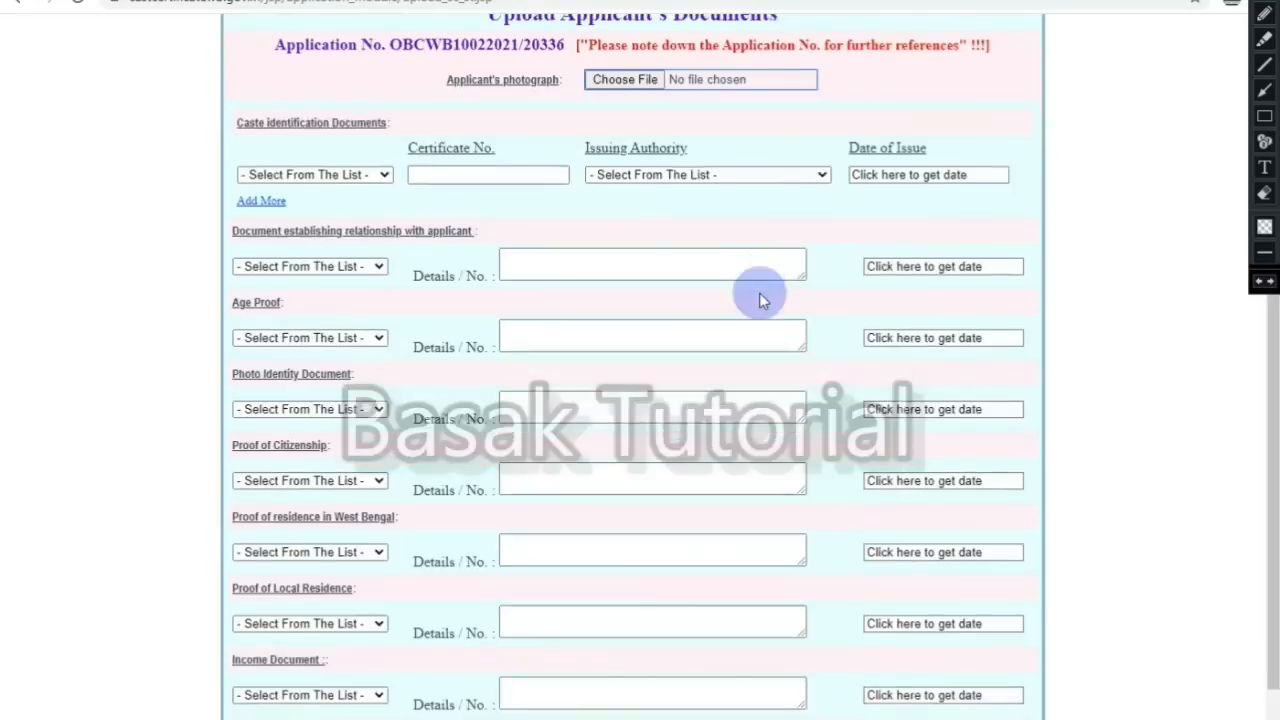
{"action": "scroll", "coordinate": [759, 298], "scroll_direction": "down", "scroll_amount": 1}
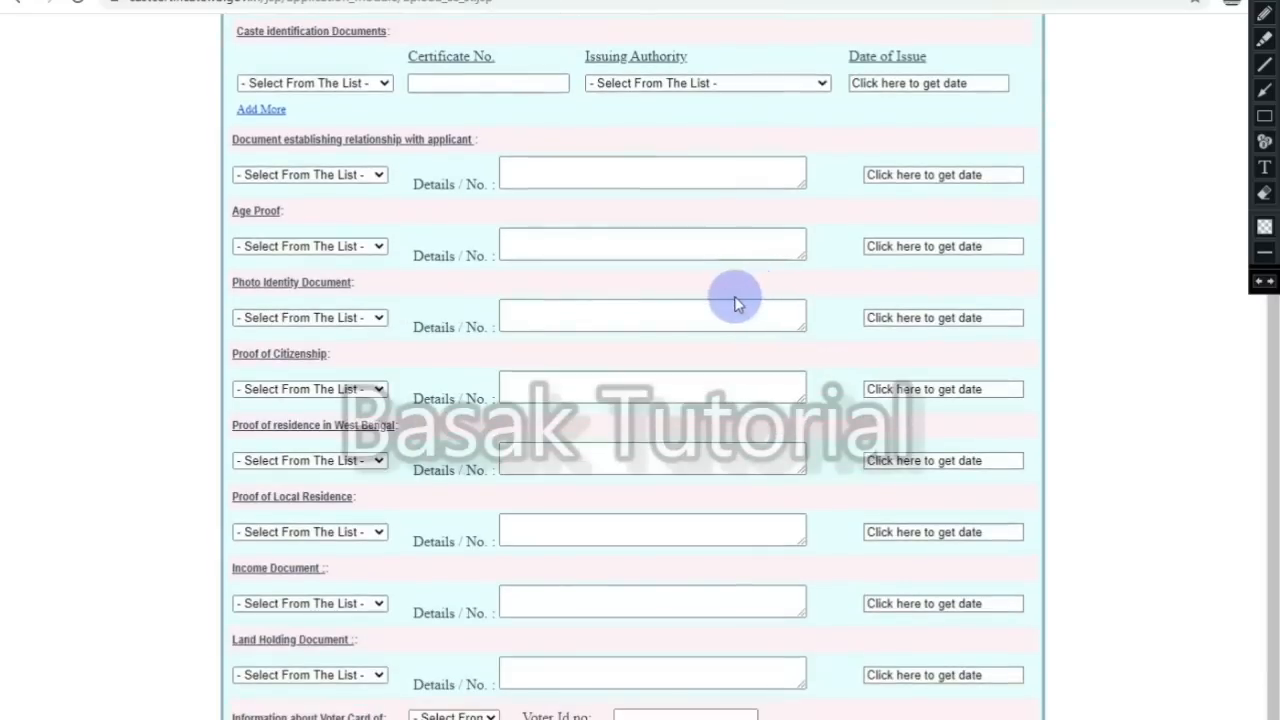
{"action": "left_click", "coordinate": [288, 175]}
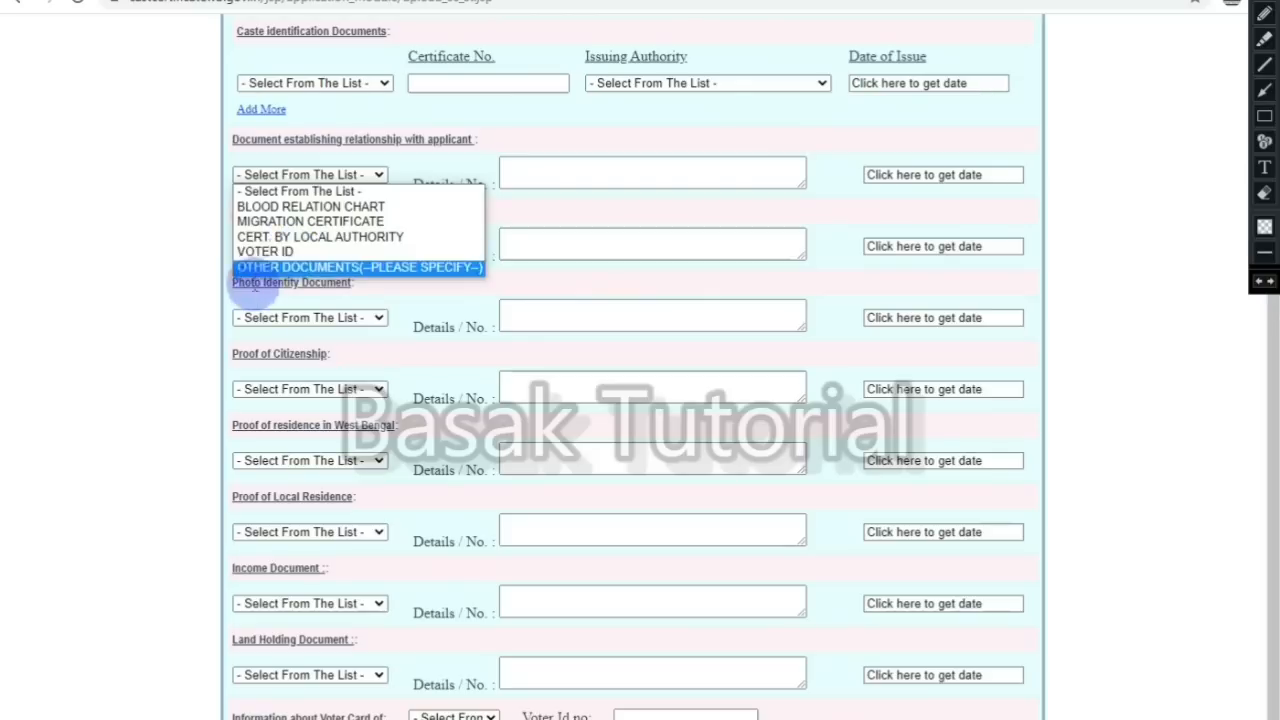
{"action": "left_click", "coordinate": [598, 180]}
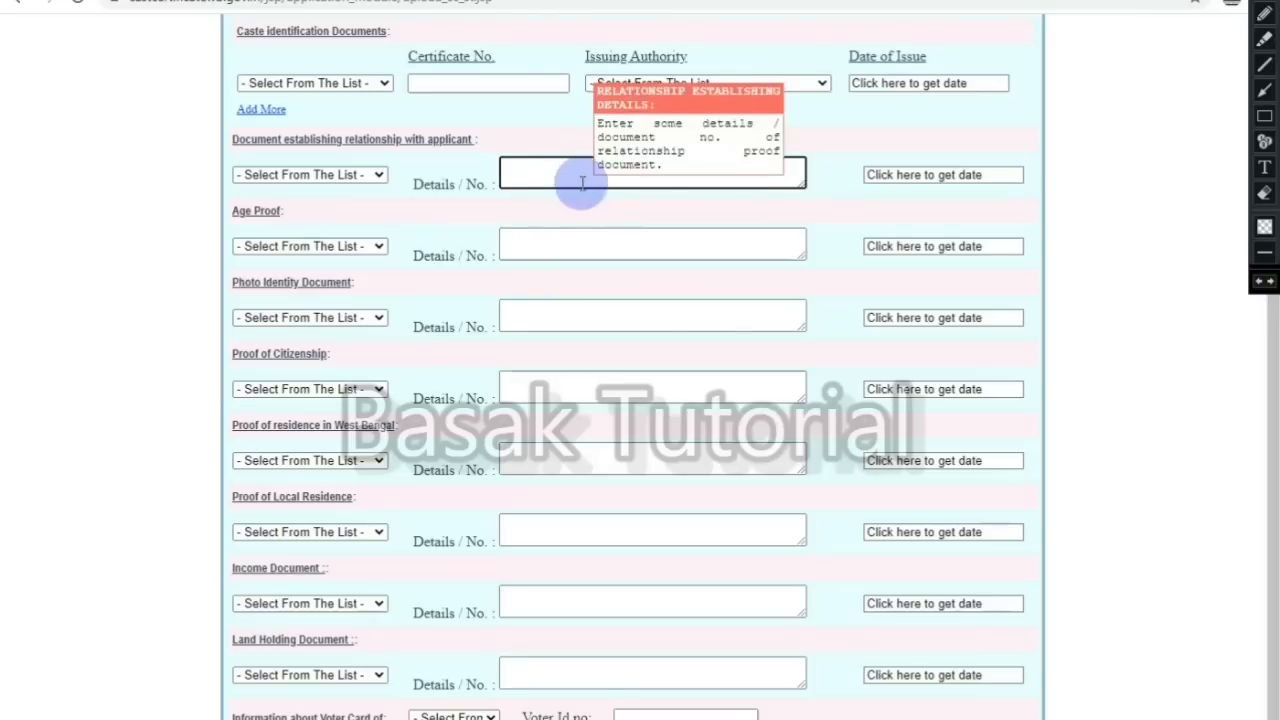
{"action": "left_click", "coordinate": [918, 176]}
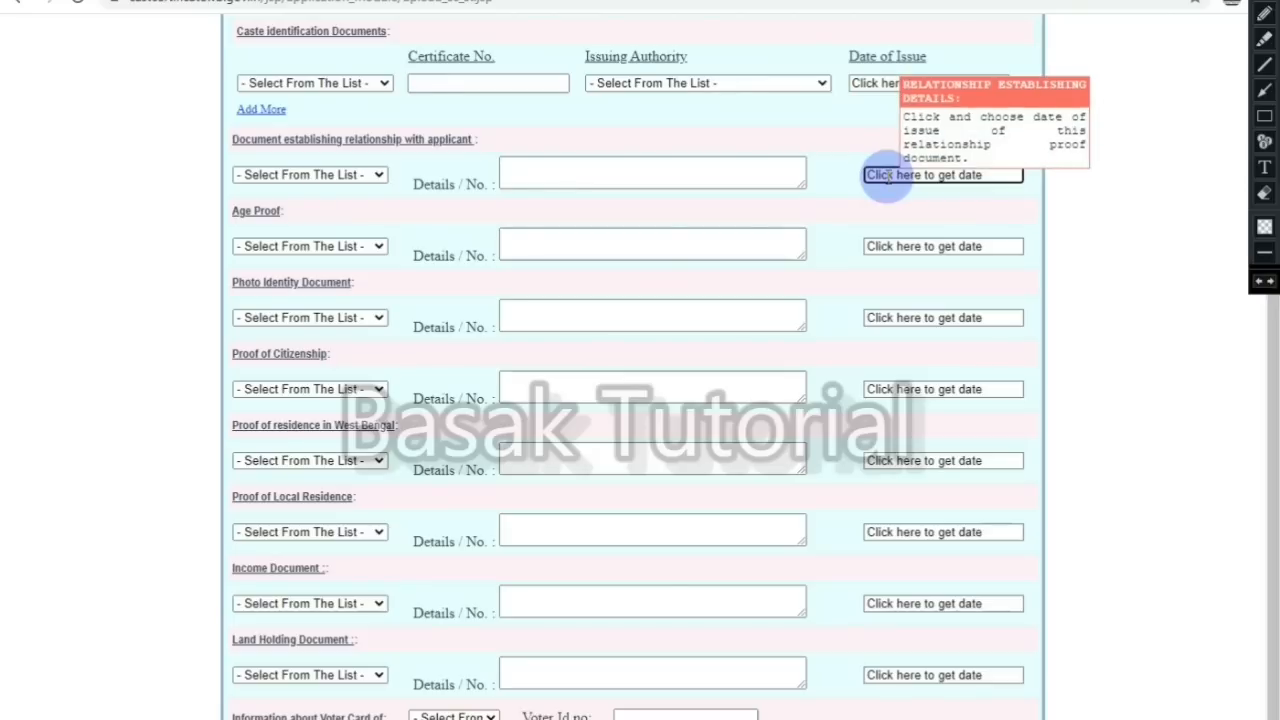
Step: Choose AADHAR CARD as the age proof and click its details and date boxes
{"action": "left_click", "coordinate": [290, 247]}
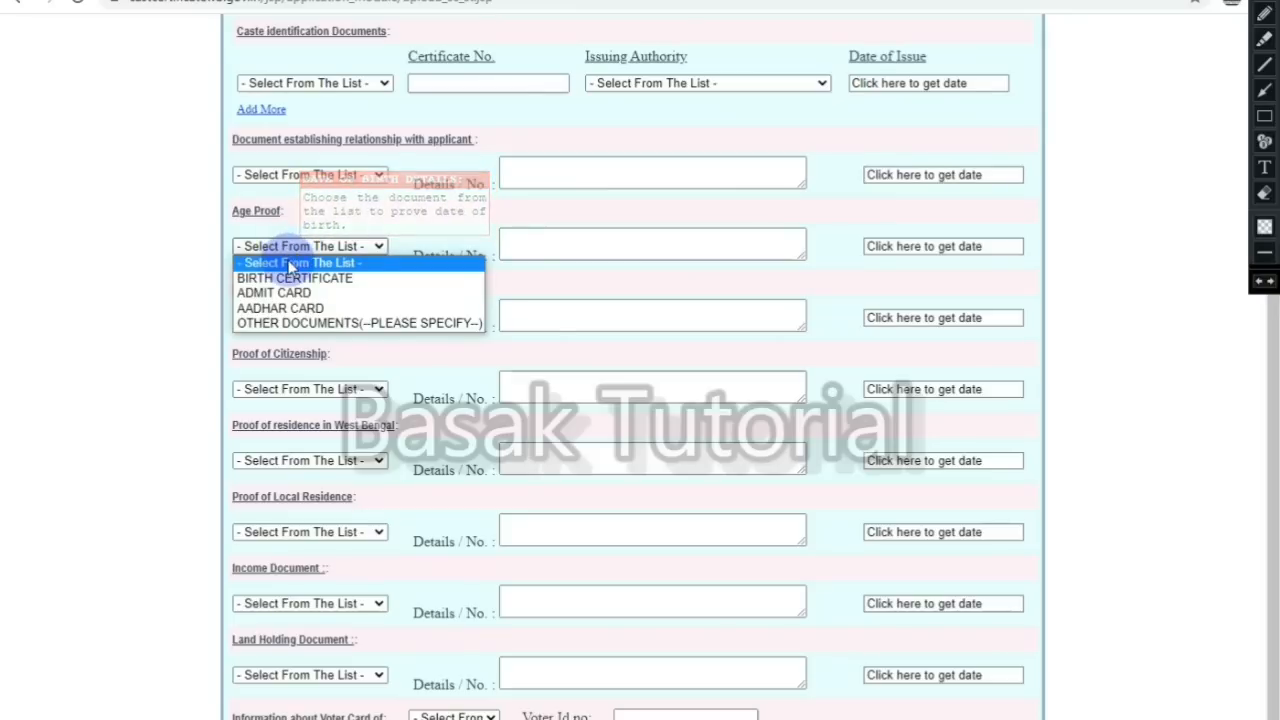
{"action": "left_click", "coordinate": [339, 308]}
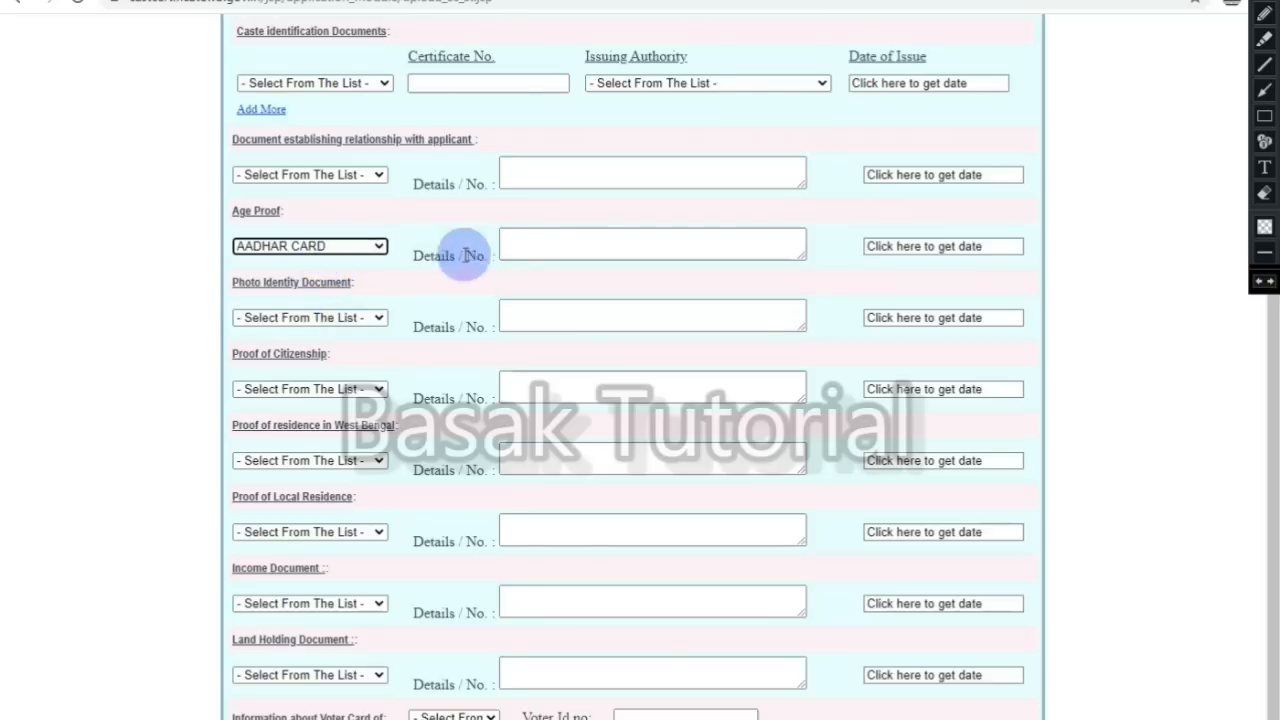
{"action": "left_click", "coordinate": [541, 248]}
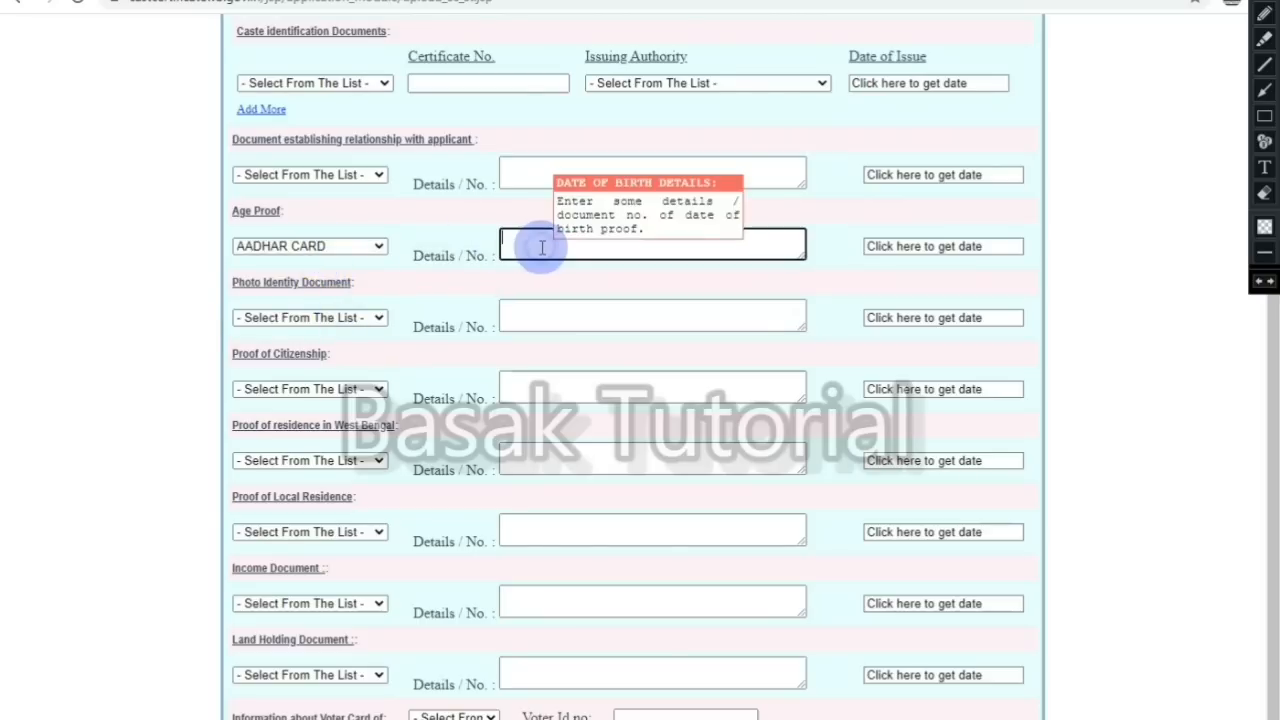
{"action": "left_click", "coordinate": [903, 246]}
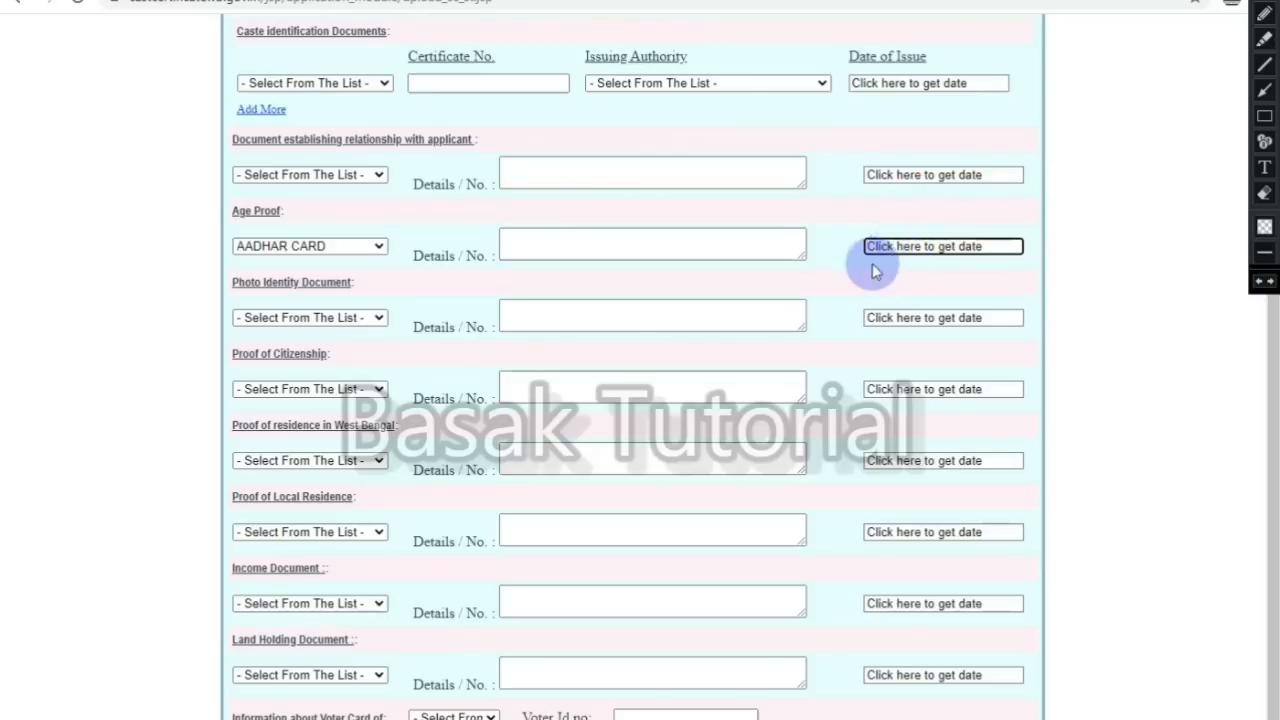
Step: Set the Photo Identity Document to AADHAR CARD
{"action": "left_click", "coordinate": [298, 318]}
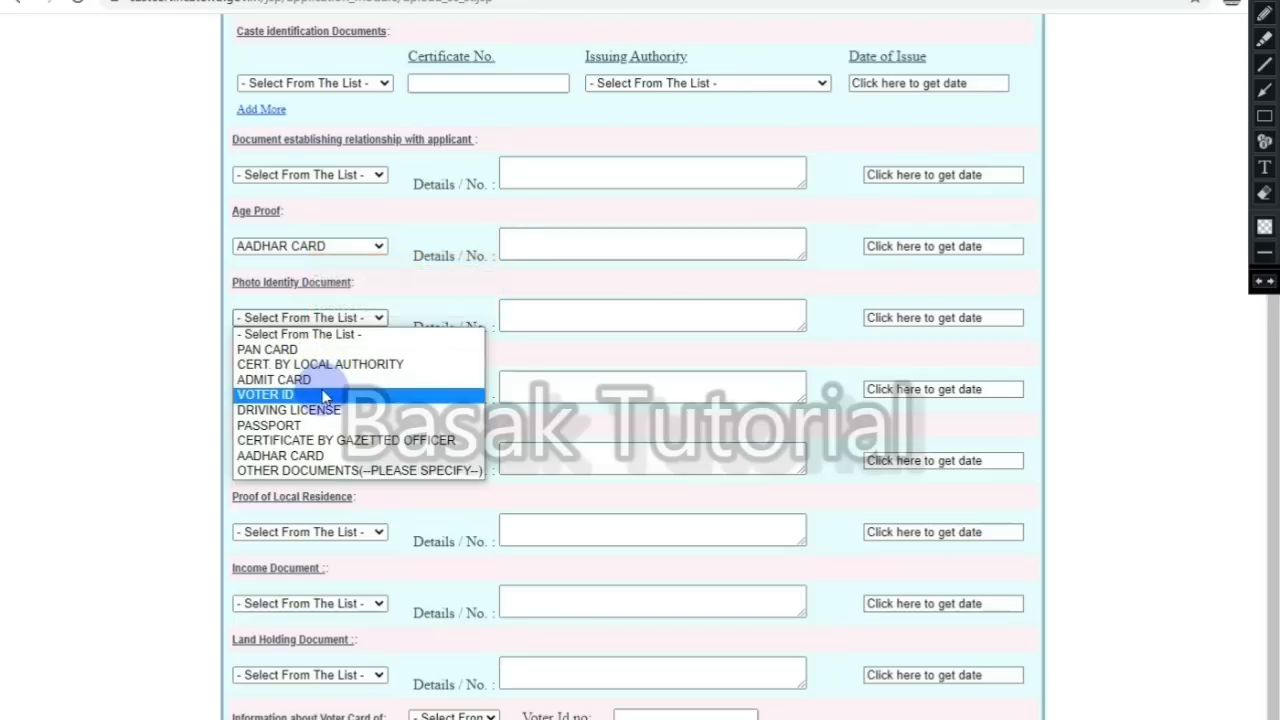
{"action": "left_click", "coordinate": [343, 458]}
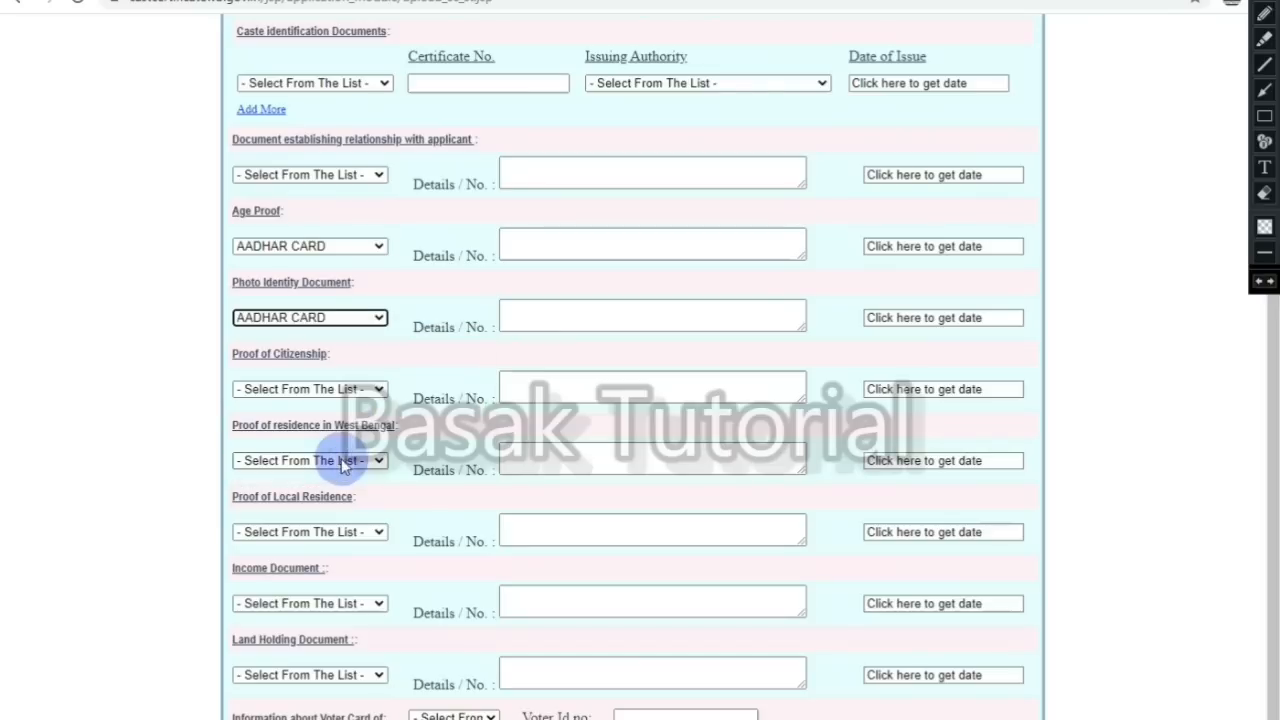
{"action": "left_click", "coordinate": [551, 309]}
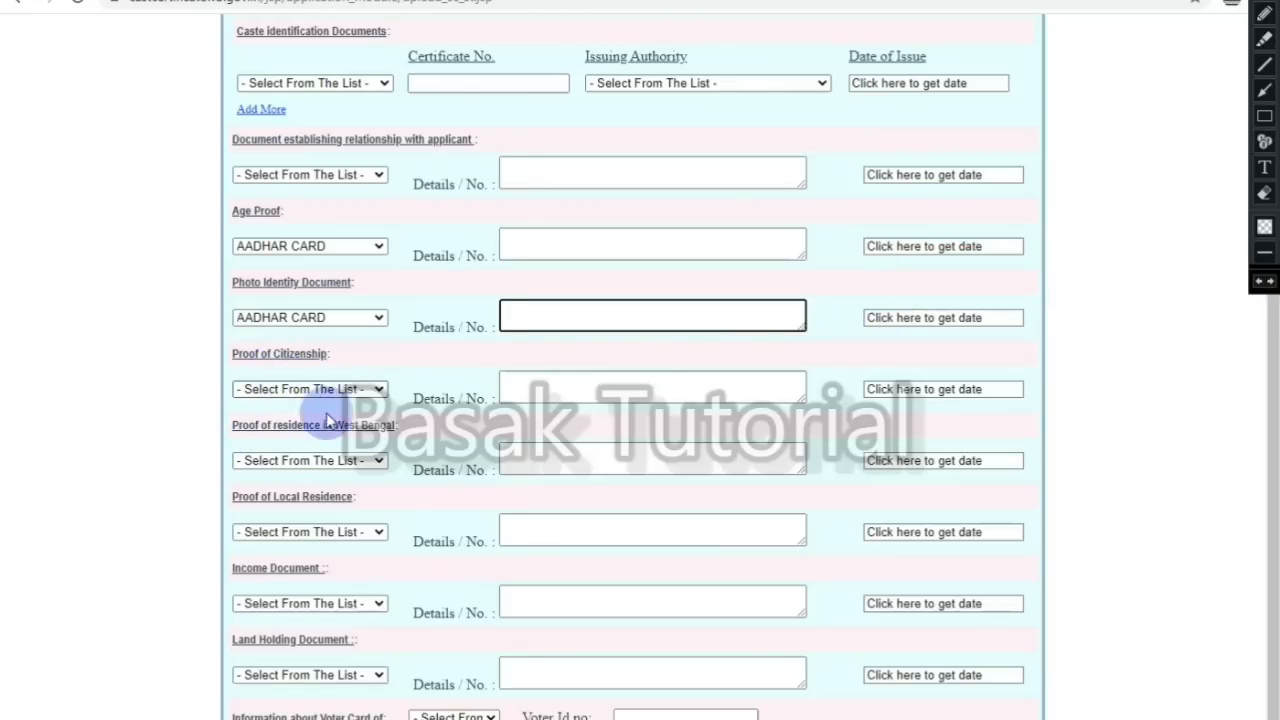
{"action": "left_click", "coordinate": [298, 393]}
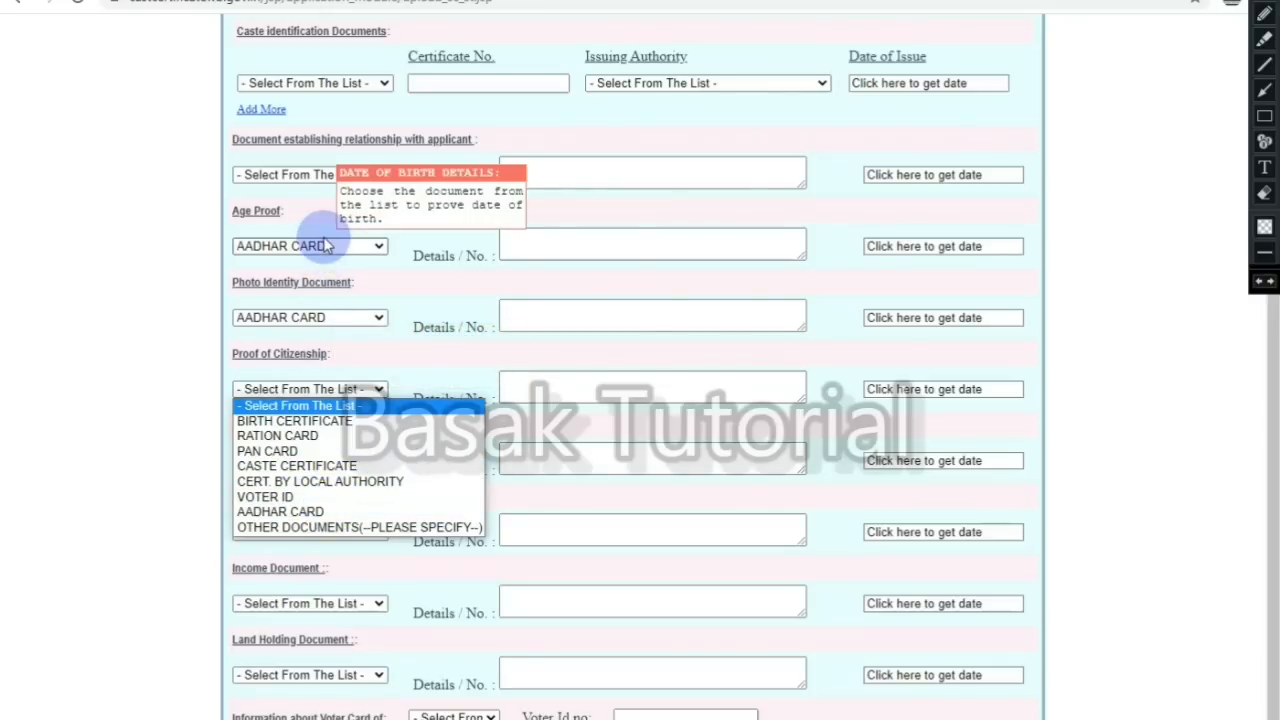
Step: Make AADHAR CARD the proof of citizenship, clicking its details and date-of-issue boxes
{"action": "left_click", "coordinate": [321, 515]}
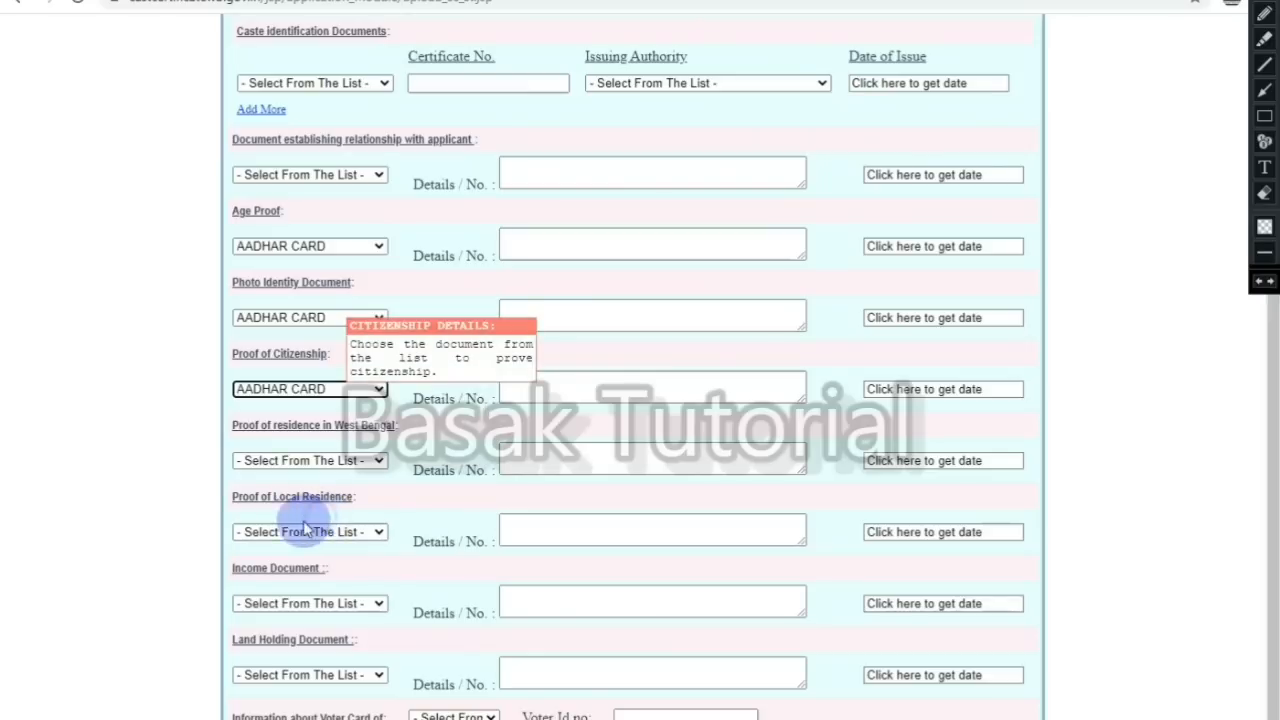
{"action": "left_click", "coordinate": [561, 382]}
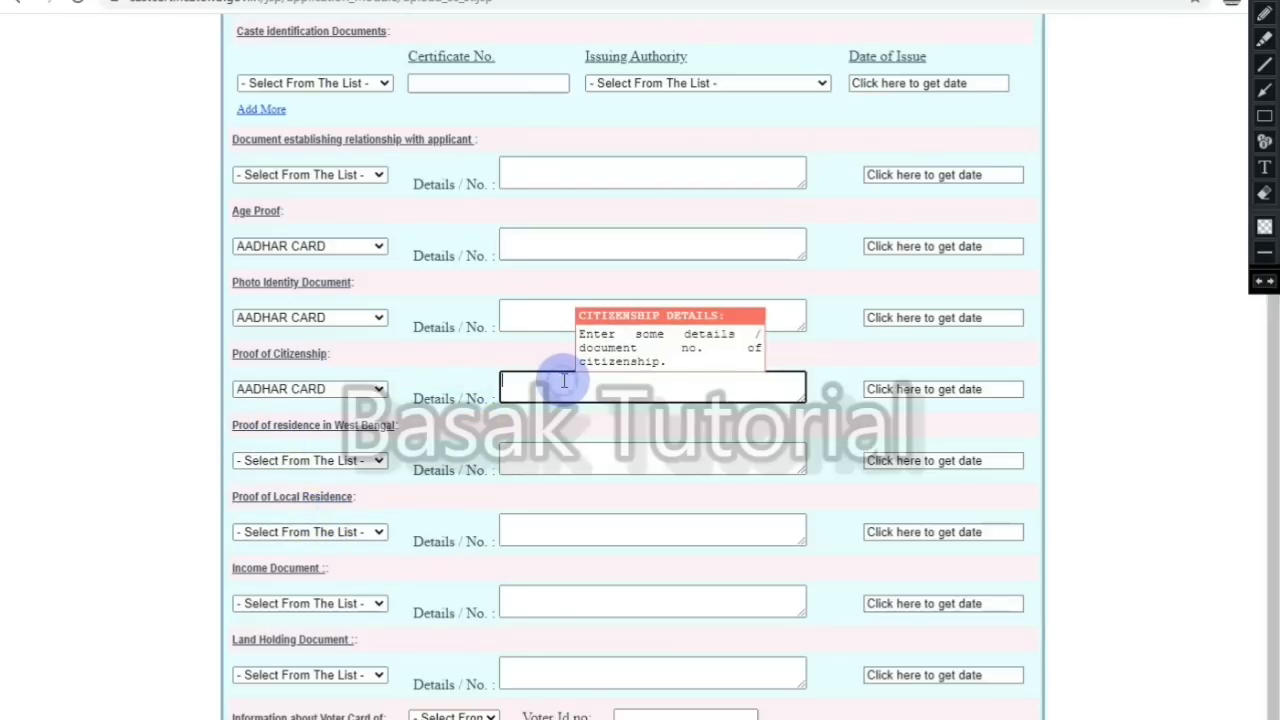
{"action": "left_click", "coordinate": [908, 392]}
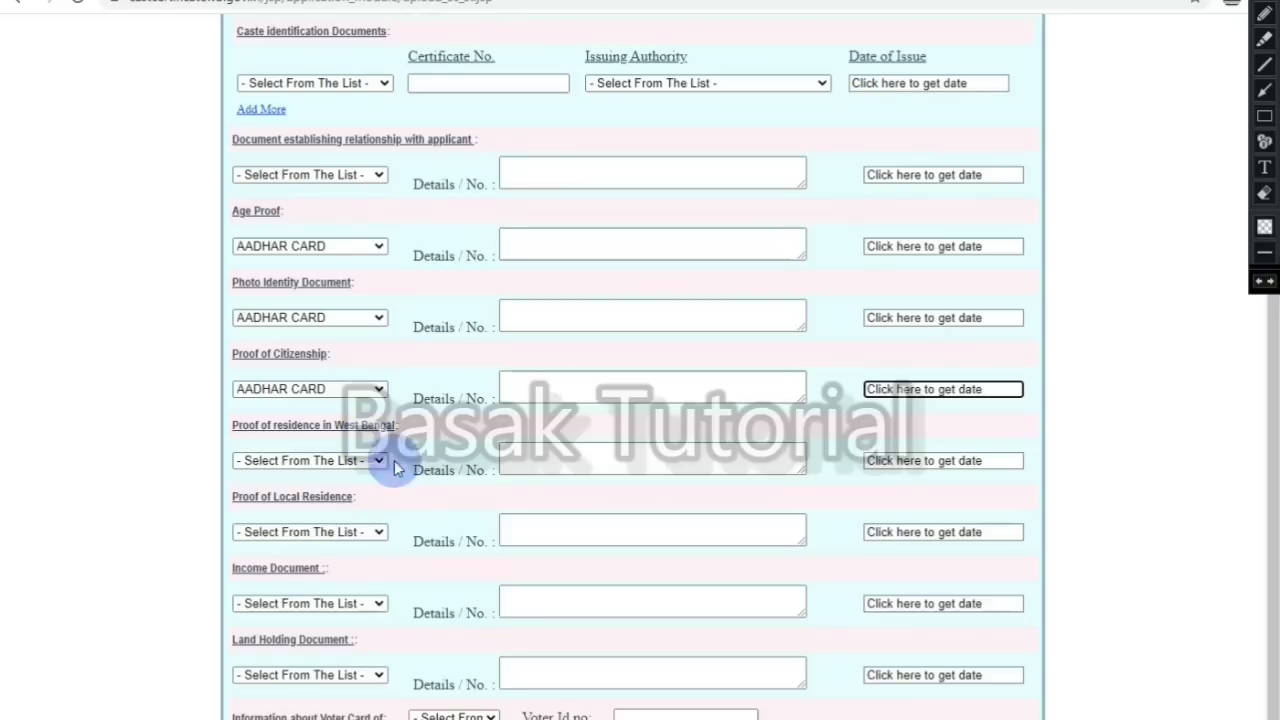
Step: Choose AADHAR CARD as proof of residence in West Bengal and click its details and date boxes
{"action": "left_click", "coordinate": [376, 462]}
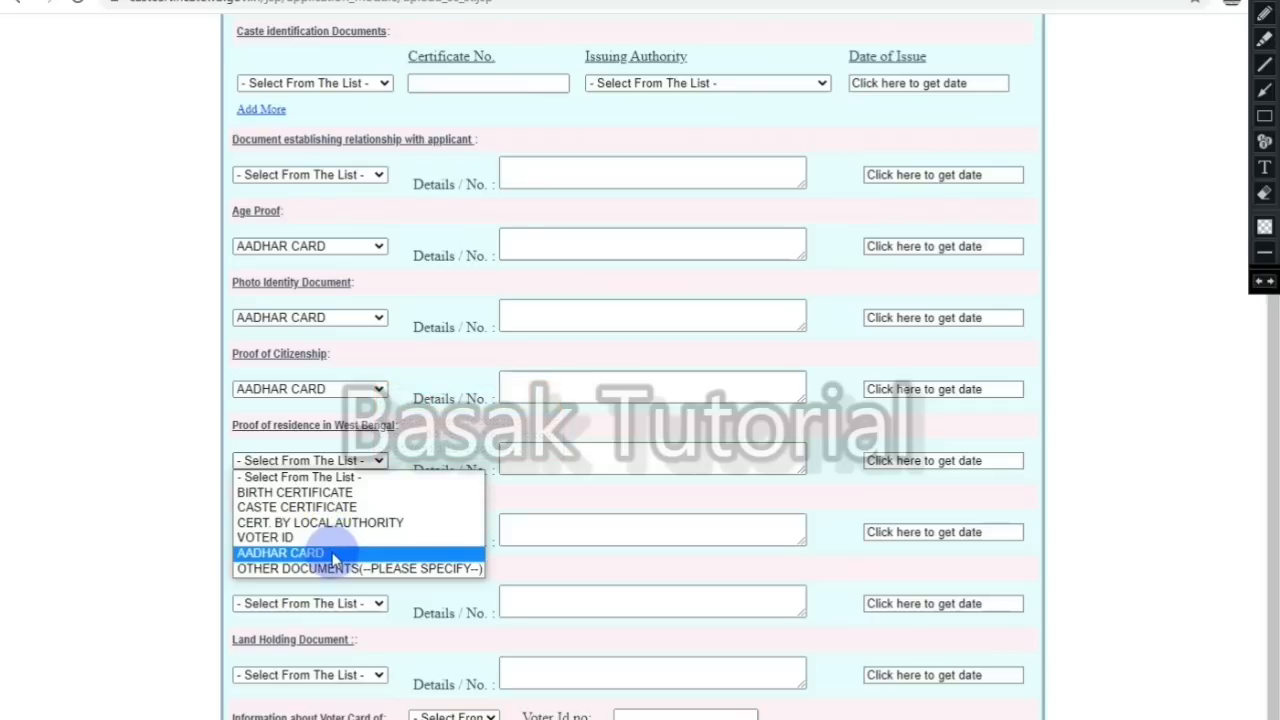
{"action": "left_click", "coordinate": [333, 557]}
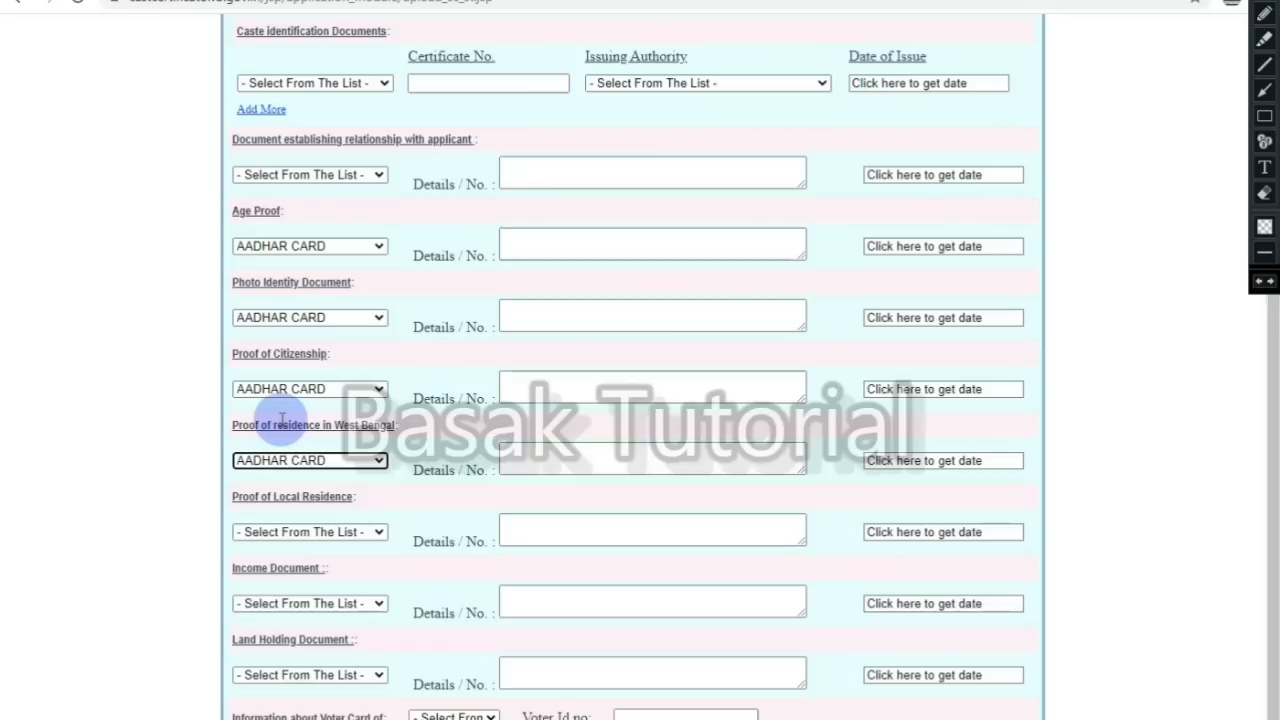
{"action": "left_click", "coordinate": [510, 459]}
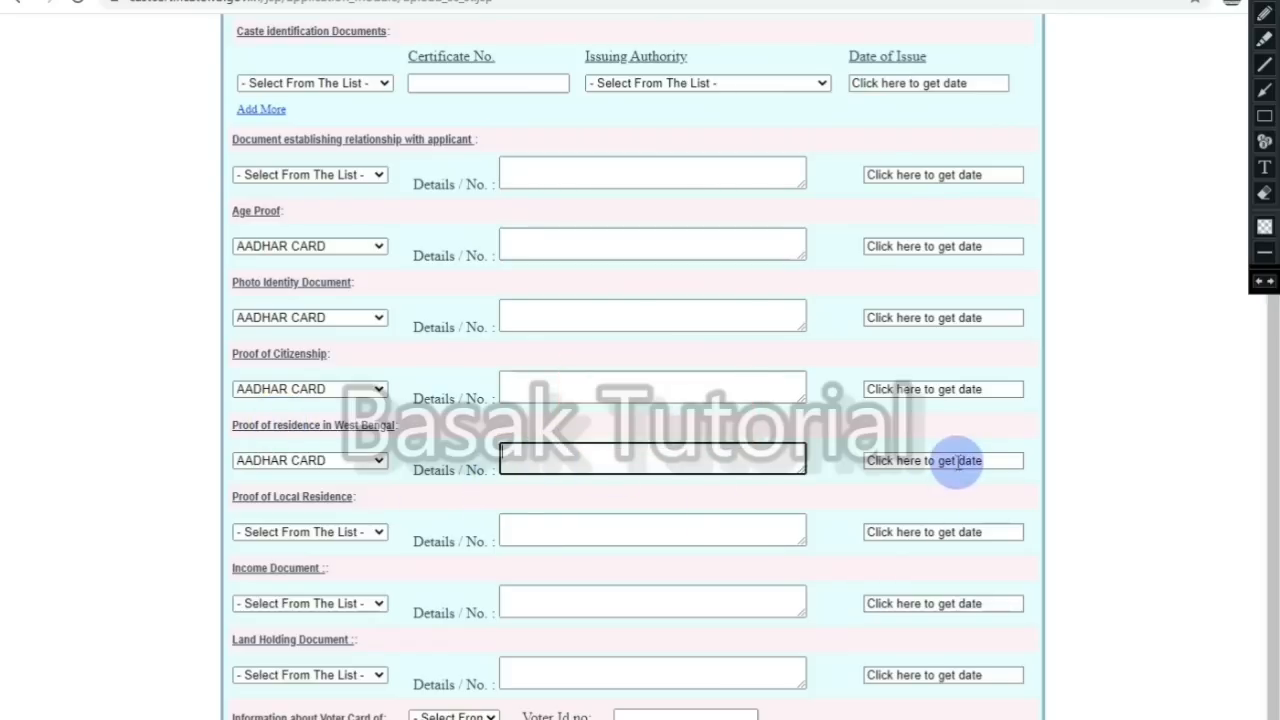
{"action": "mouse_move", "coordinate": [958, 462]}
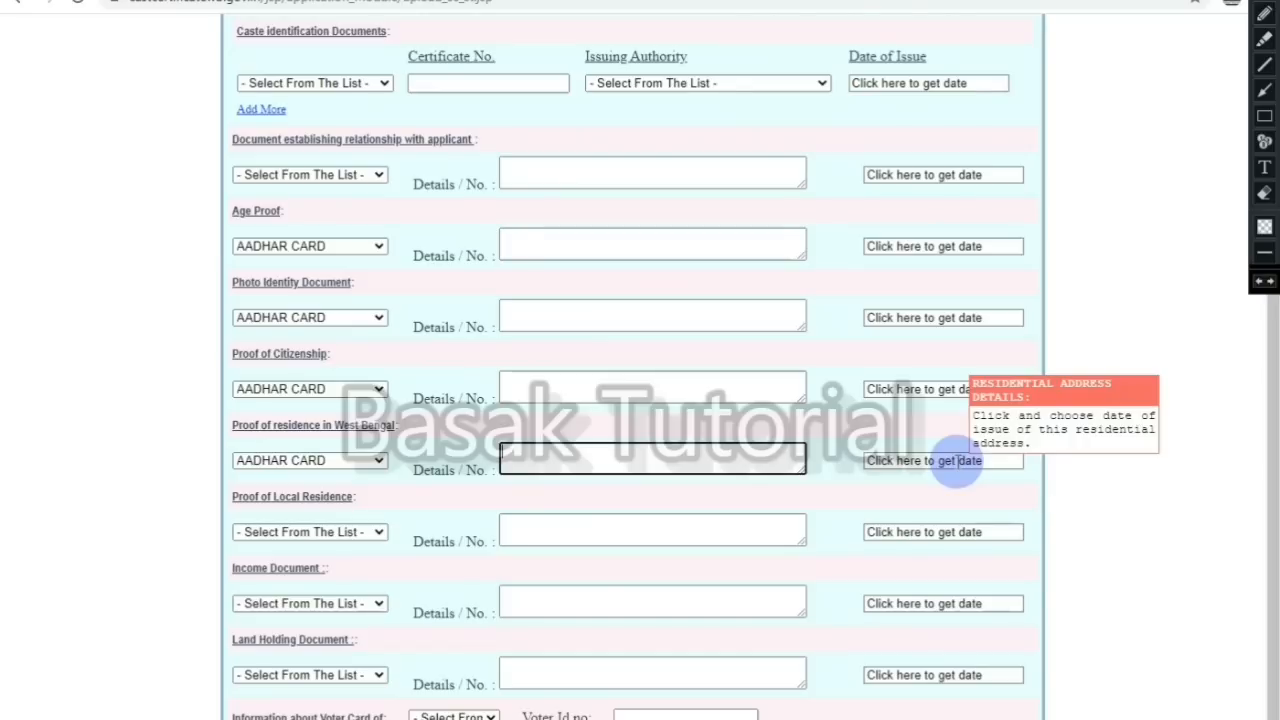
{"action": "left_click", "coordinate": [958, 461]}
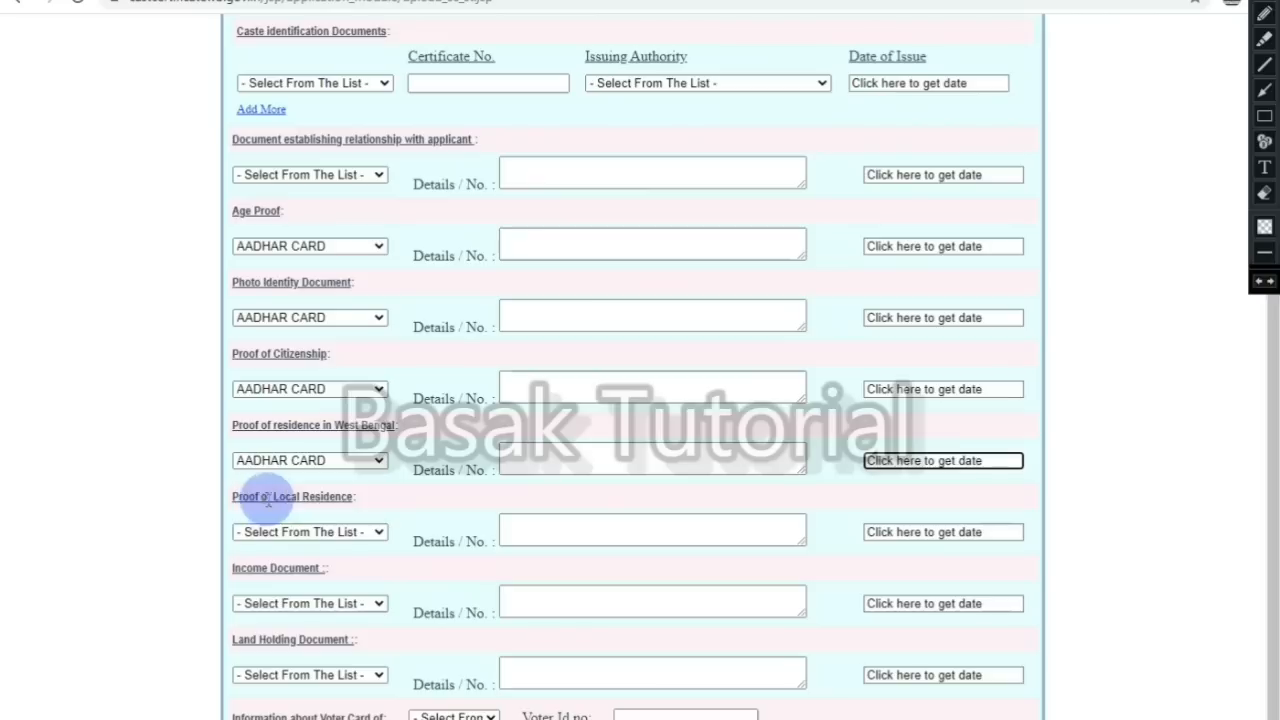
{"action": "left_click", "coordinate": [343, 535]}
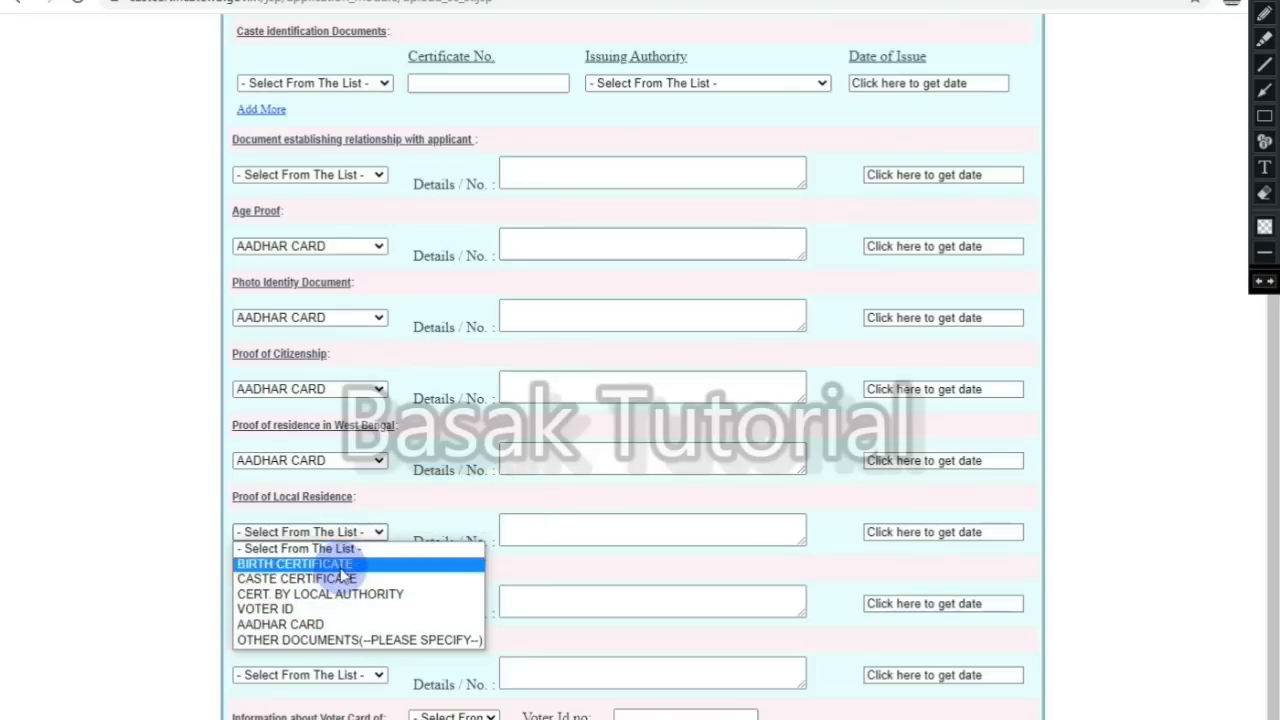
Step: Set the Income Document to CERT. BY LOCAL AUTHORITY and click its details and date boxes
{"action": "left_click", "coordinate": [429, 514]}
{"action": "left_click", "coordinate": [599, 538]}
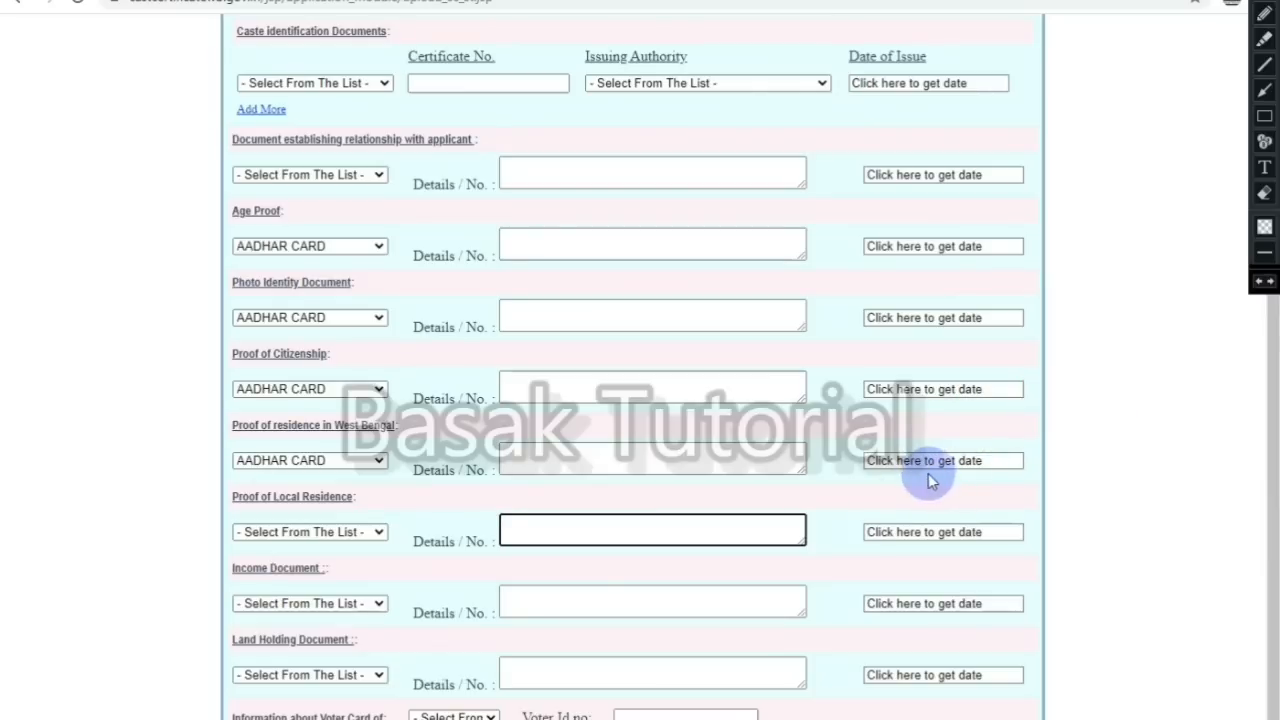
{"action": "left_click", "coordinate": [258, 609]}
{"action": "left_click", "coordinate": [290, 640]}
{"action": "left_click", "coordinate": [568, 596]}
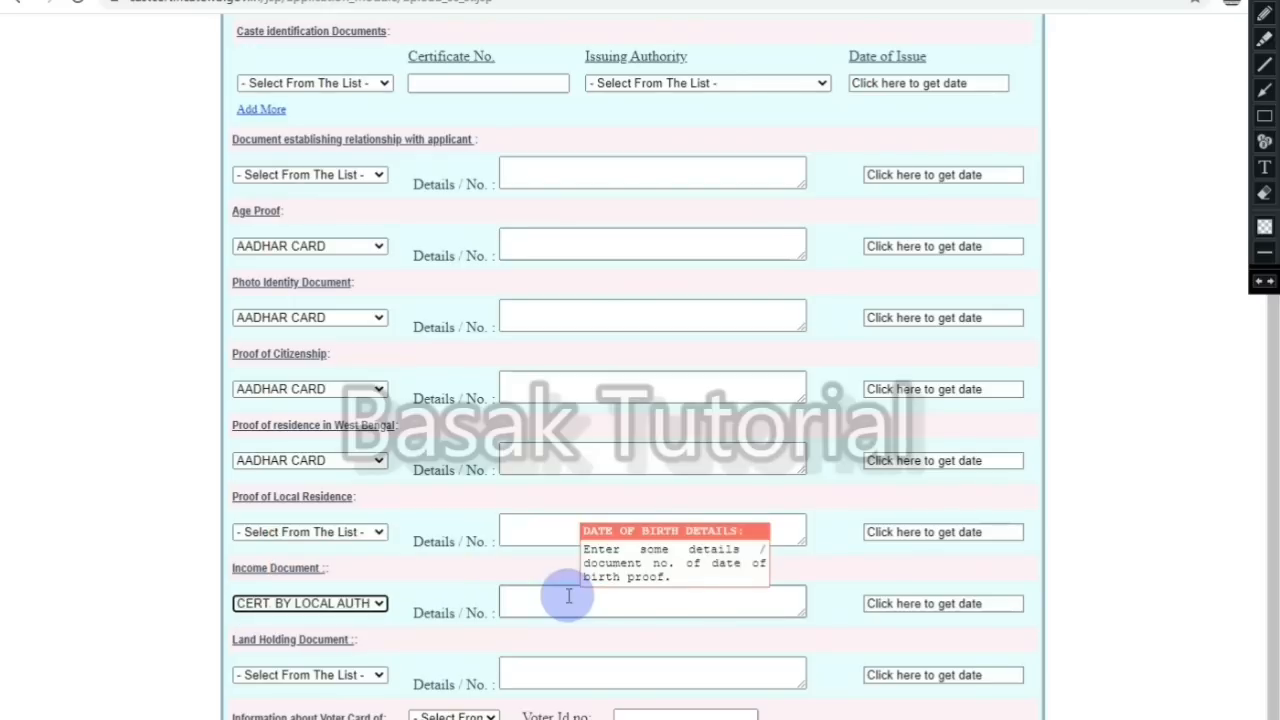
{"action": "left_click", "coordinate": [568, 596]}
{"action": "scroll", "coordinate": [914, 509], "scroll_direction": "down", "scroll_amount": 1}
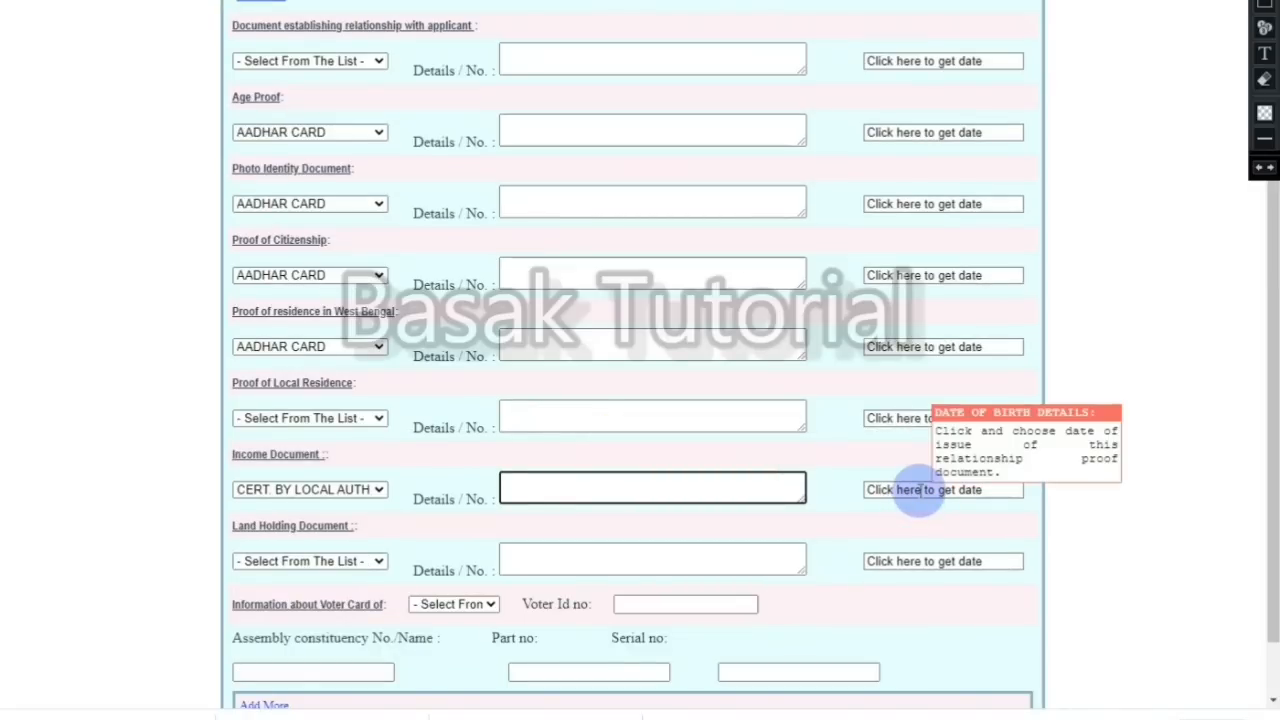
{"action": "left_click", "coordinate": [918, 490]}
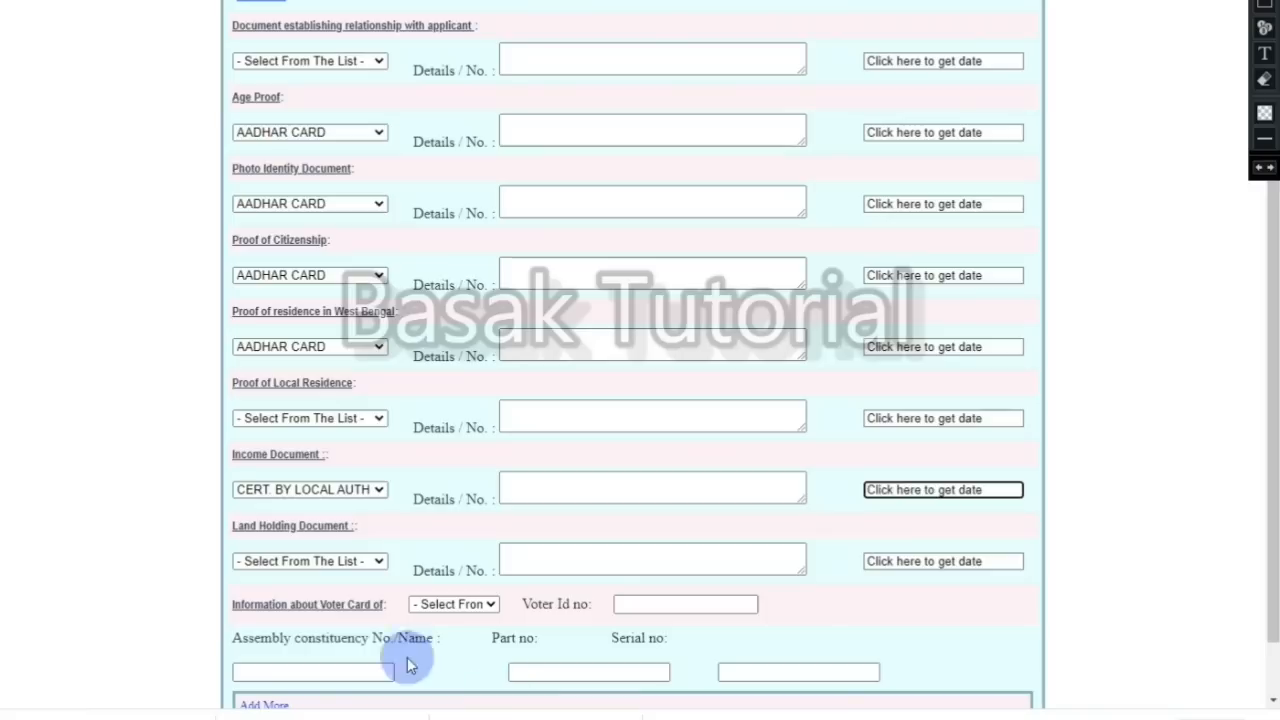
Step: Leave the land holding document unset and scroll down toward Submit
{"action": "mouse_move", "coordinate": [282, 565]}
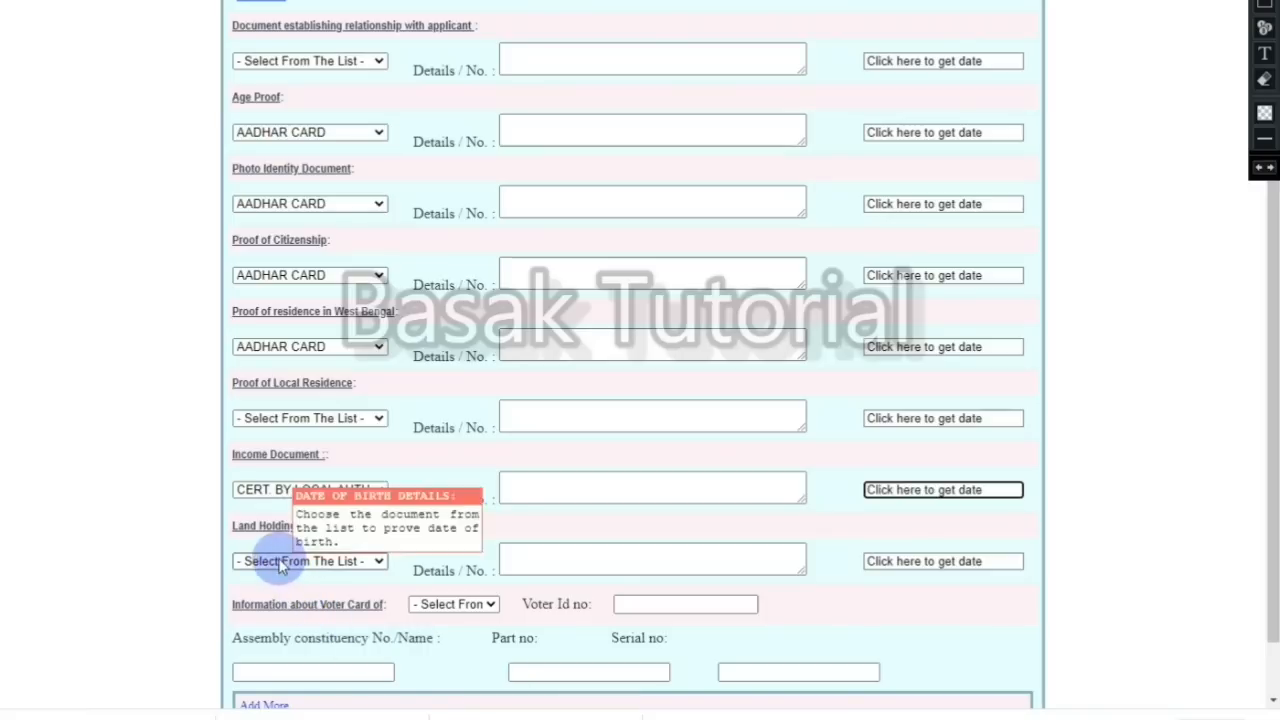
{"action": "left_click", "coordinate": [373, 566]}
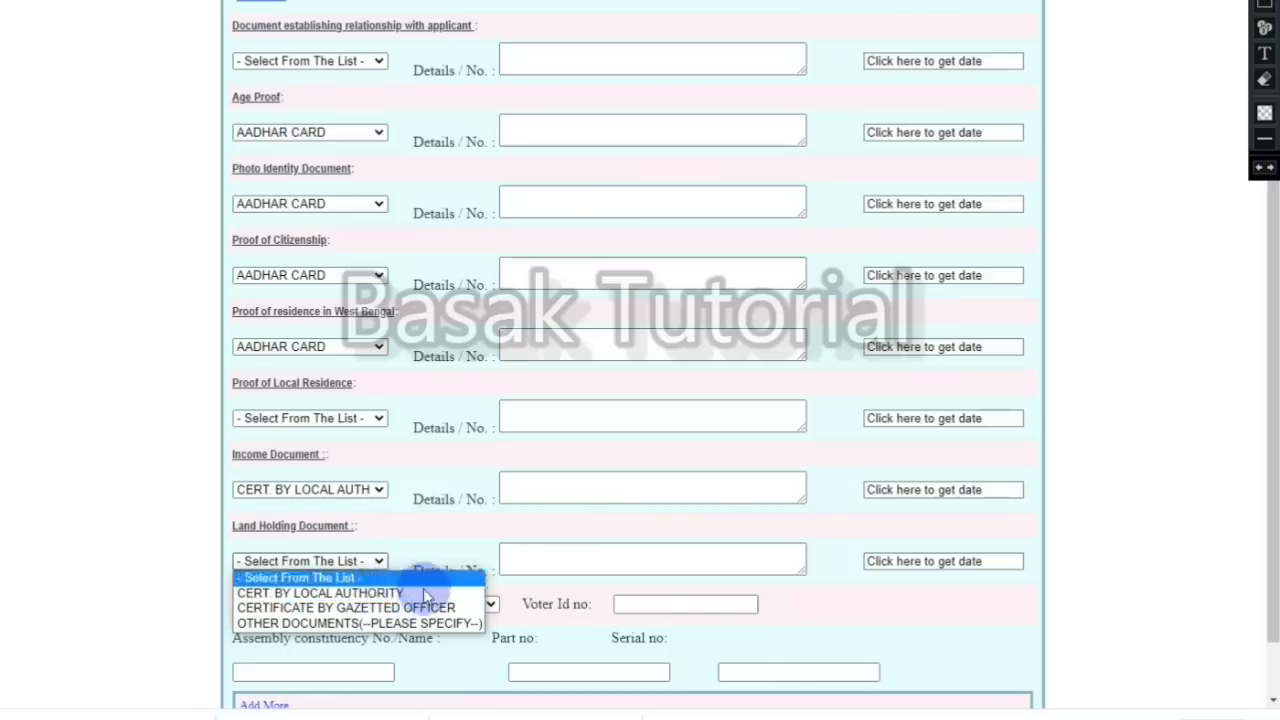
{"action": "left_click", "coordinate": [563, 566]}
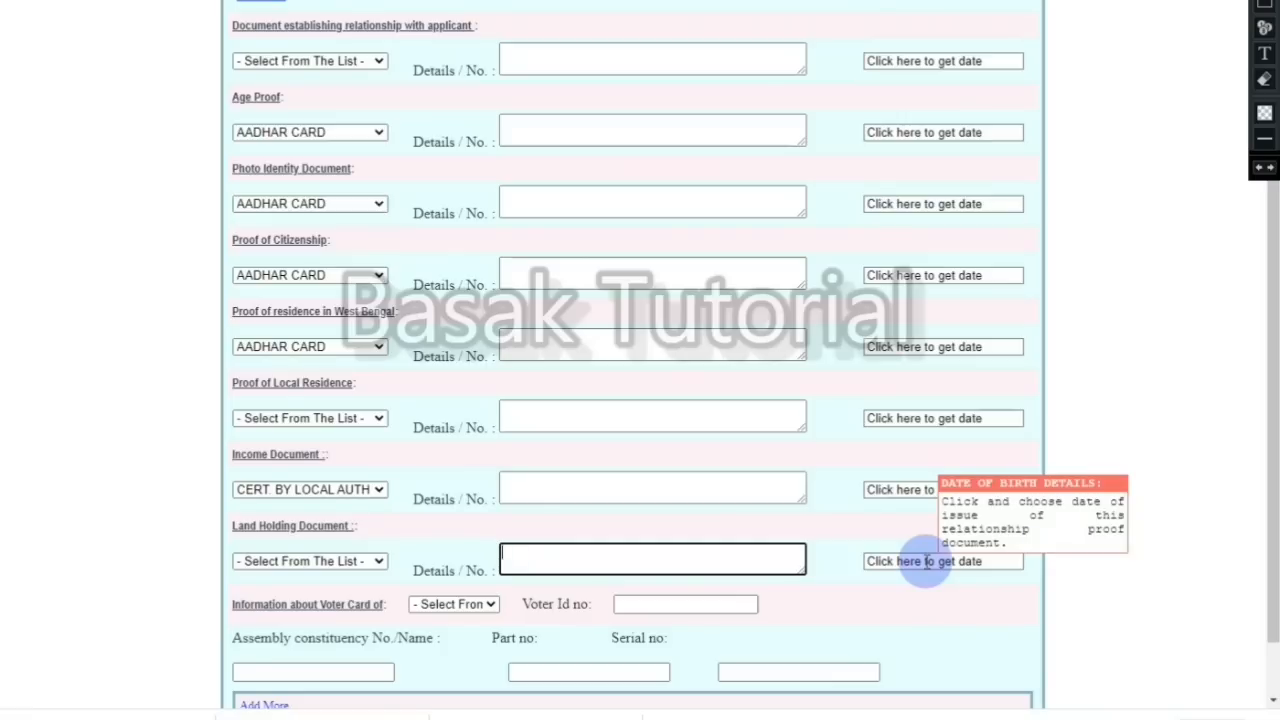
{"action": "scroll", "coordinate": [925, 565], "scroll_direction": "down", "scroll_amount": 1}
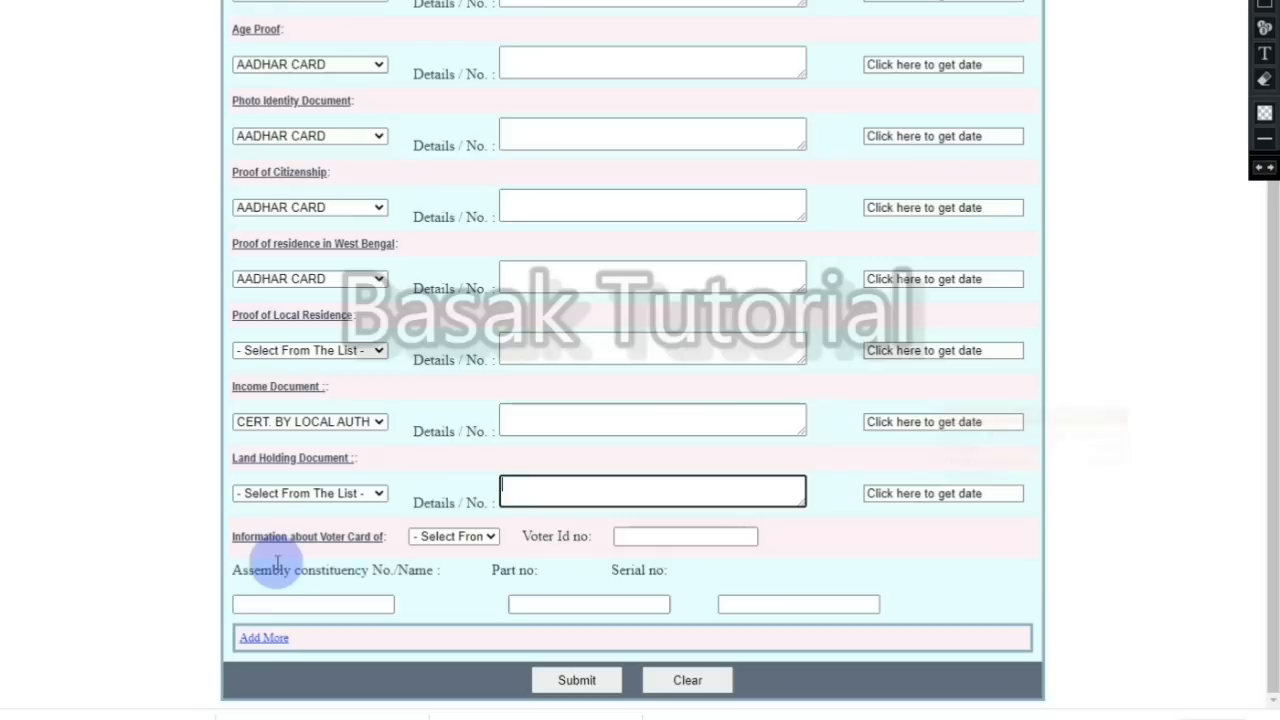
Step: Record the voter card information as the Father's and click into the Voter Id no box
{"action": "left_click", "coordinate": [432, 538]}
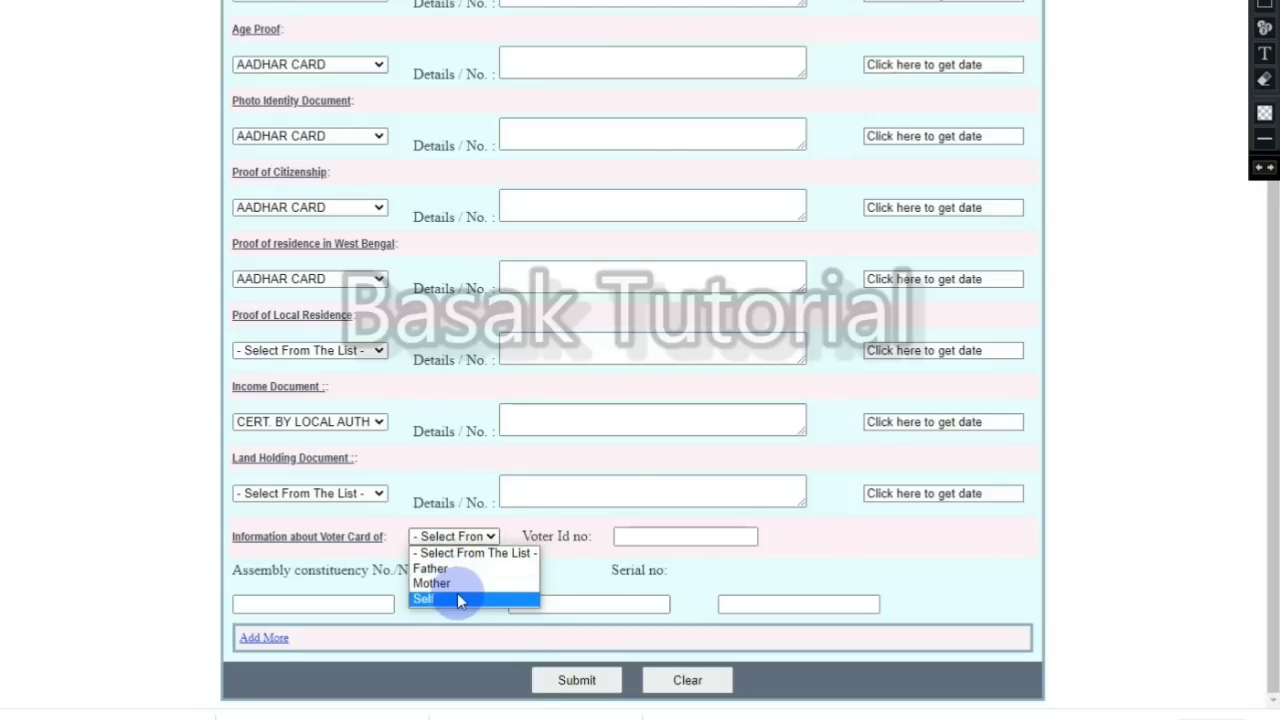
{"action": "left_click", "coordinate": [445, 568]}
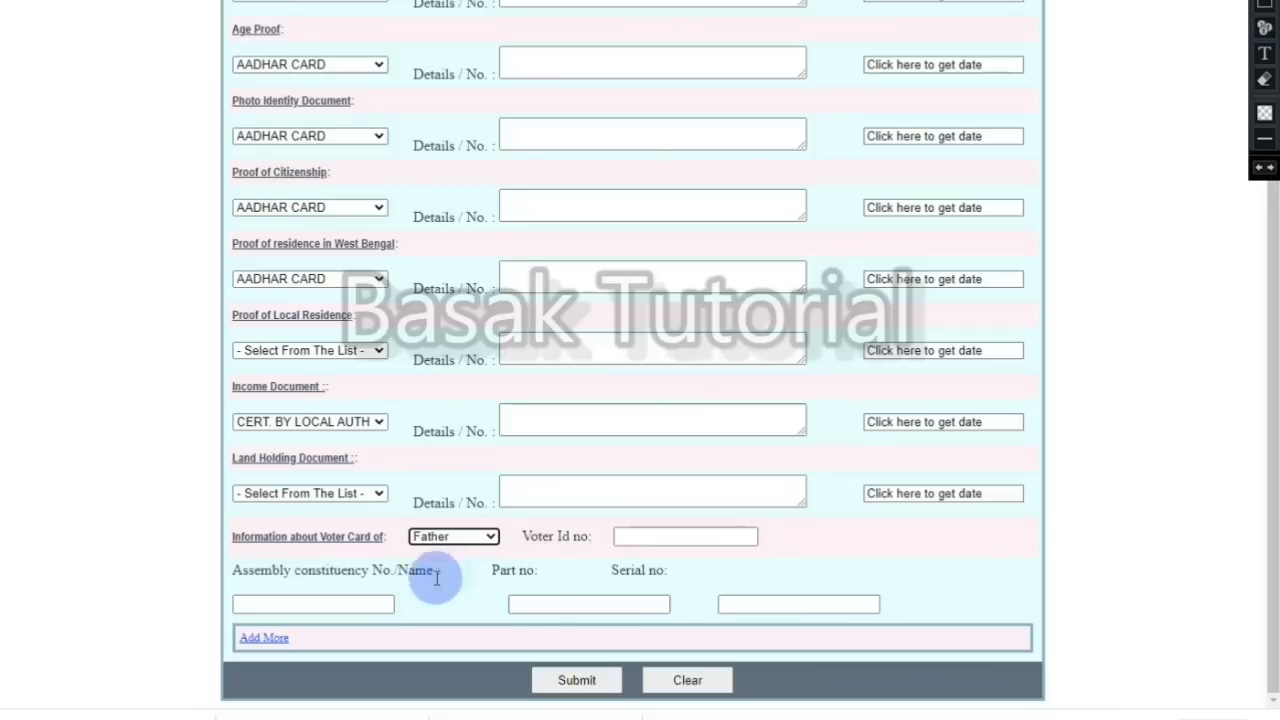
{"action": "left_click", "coordinate": [655, 537]}
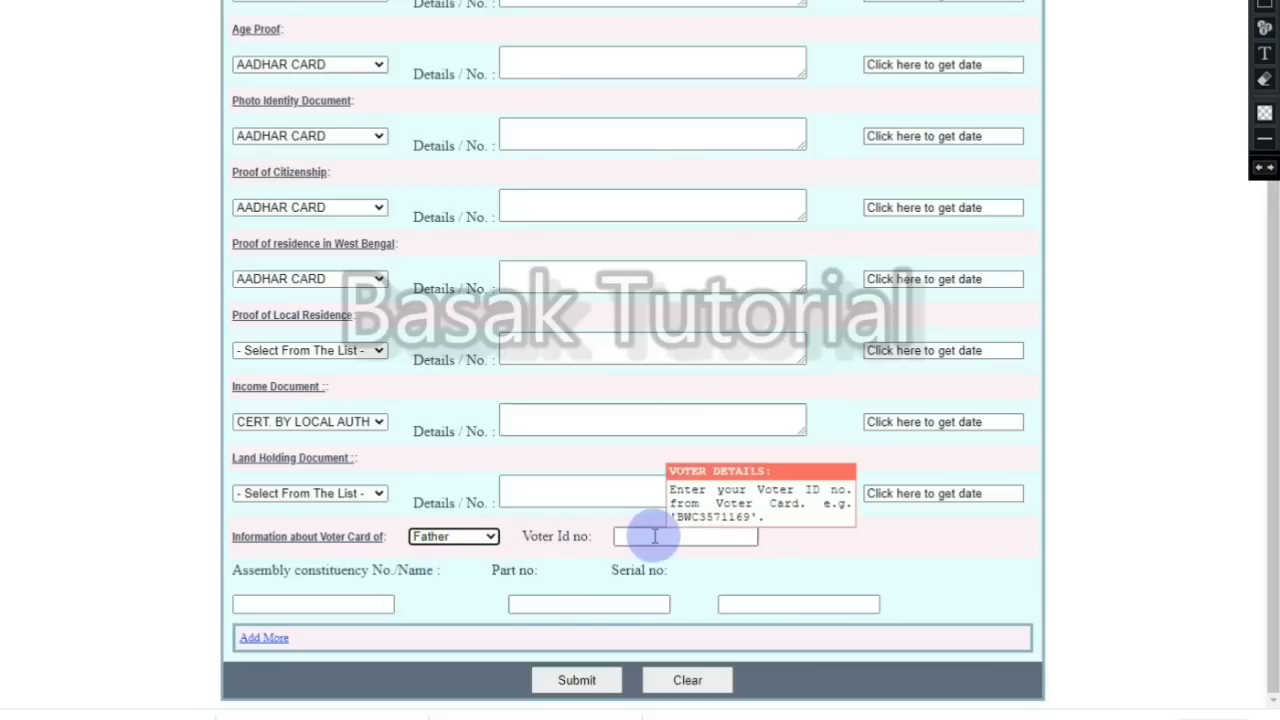
{"action": "left_click", "coordinate": [655, 537]}
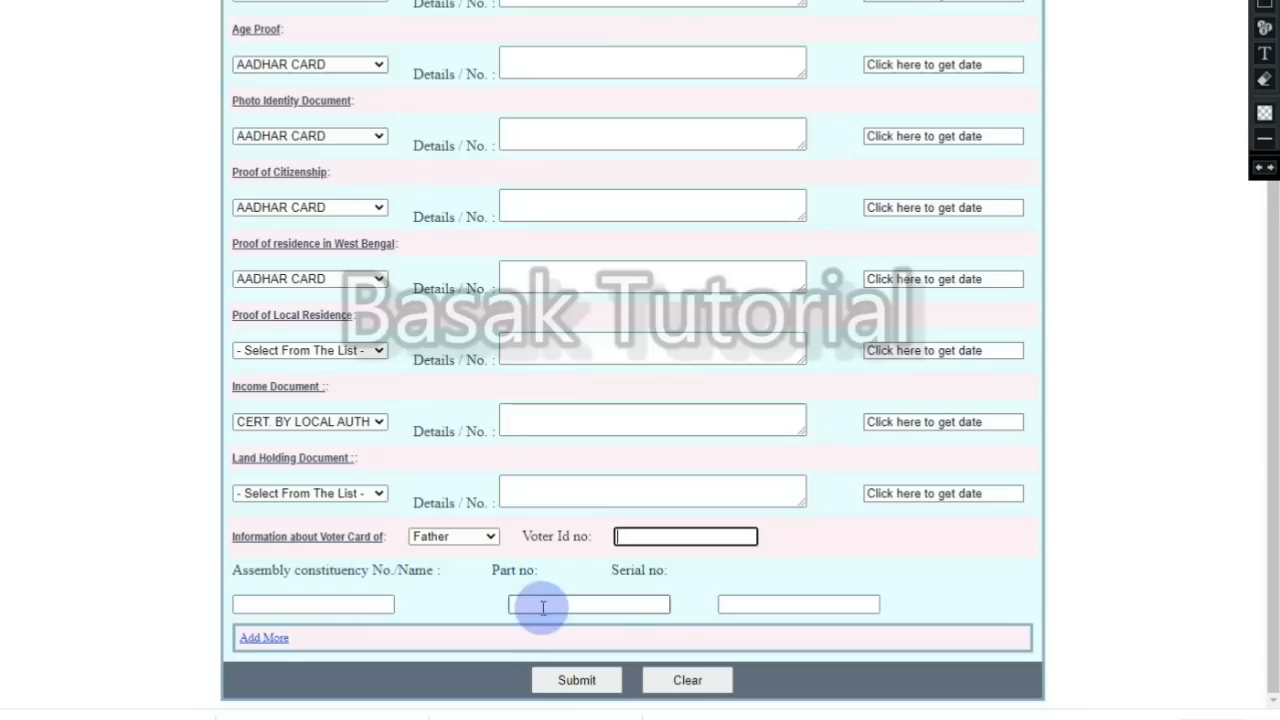
{"action": "mouse_move", "coordinate": [651, 600]}
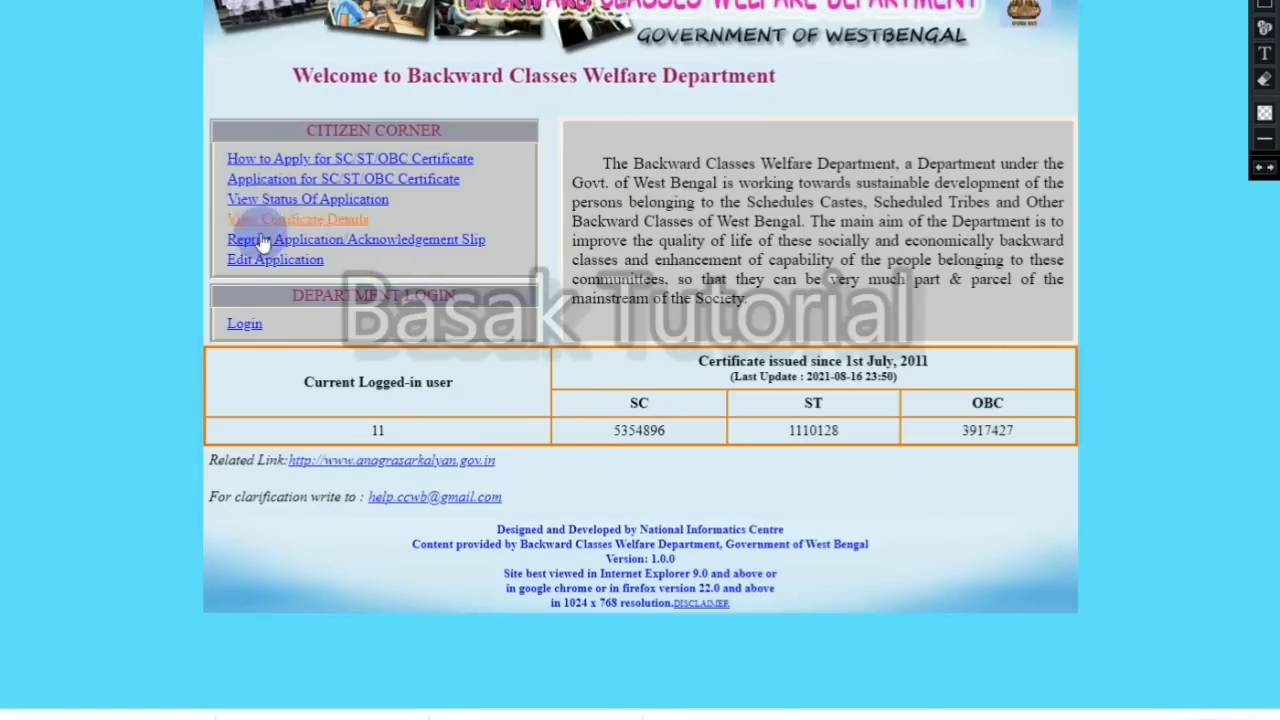
Step: Go to View Status Of Application and click into the empty Application No. field
{"action": "left_click", "coordinate": [299, 203]}
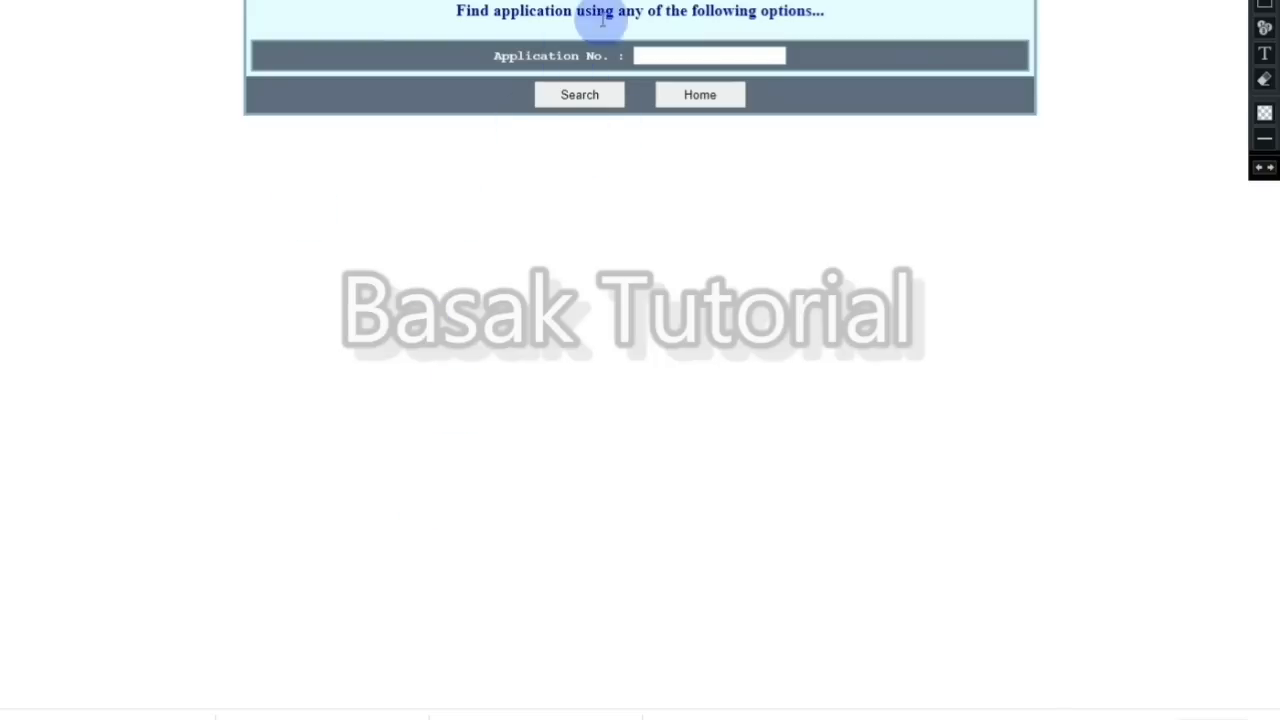
{"action": "left_click", "coordinate": [648, 56]}
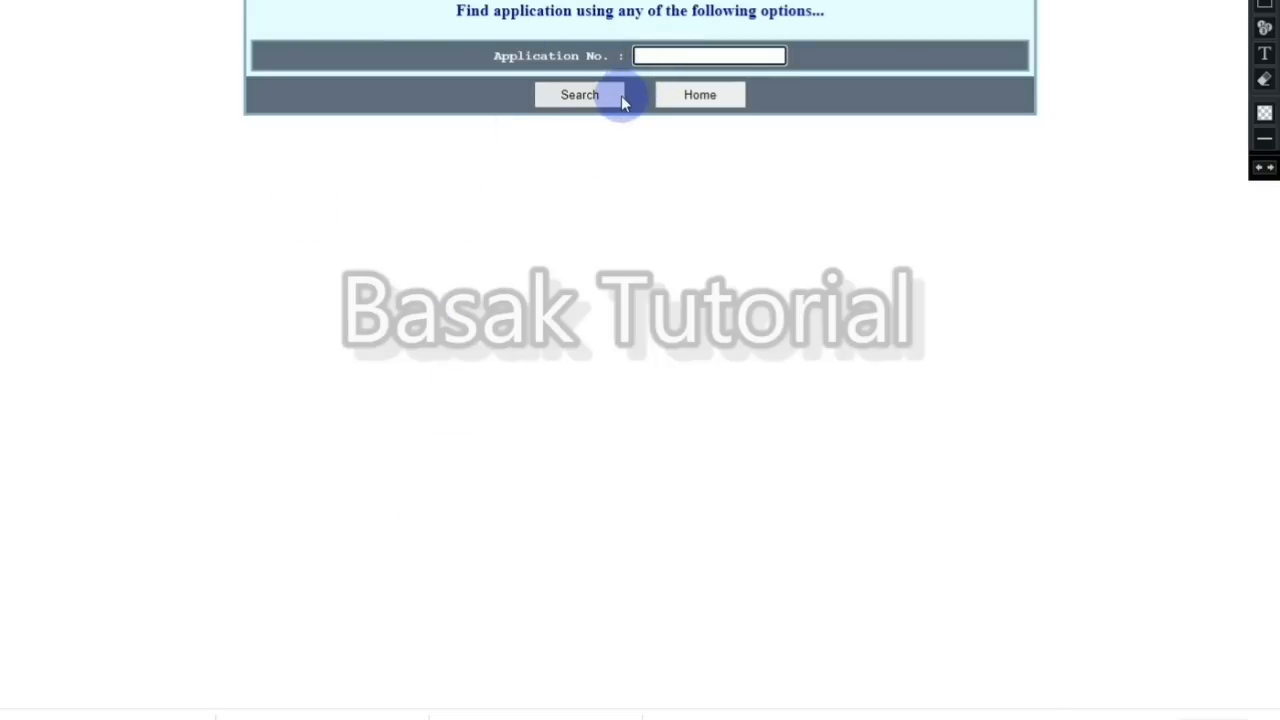